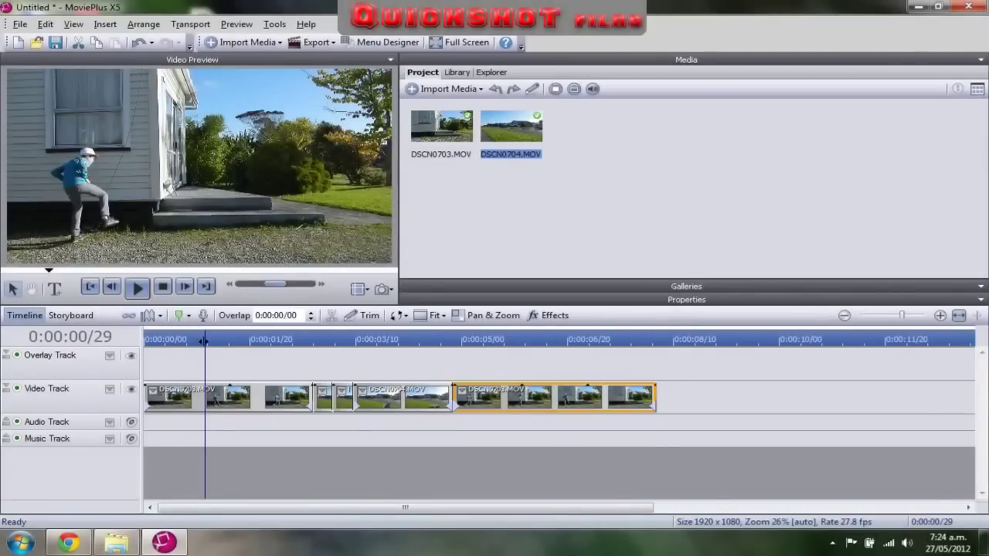
- Preview the video timeline from its beginning and return the playhead to the start
left_click_drag(205, 340, 144, 338)
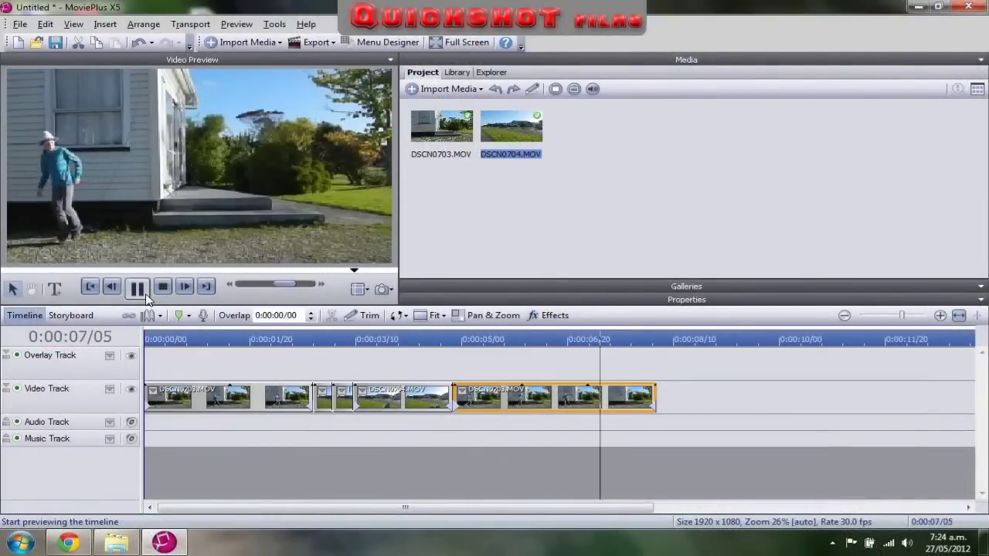
left_click(144, 297)
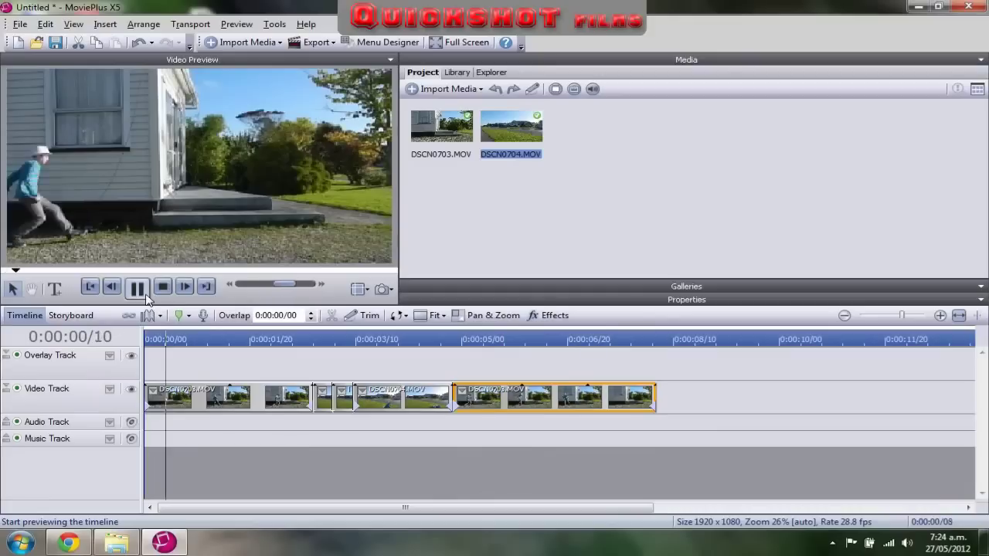
left_click(145, 296)
left_click_drag(181, 340, 145, 363)
- Switch to the air bend tutorial folder in Windows Explorer and reposition its window to work with the rock06 image
left_click(118, 539)
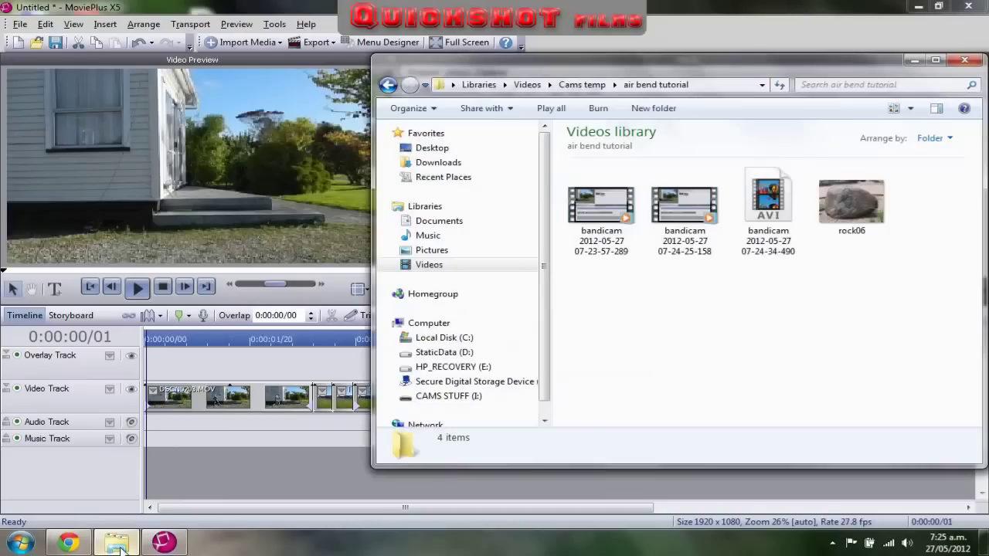
left_click_drag(701, 87, 451, 93)
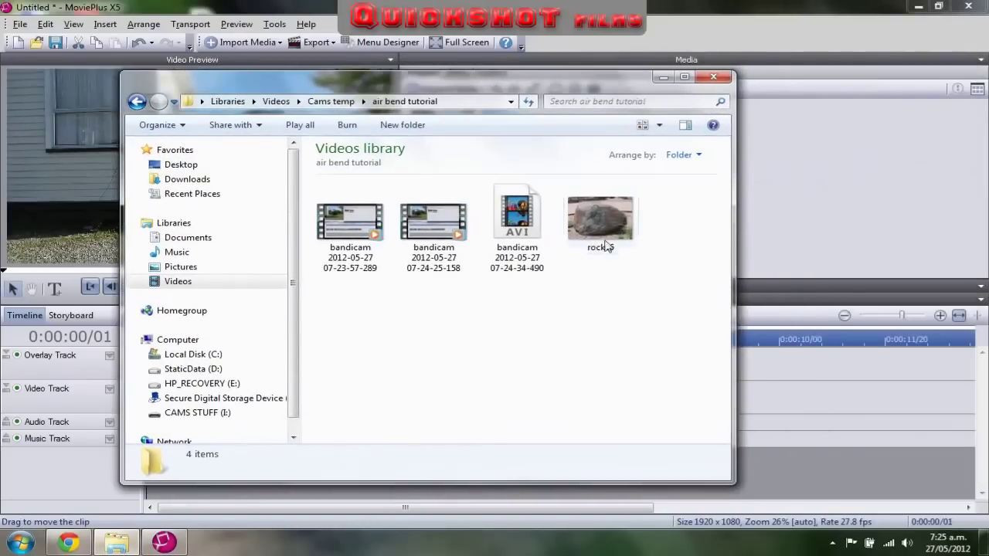
left_click_drag(589, 207, 596, 234)
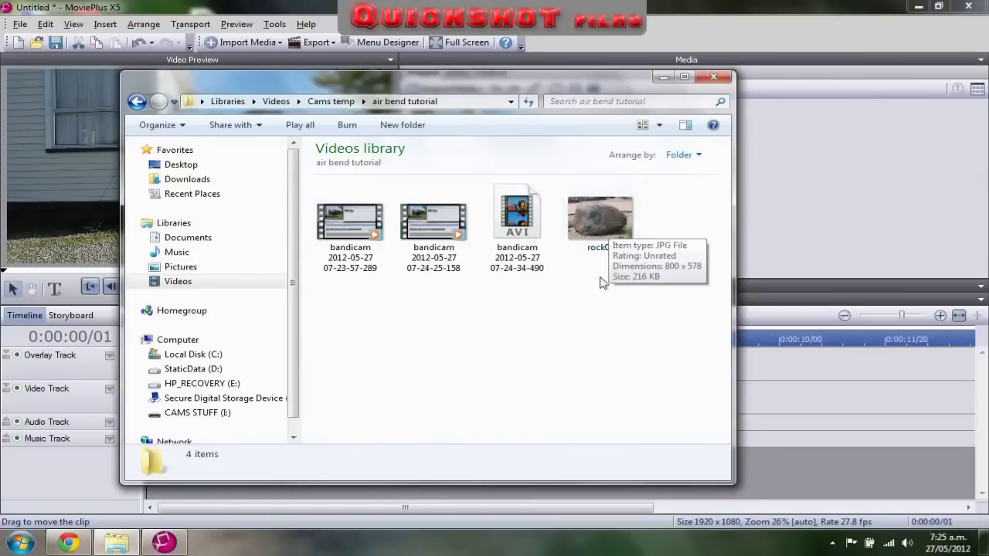
left_click_drag(623, 237, 598, 296)
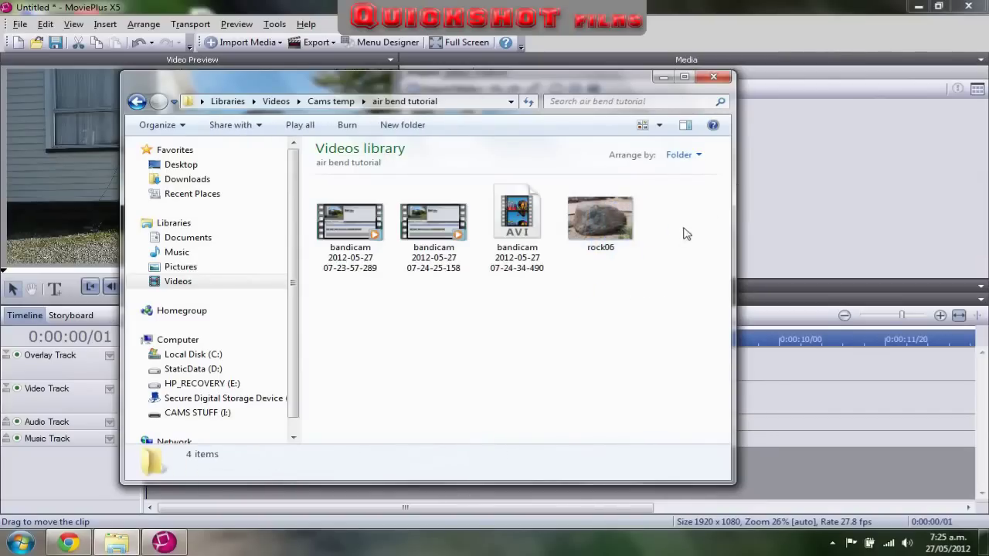
left_click_drag(683, 227, 606, 227)
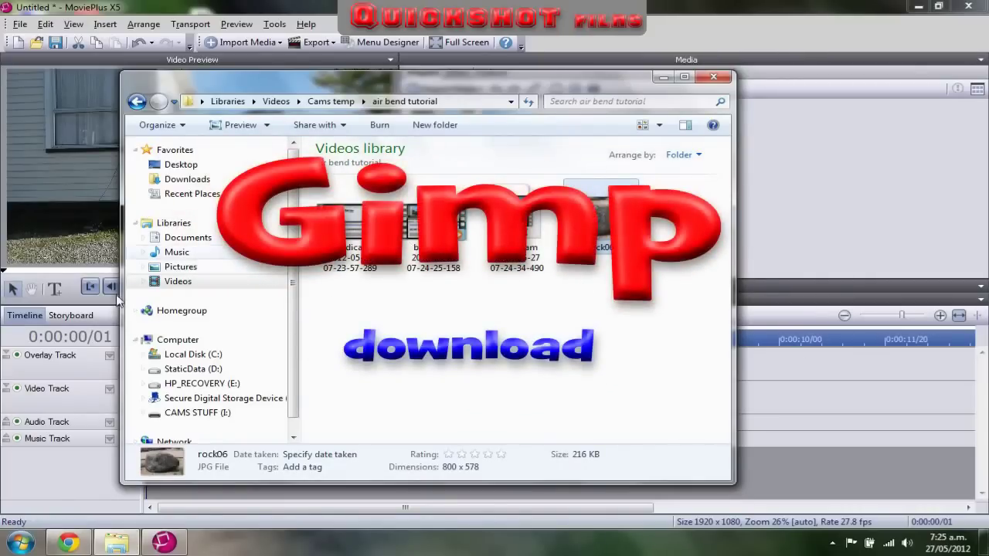
left_click_drag(593, 314, 597, 203)
left_click_drag(629, 349, 591, 319)
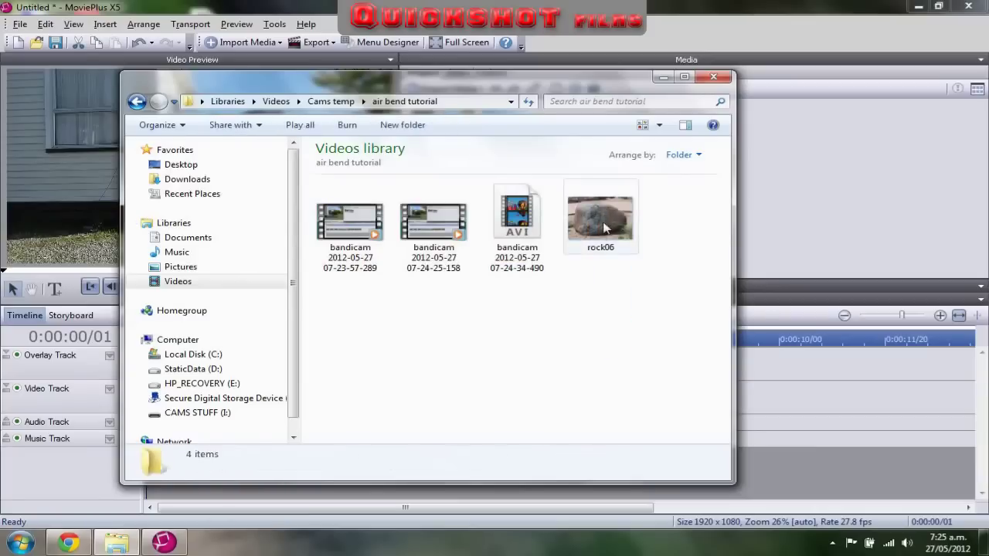
left_click(605, 227)
right_click(604, 228)
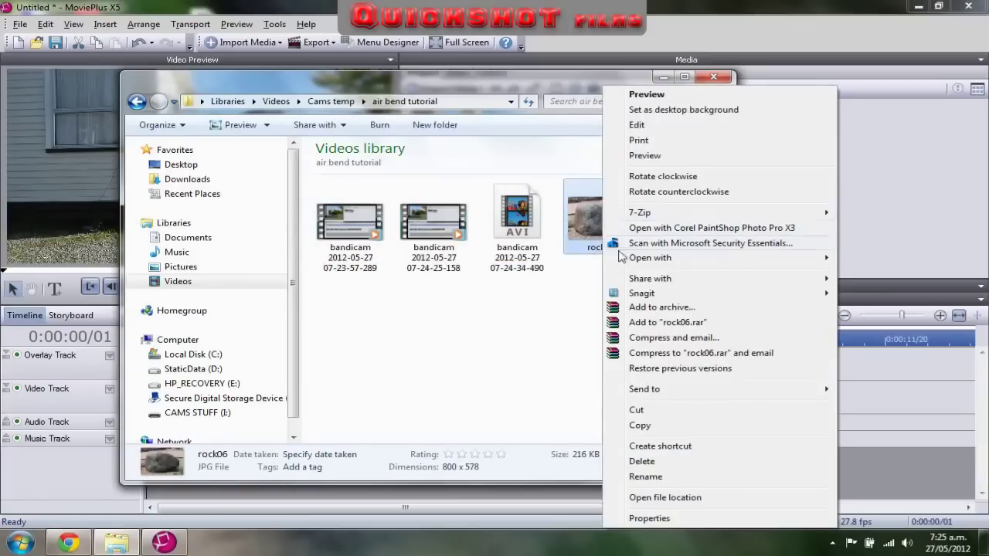
mouse_move(625, 258)
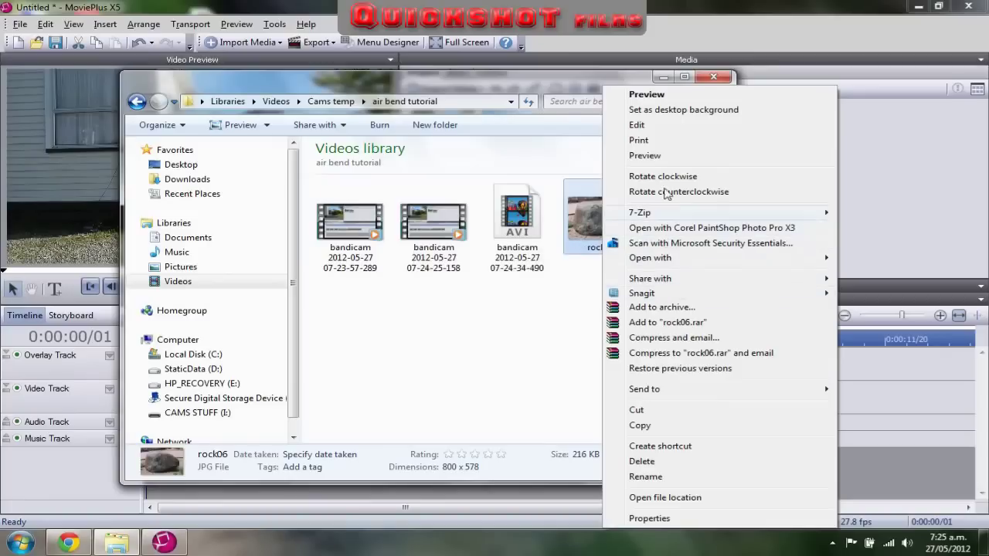
right_click(591, 216)
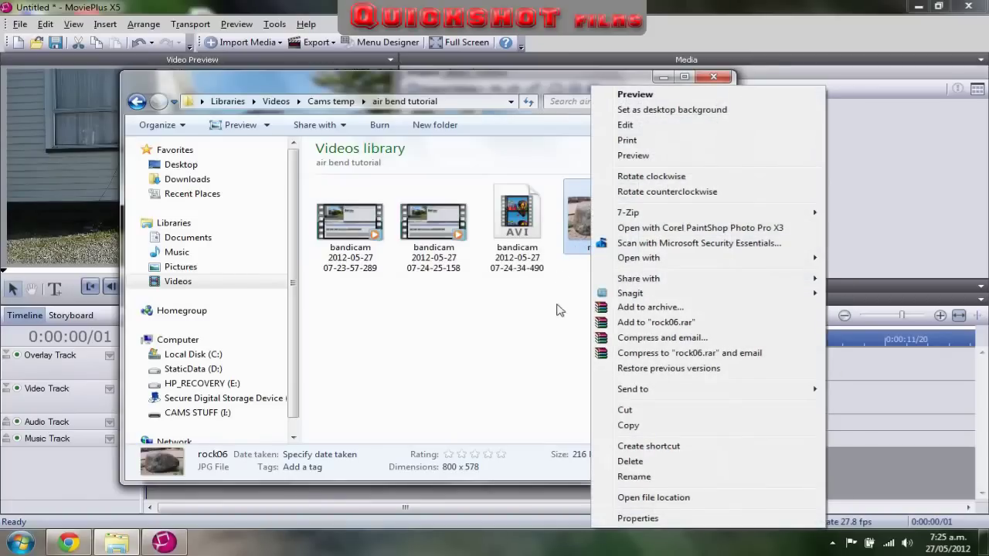
left_click(563, 323)
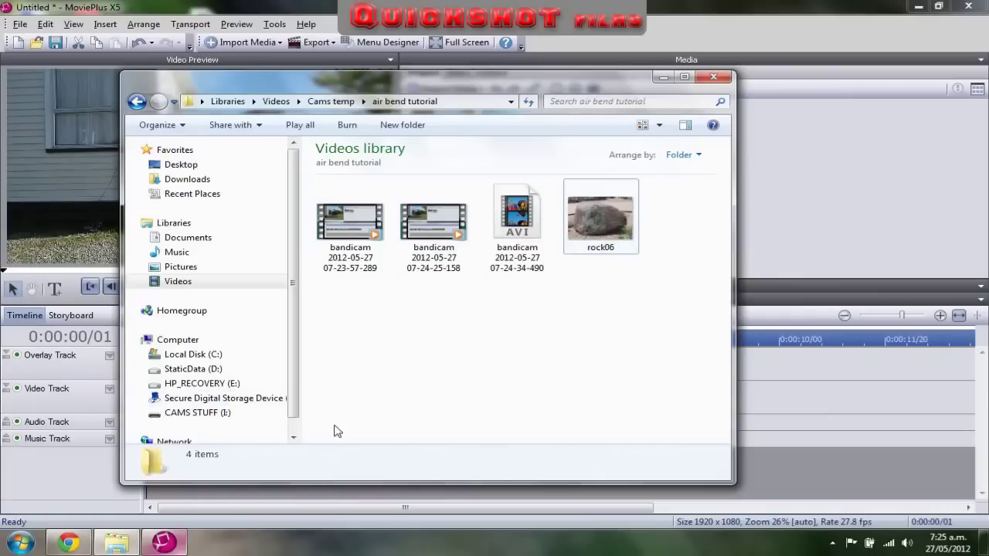
right_click(609, 220)
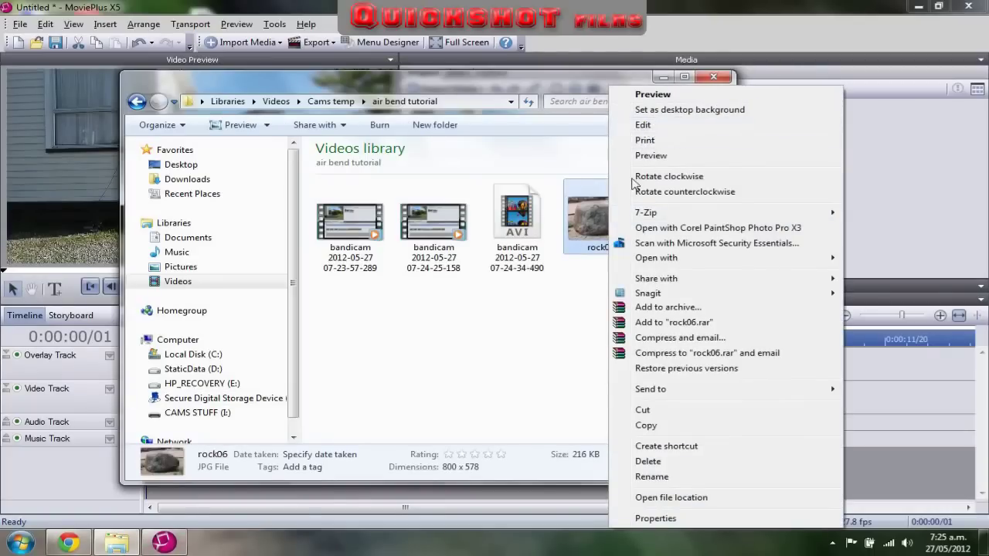
left_click(484, 379)
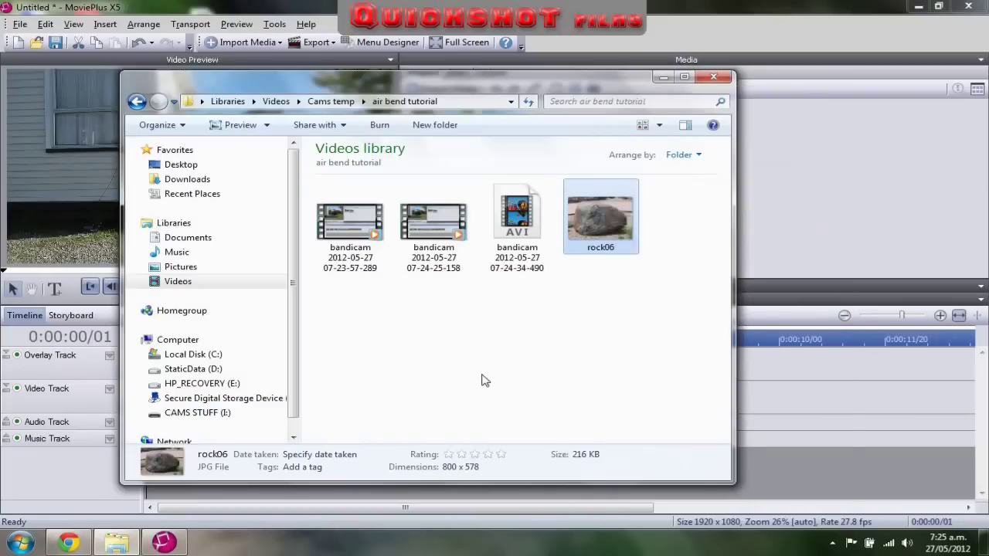
- Launch GIMP 2 and place its empty image window over the folder window without filling the screen
left_click(20, 543)
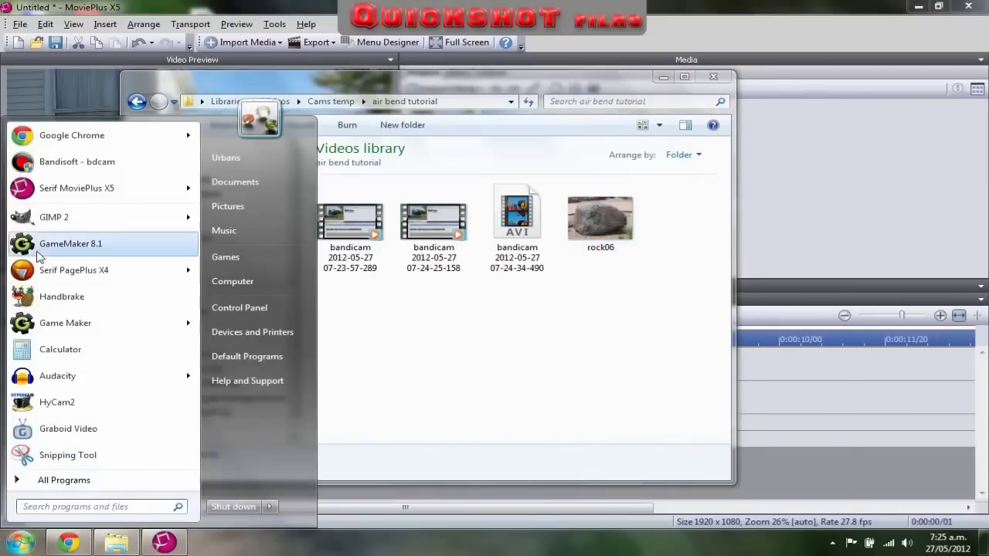
left_click(82, 222)
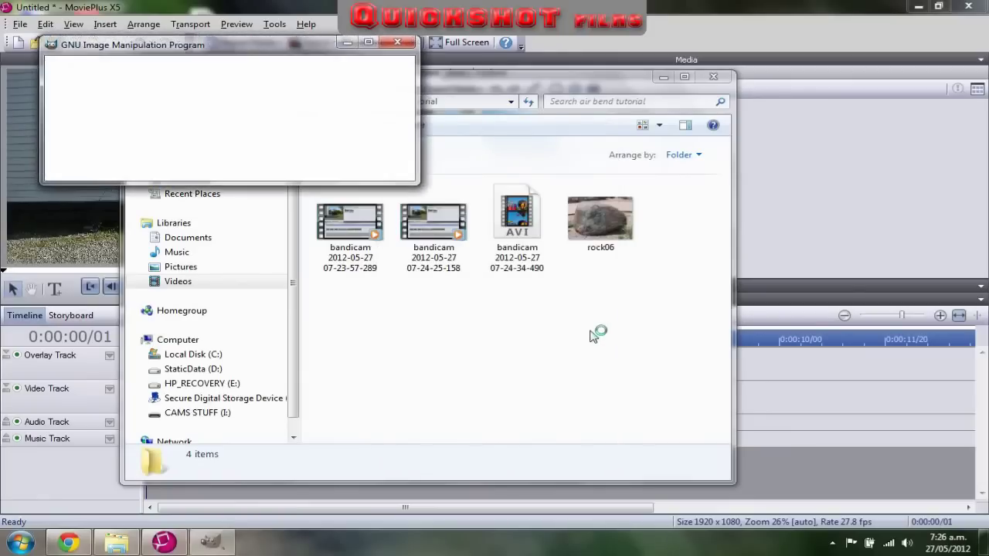
left_click_drag(300, 48, 541, 97)
left_click(607, 92)
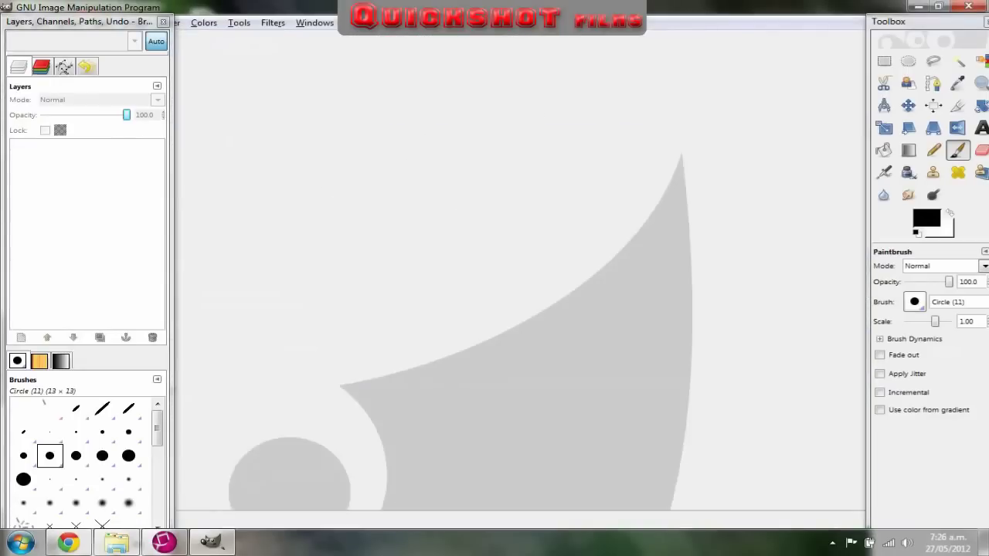
left_click(939, 7)
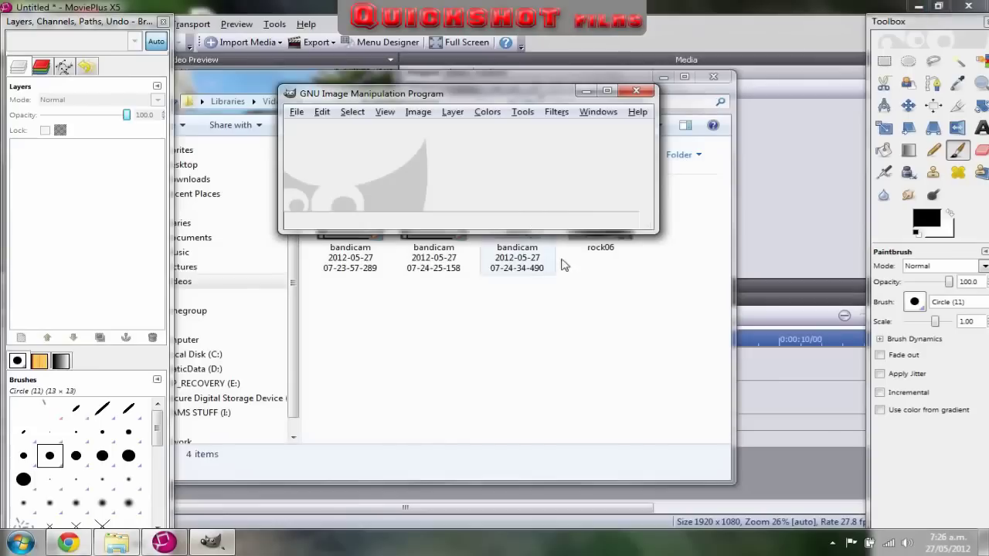
- Open the rock06 image from the folder in GIMP and reposition its image window between the docks
left_click(595, 311)
left_click_drag(538, 97, 495, 157)
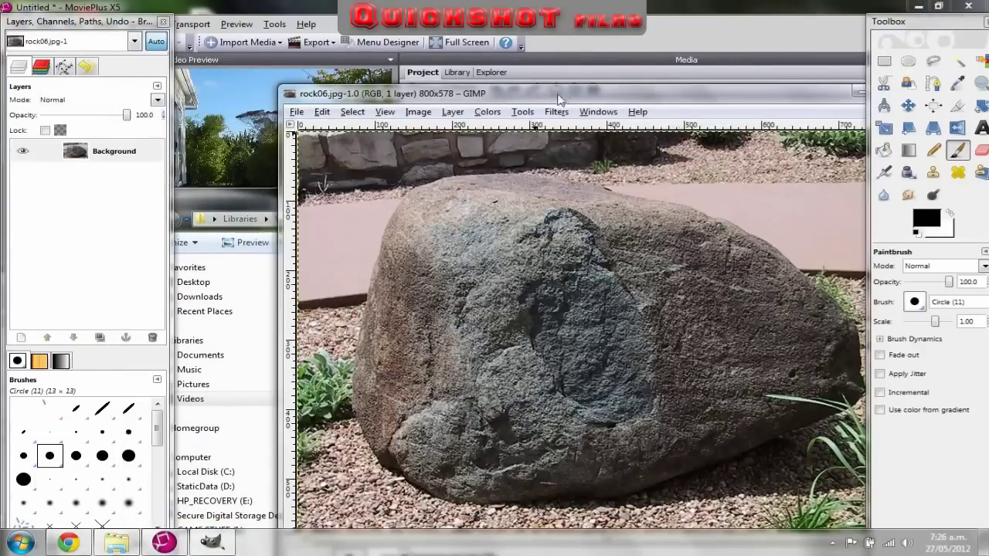
left_click_drag(559, 99, 473, 44)
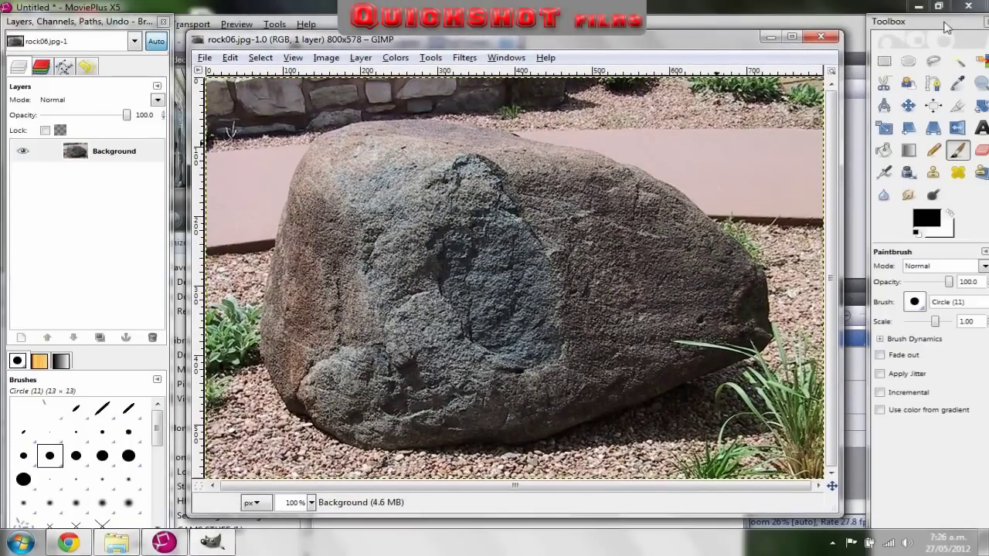
- Swap the positions of the Toolbox and the Layers dock and maximize the rock06 image window
left_click_drag(945, 28, 274, 63)
left_click_drag(95, 22, 912, 21)
left_click_drag(267, 56, 103, 28)
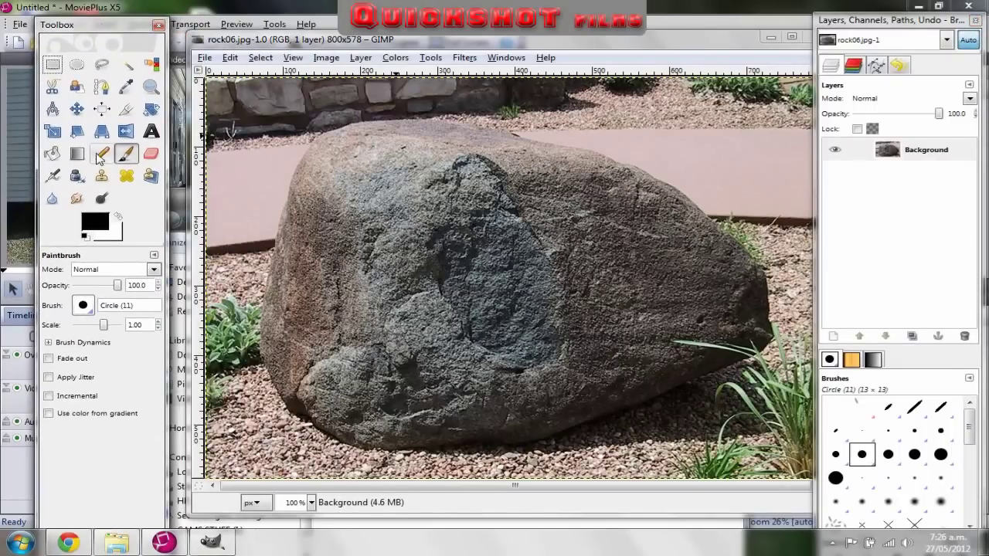
left_click(791, 36)
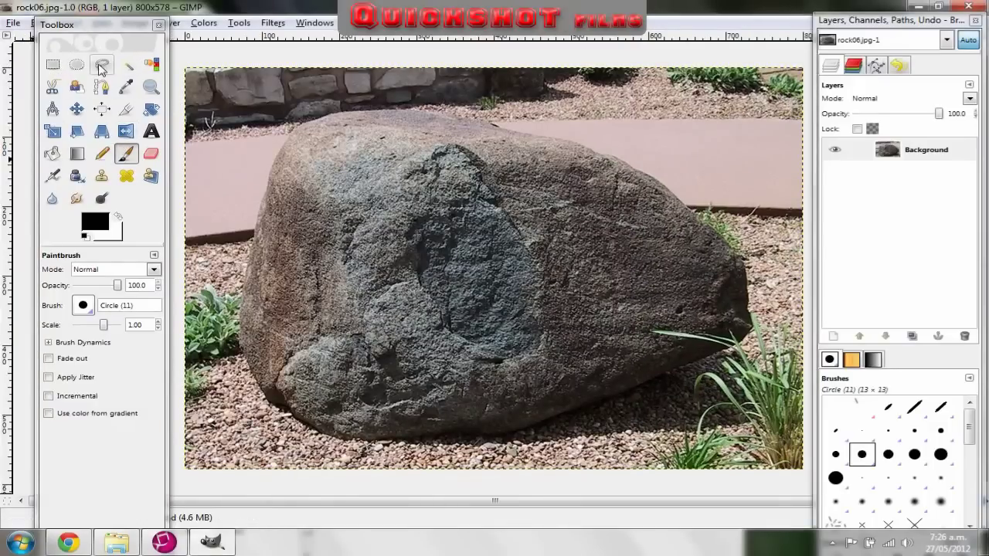
- Outline the entire rock with the Free Select tool, following its edge point by point and closing the selection
left_click(102, 67)
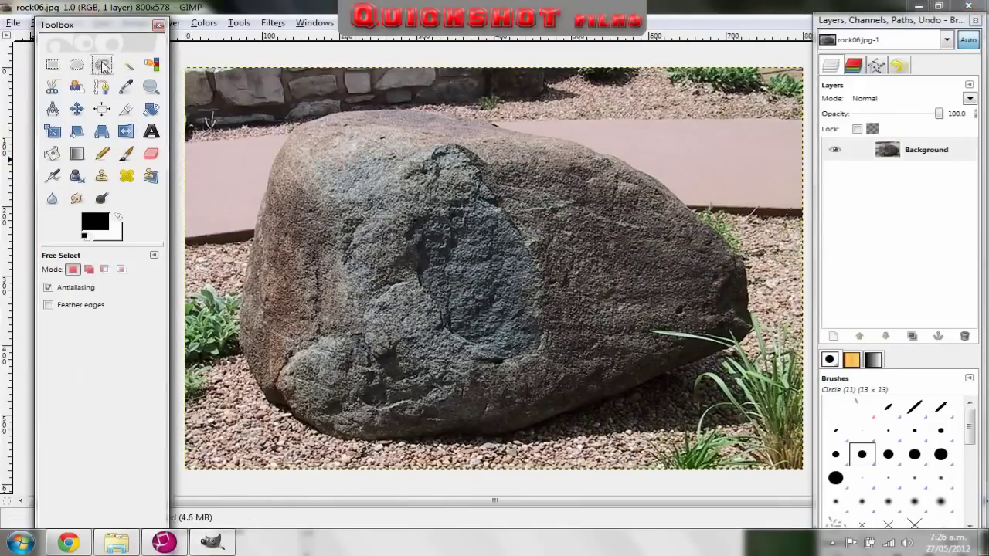
left_click(265, 193)
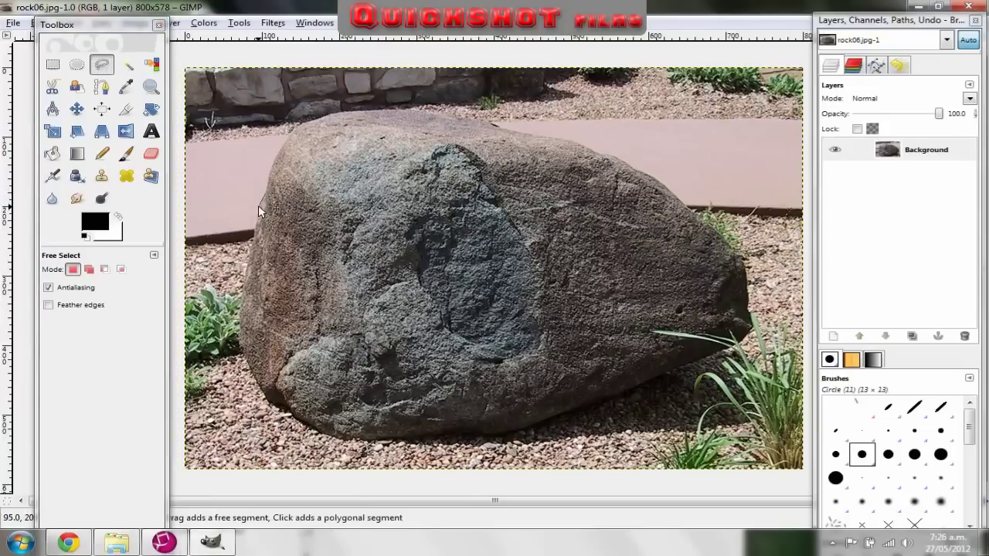
left_click(255, 230)
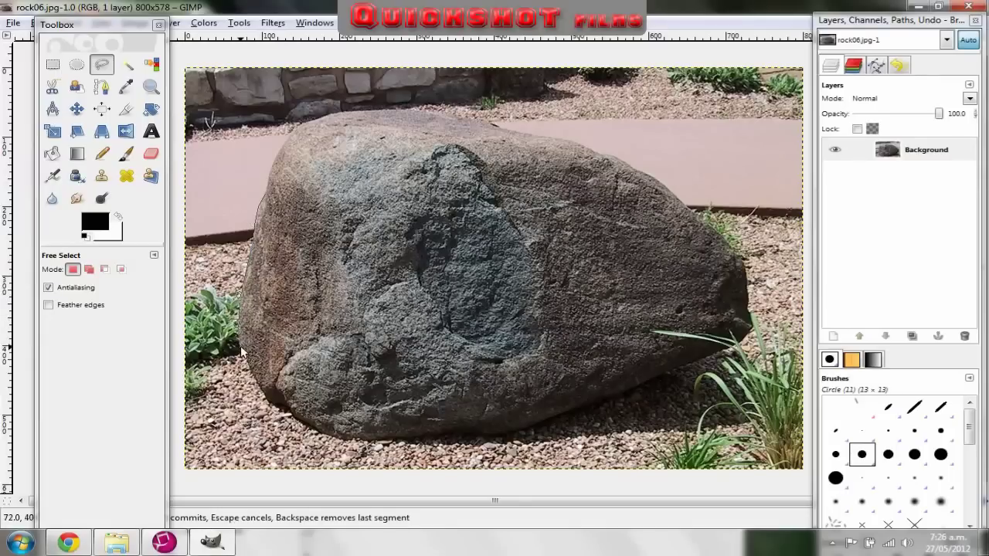
left_click(272, 405)
left_click(287, 415)
left_click(340, 438)
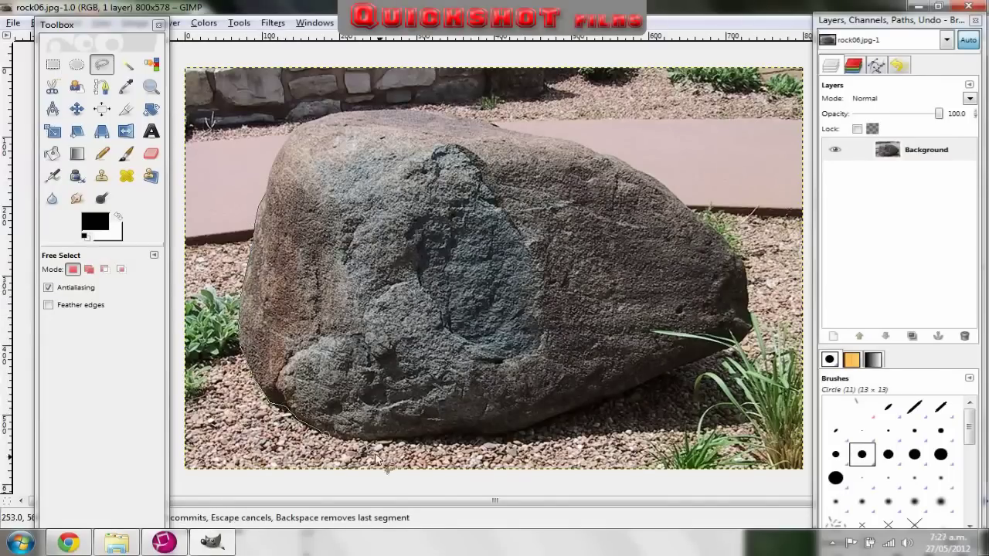
left_click(531, 427)
left_click(704, 357)
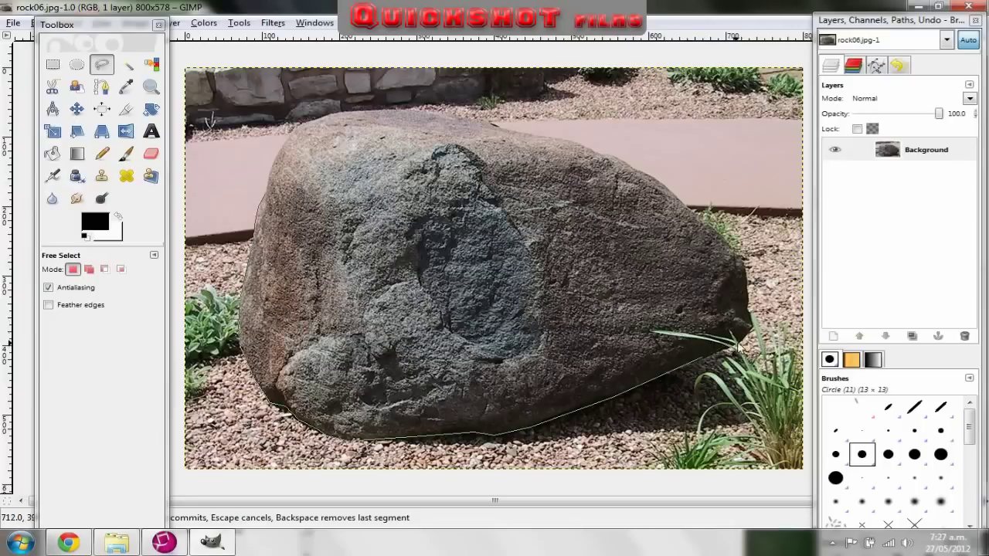
left_click(645, 172)
left_click(593, 152)
left_click(556, 137)
left_click(496, 125)
left_click(402, 109)
left_click(335, 116)
left_click(279, 150)
left_click(269, 174)
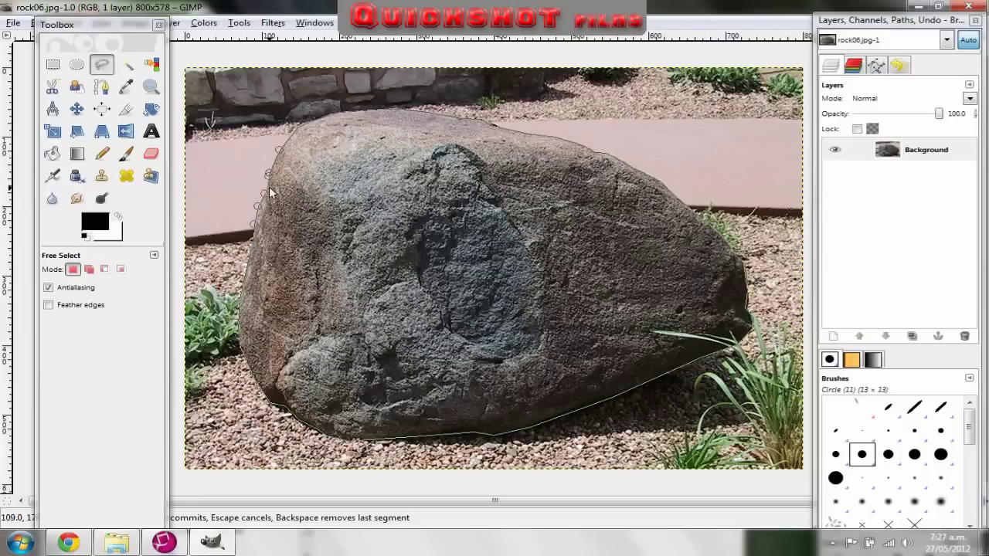
left_click(265, 198)
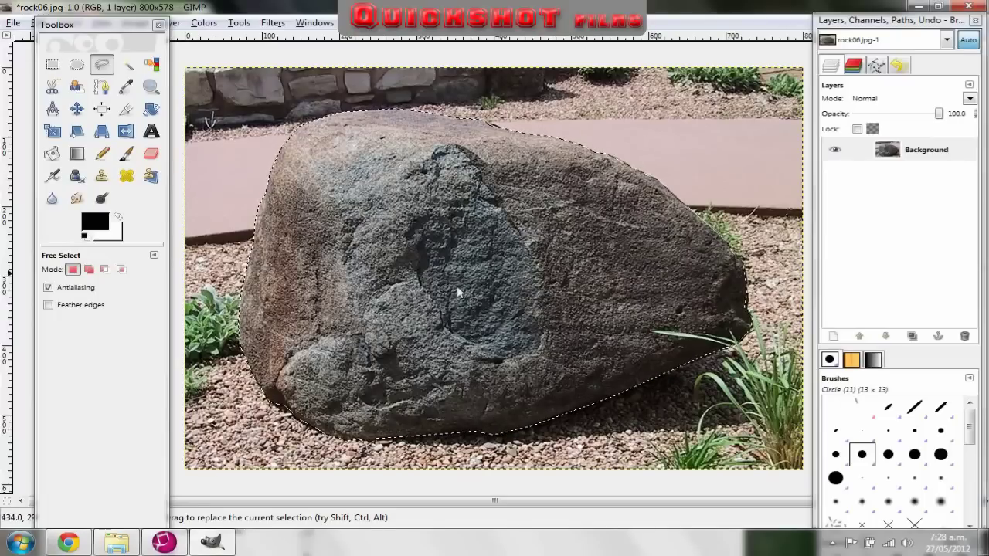
- Try clearing the pixels inside the rock selection and undo the clearing
key("Delete")
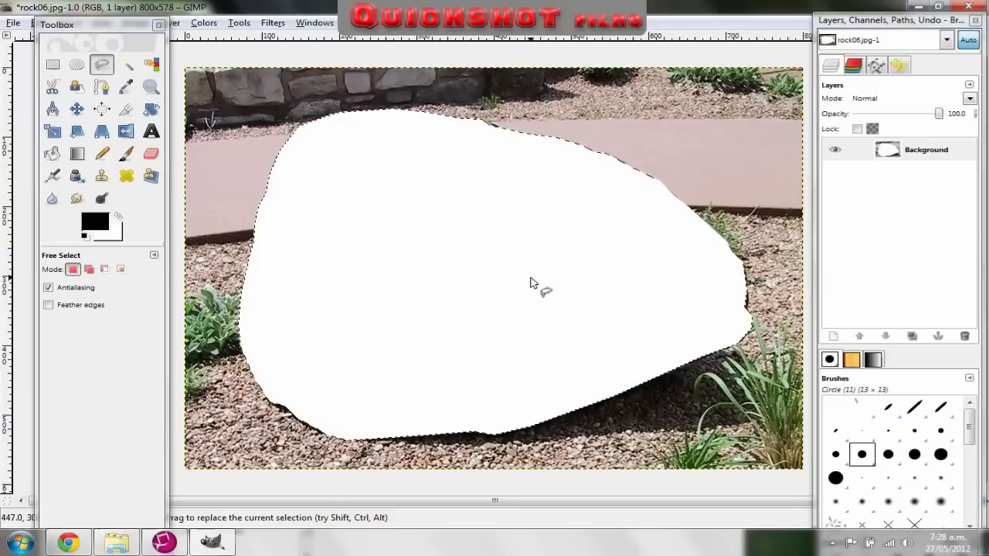
left_click_drag(121, 23, 109, 67)
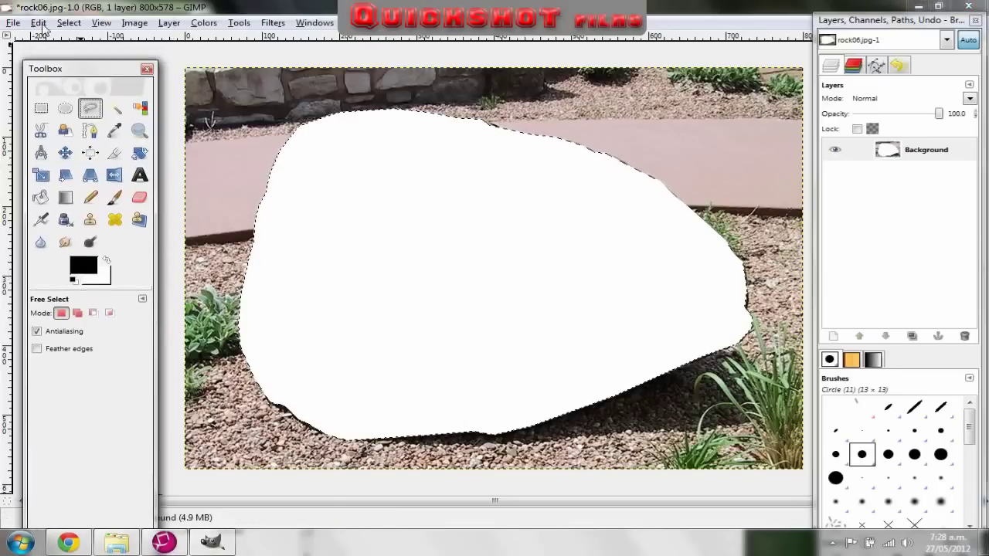
left_click(44, 24)
left_click(68, 38)
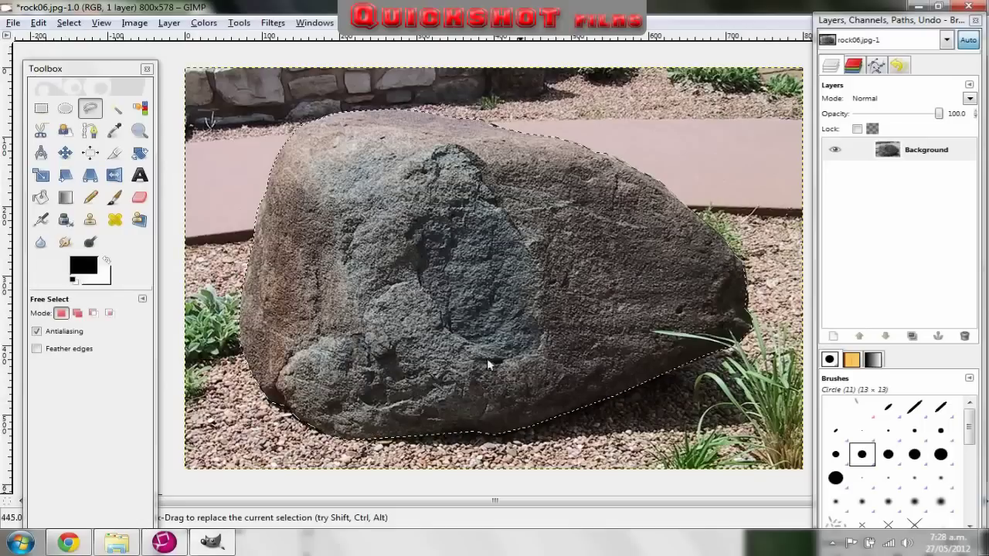
- Invert the rock selection and clear the photo's surroundings around the rock
left_click(68, 23)
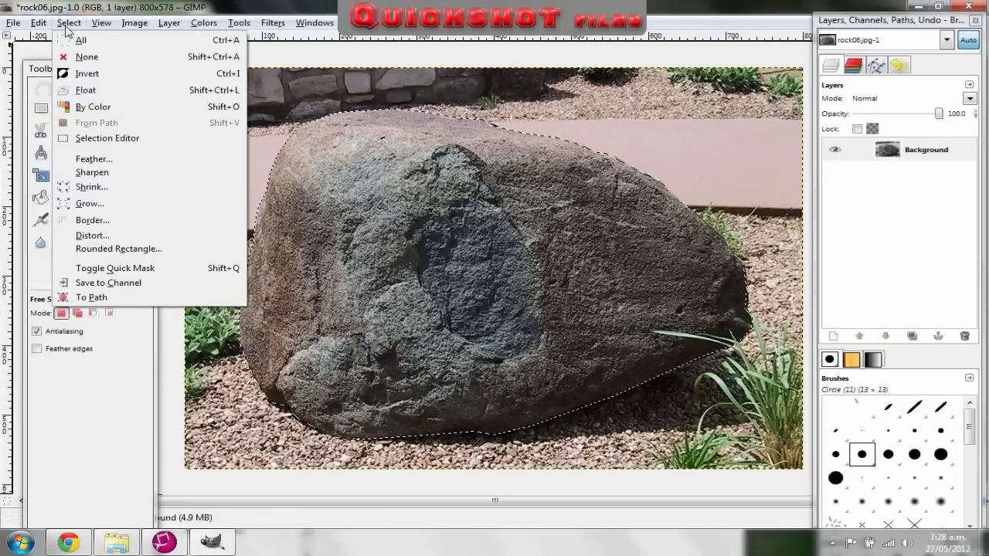
left_click(87, 75)
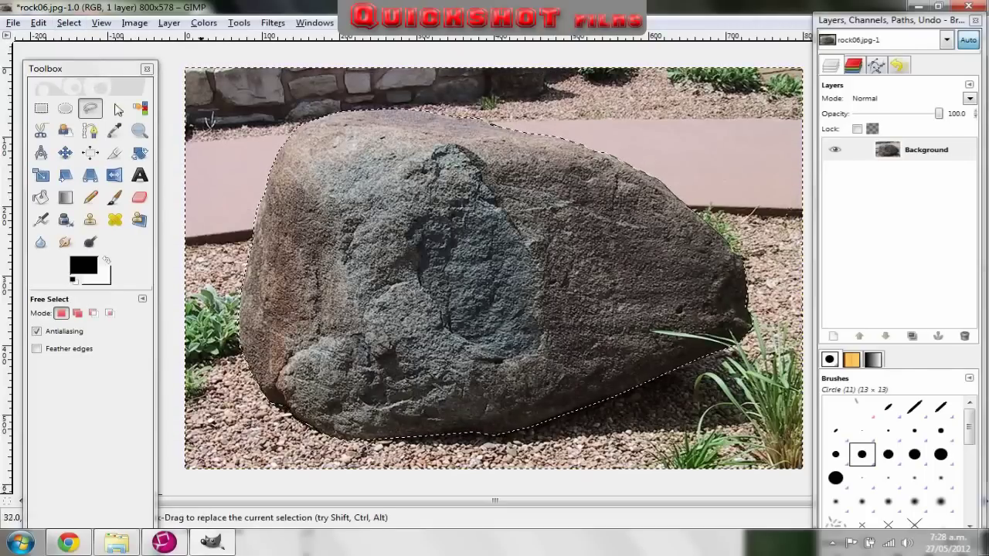
left_click(38, 23)
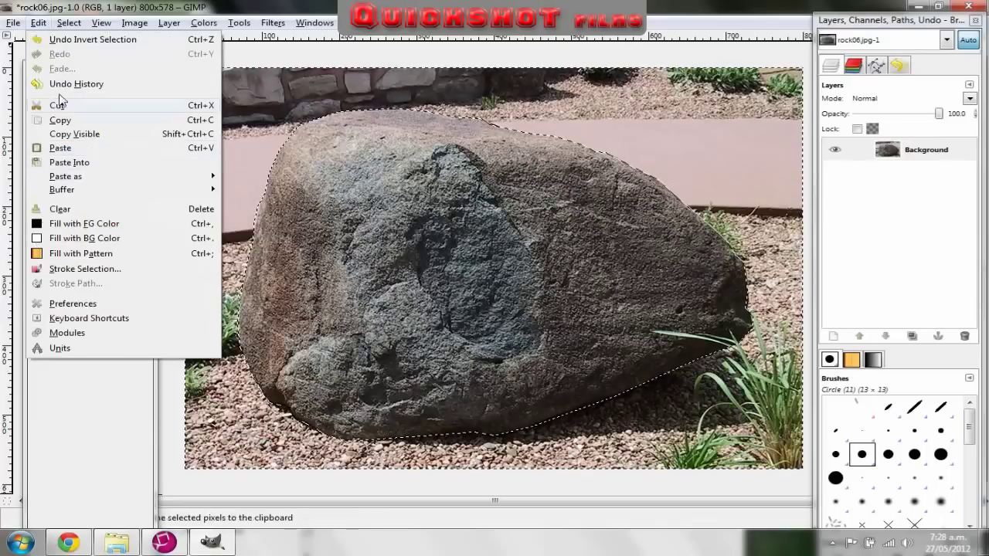
left_click(284, 9)
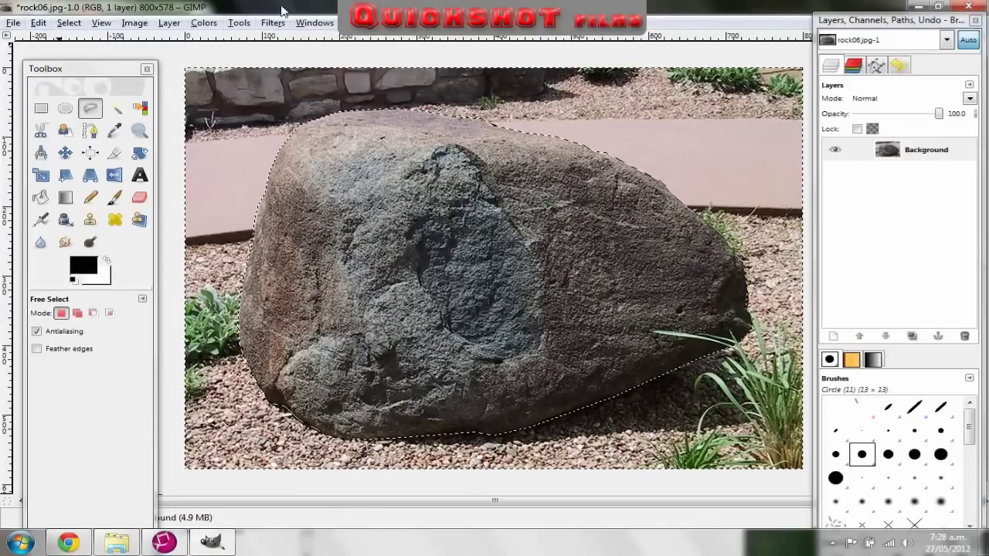
key("Delete")
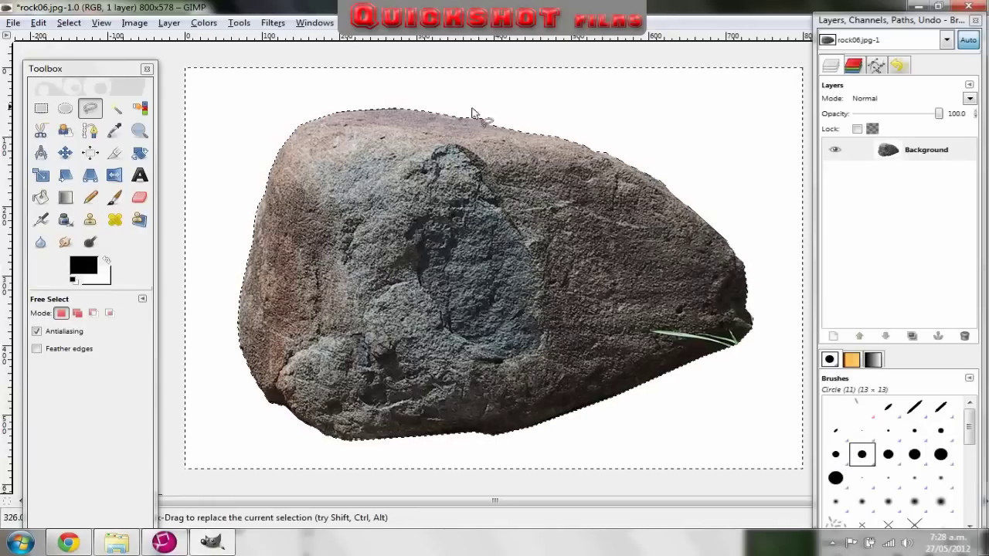
- Add an alpha channel to the Background layer and clear the area around the rock to transparency
right_click(889, 151)
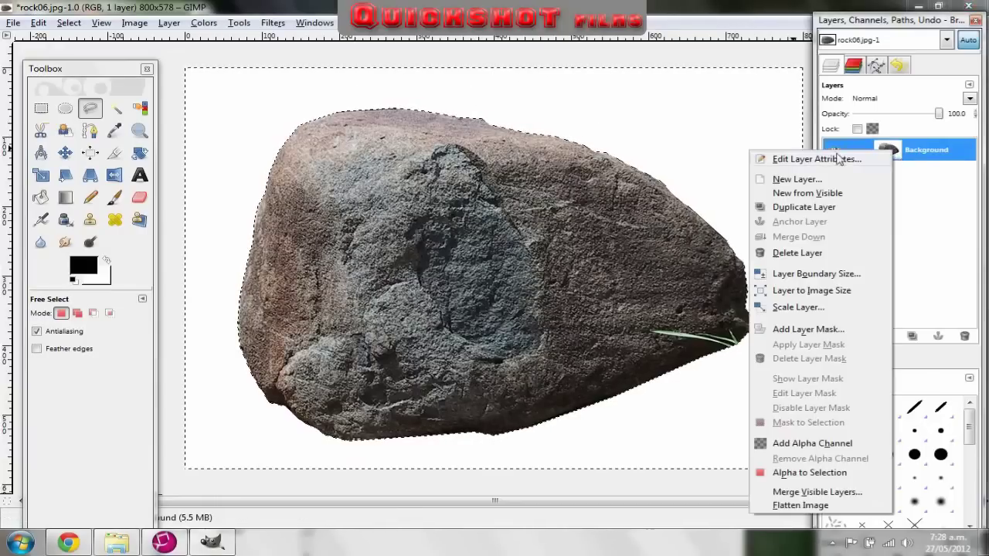
left_click(769, 446)
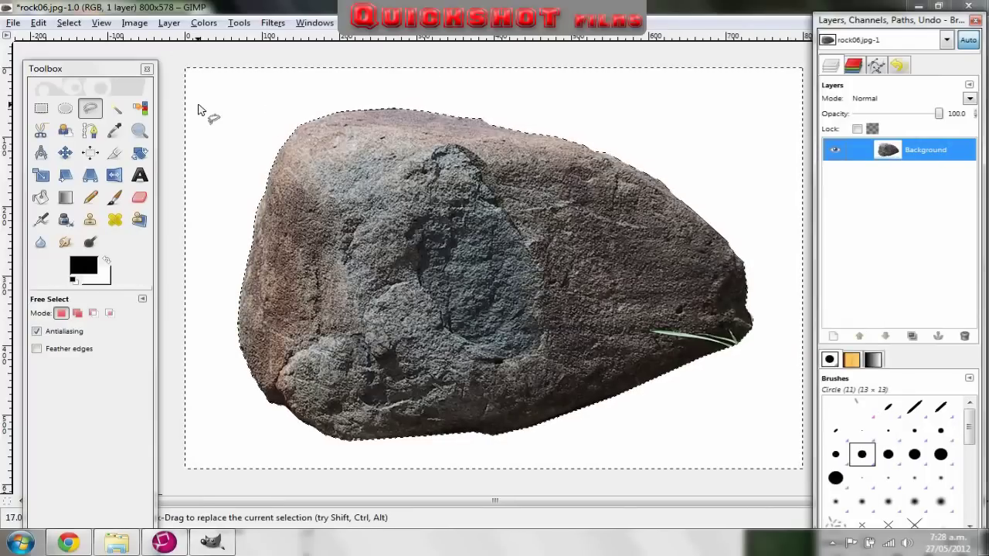
key("Delete")
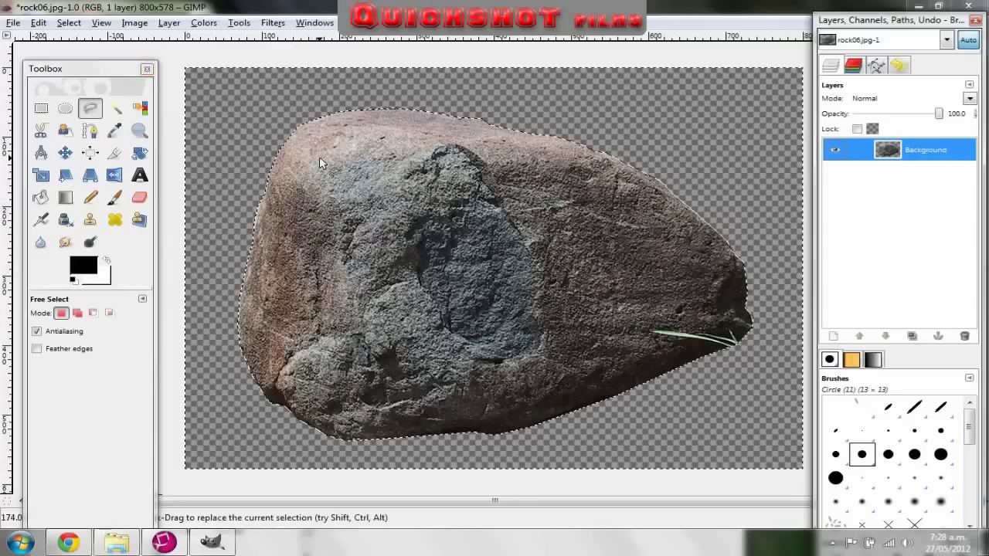
- Remove the selection and cover the grass blades at the rock's lower right tip with nearby rock texture using the Clone tool
left_click(69, 23)
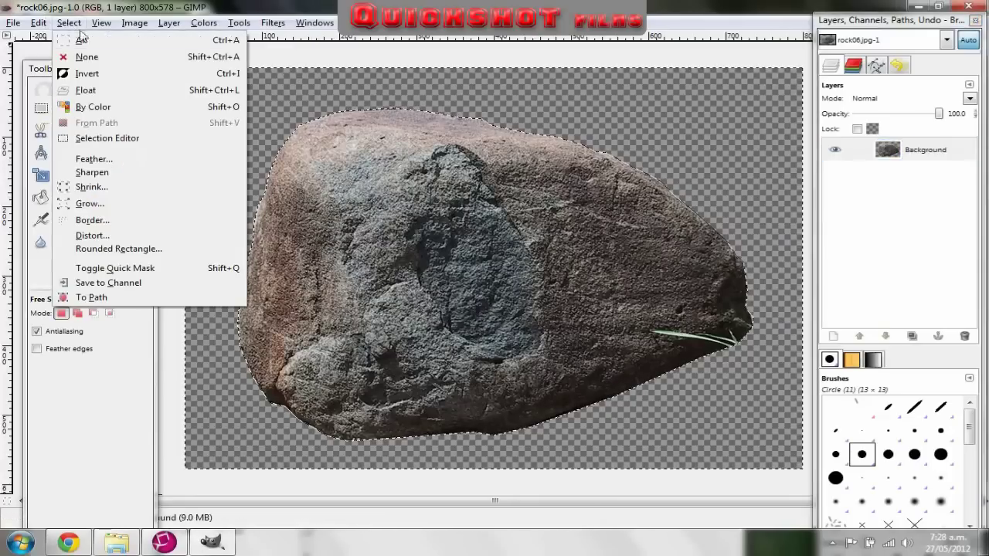
left_click(100, 58)
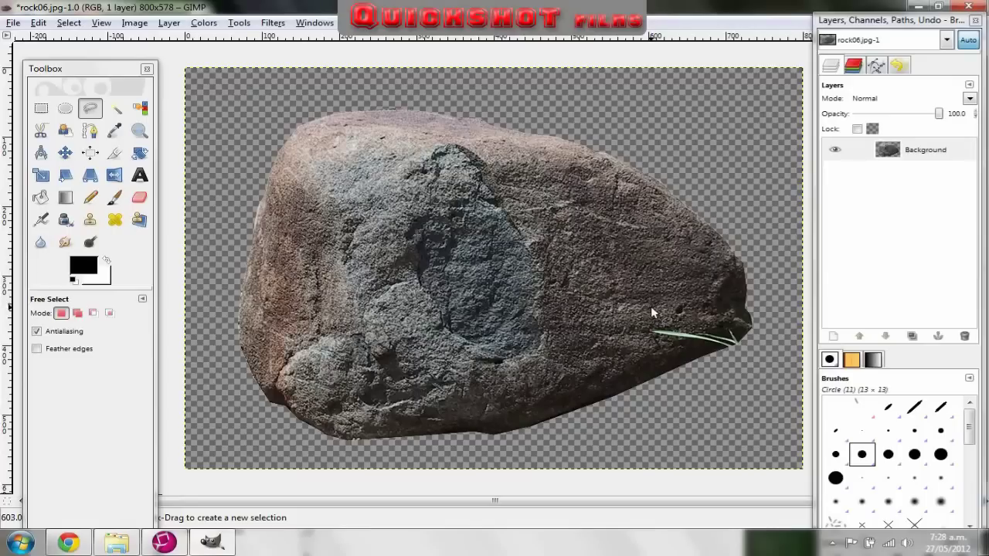
left_click(97, 222)
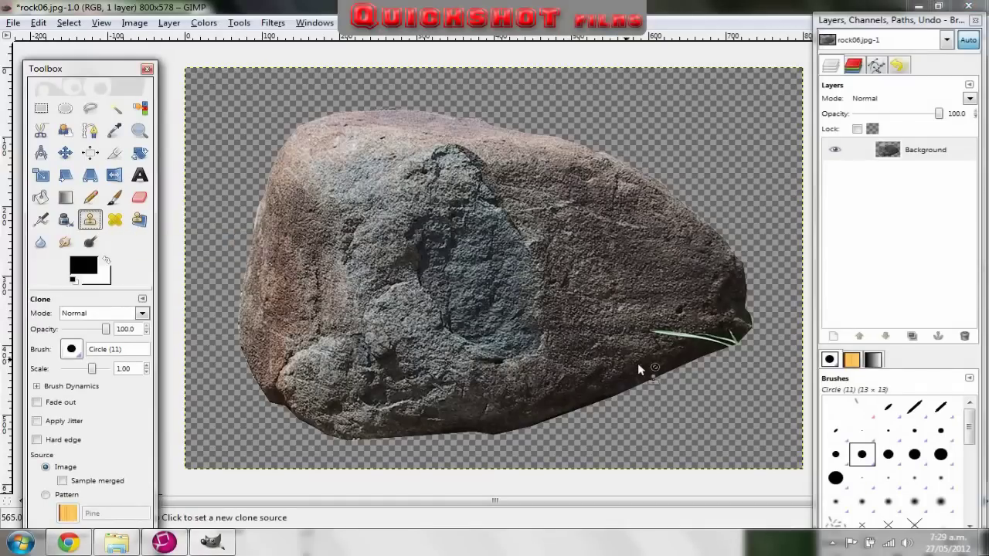
left_click(657, 363, "ctrl")
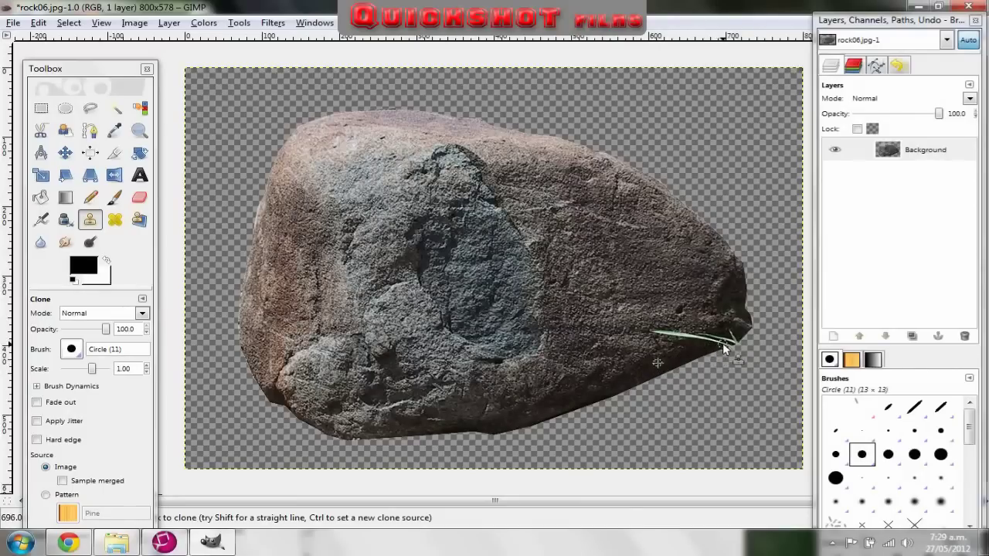
mouse_move(721, 345)
left_mouse_down()
mouse_move(724, 337)
mouse_move(693, 342)
mouse_move(649, 327)
left_mouse_up()
left_click_drag(726, 342, 730, 337)
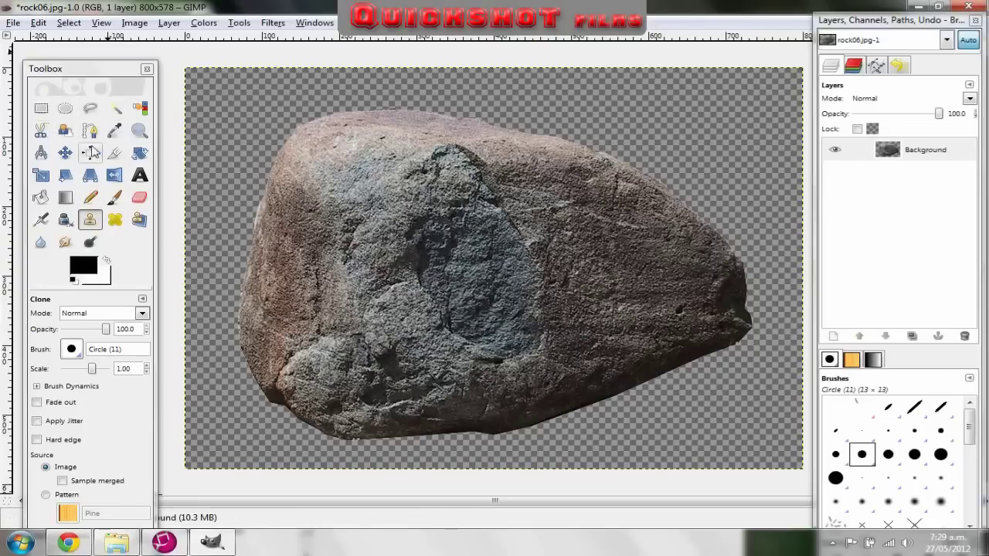
left_click(116, 198)
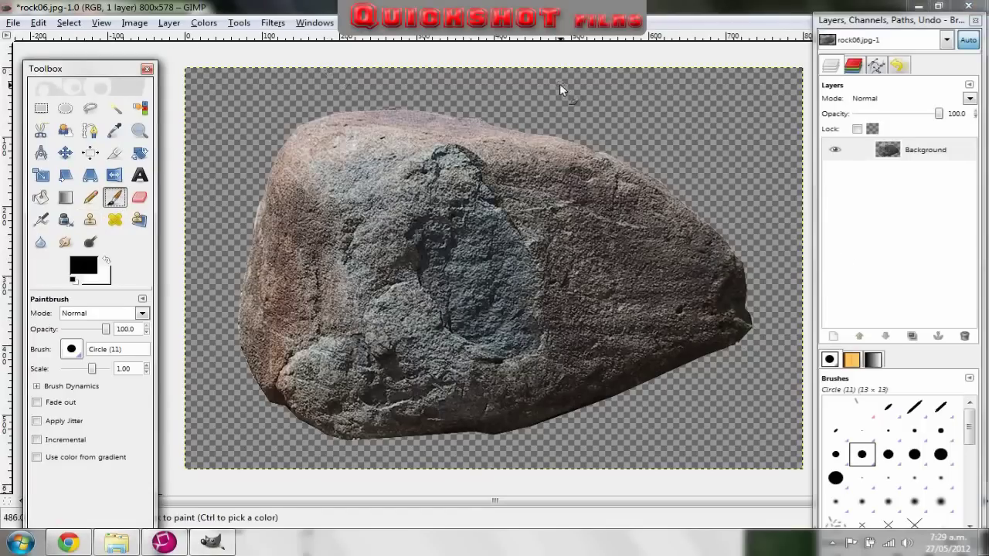
- Save the cut-out in the air bend tutorial folder as rock06.png, keeping the offered PNG options
left_click(13, 23)
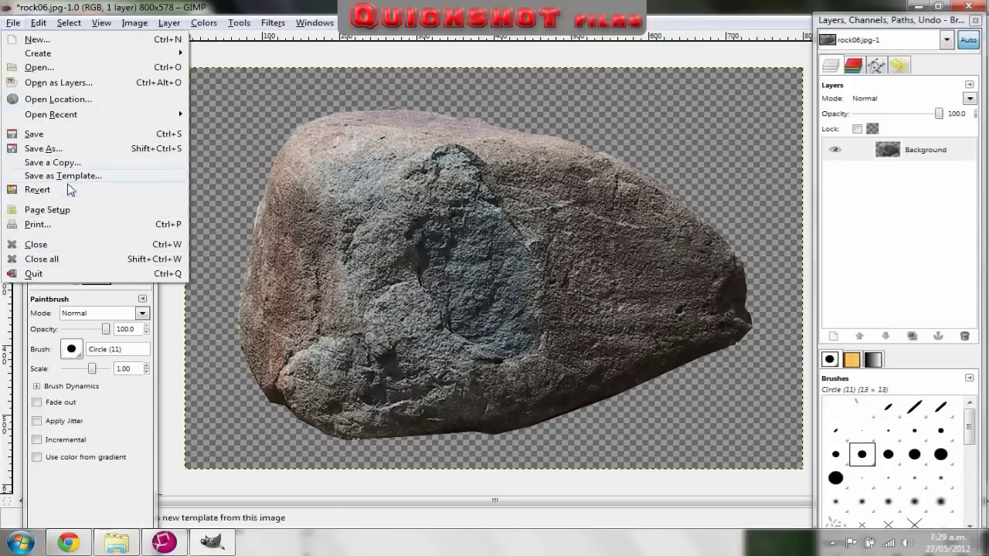
left_click(61, 148)
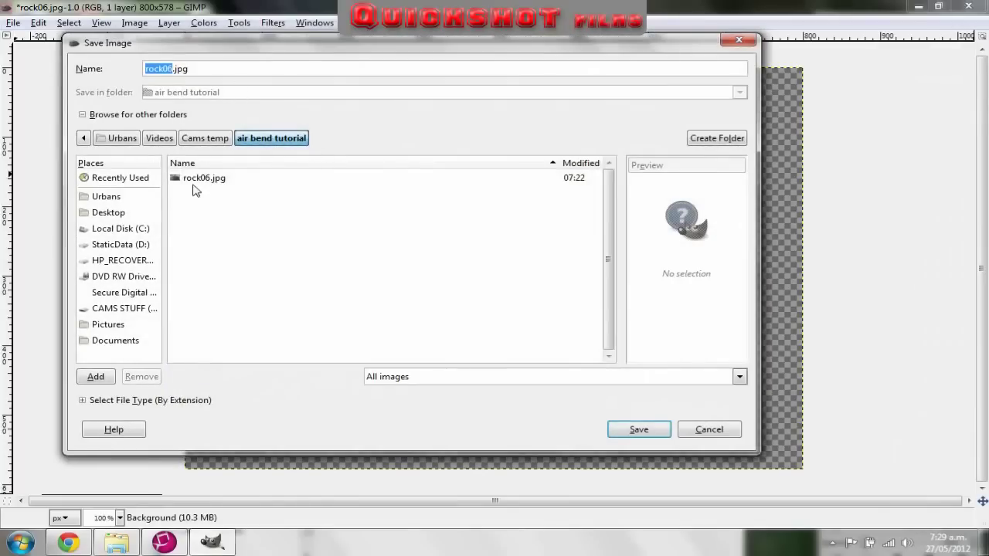
key("End")
type("pn")
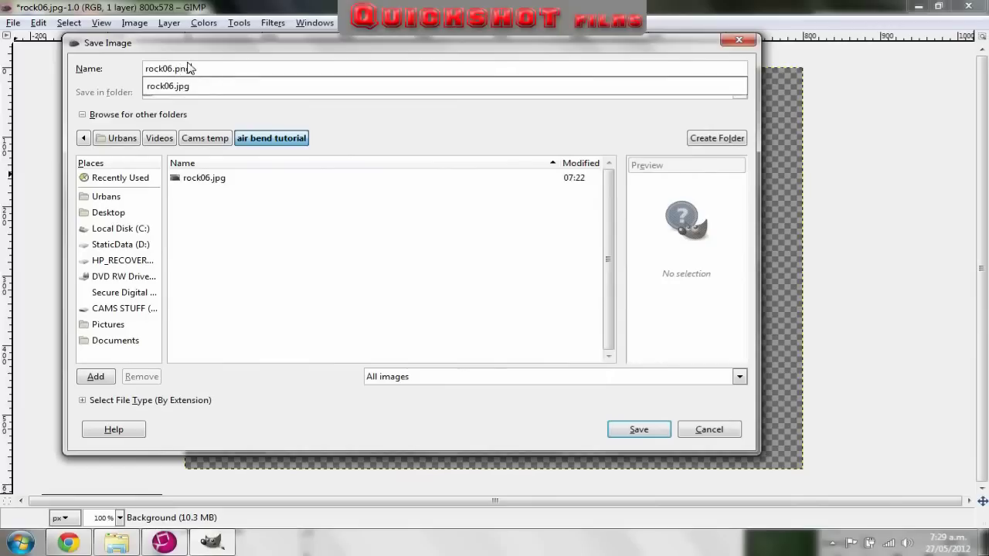
left_click(325, 239)
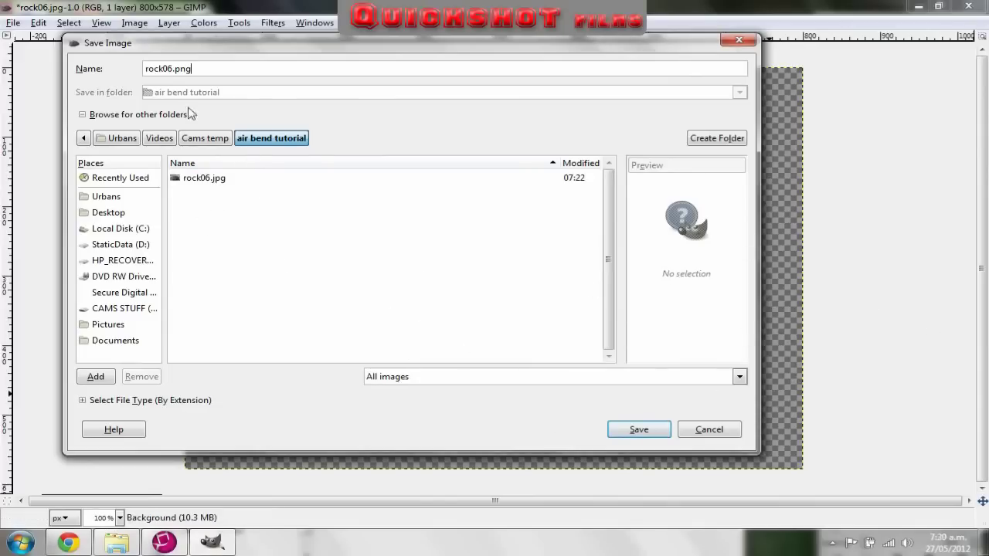
left_click(640, 430)
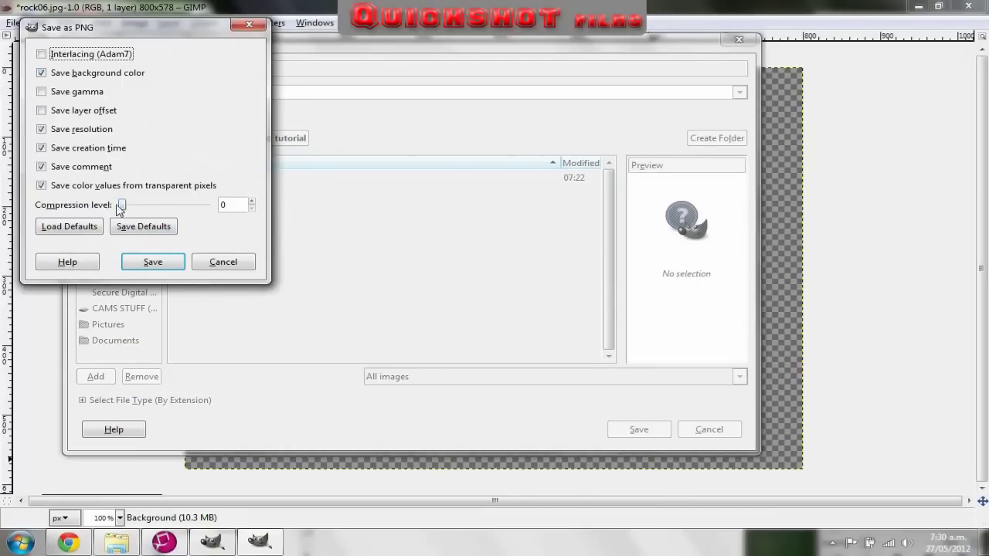
left_click(151, 262)
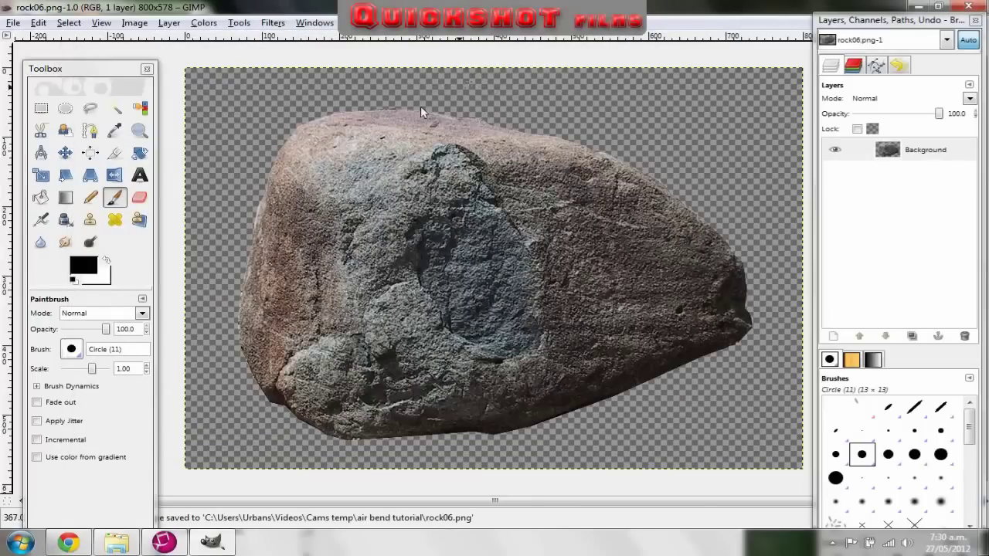
- Close GIMP and add the cut-out rock06 PNG from the air bend tutorial folder to the MoviePlus project media
left_click(971, 6)
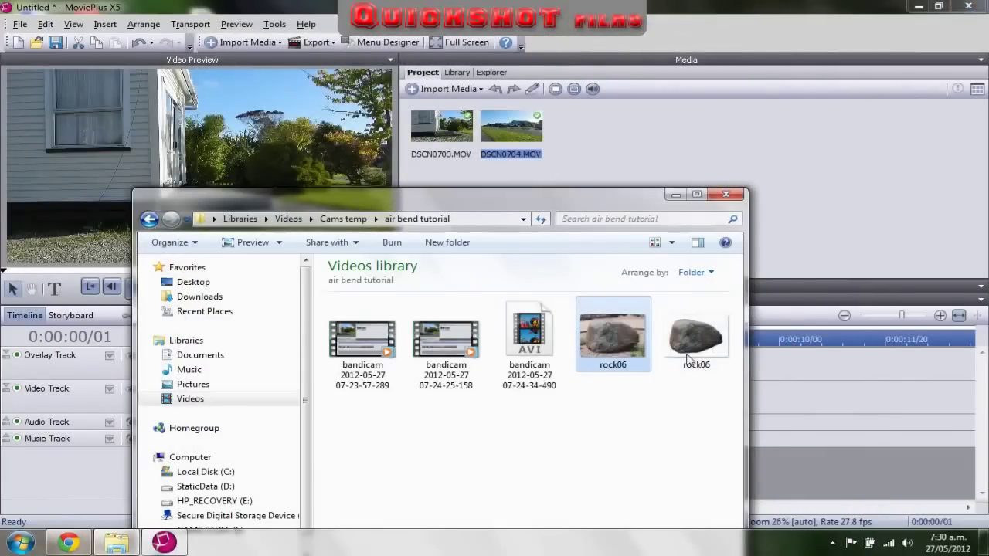
left_click_drag(691, 340, 819, 166)
left_click(823, 166)
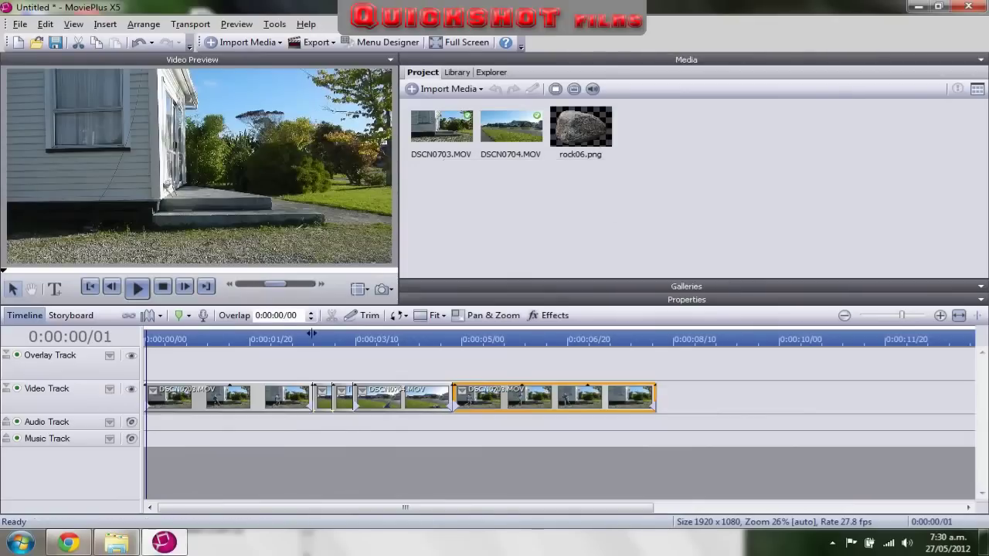
- Place rock06.png on the Overlay Track at the very start of the timeline
left_click(312, 337)
left_click_drag(312, 339, 144, 334)
left_click_drag(581, 127, 237, 357)
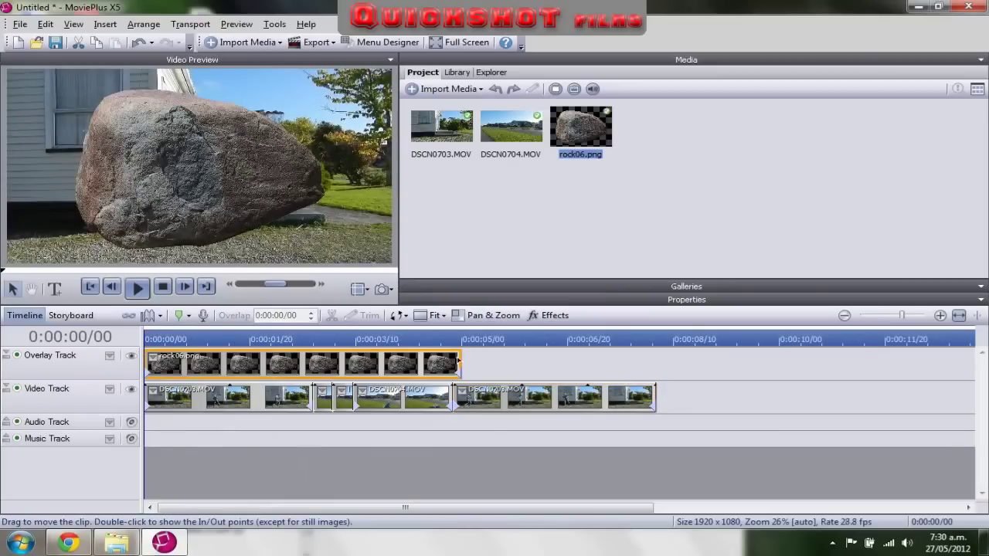
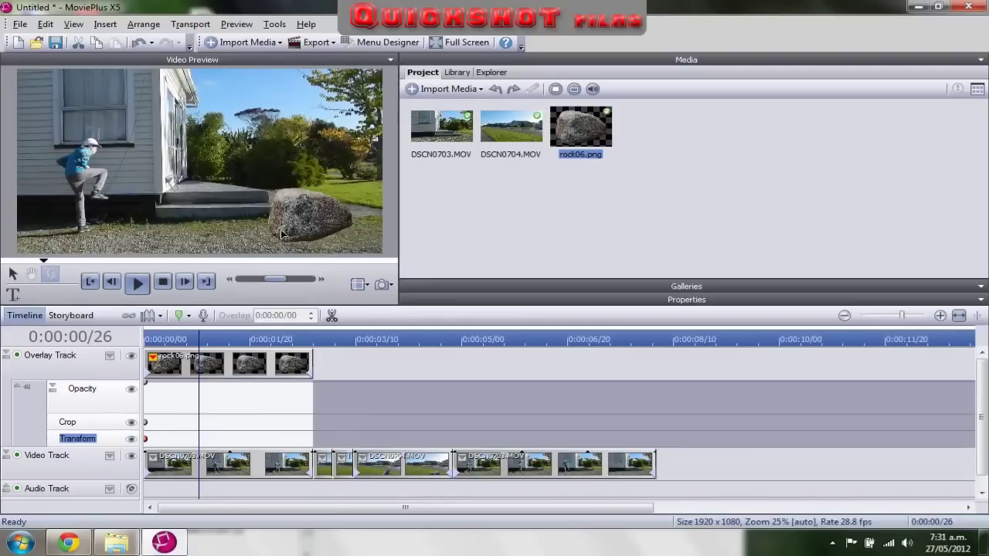
- Shrink the rock overlay and position it on the gravel in front of the house steps
left_click_drag(259, 207, 225, 164)
left_click_drag(258, 200, 276, 221)
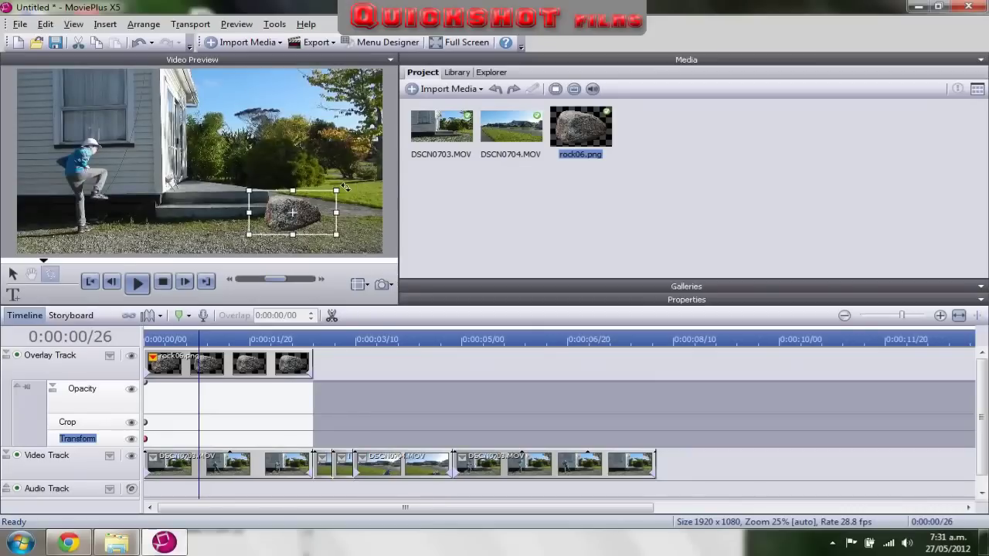
left_click_drag(333, 193, 268, 228)
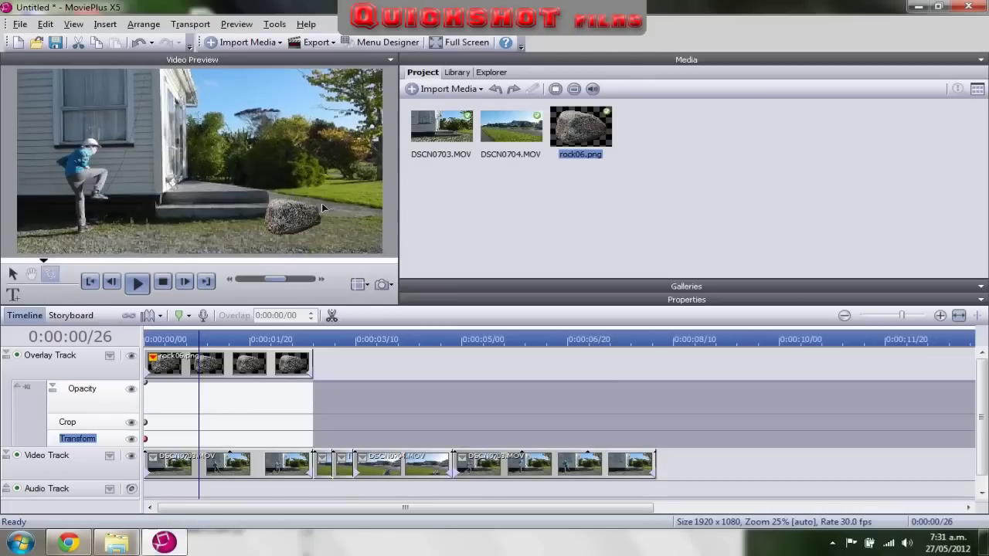
- Try rotating, flattening and skewing the rock overlay, and undo these changes
left_click_drag(346, 188, 349, 195)
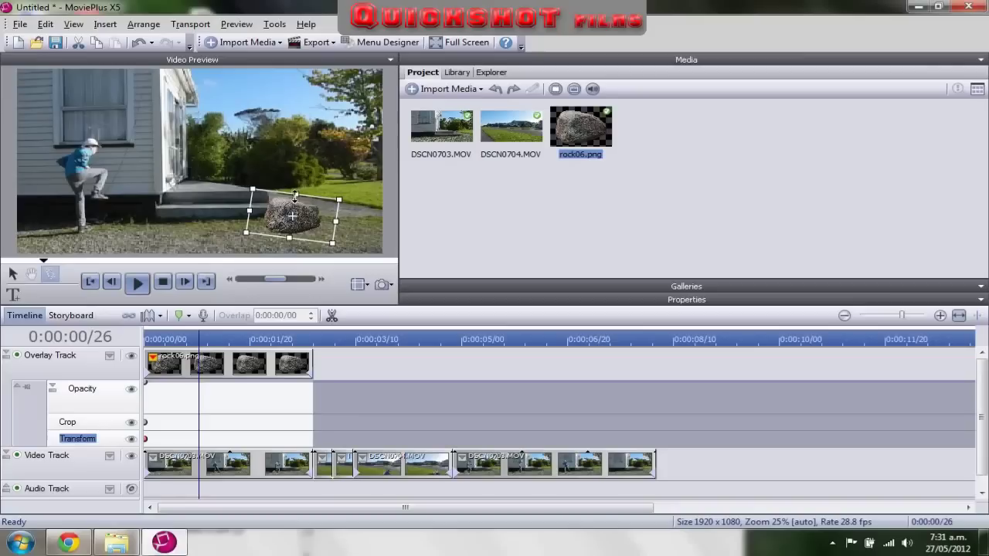
left_click_drag(297, 195, 297, 204)
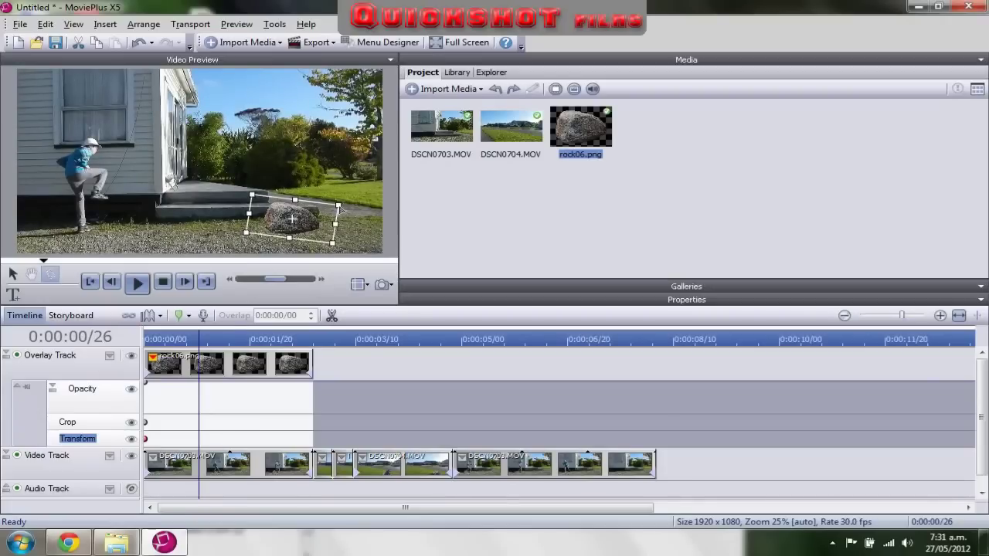
left_click_drag(339, 206, 332, 177)
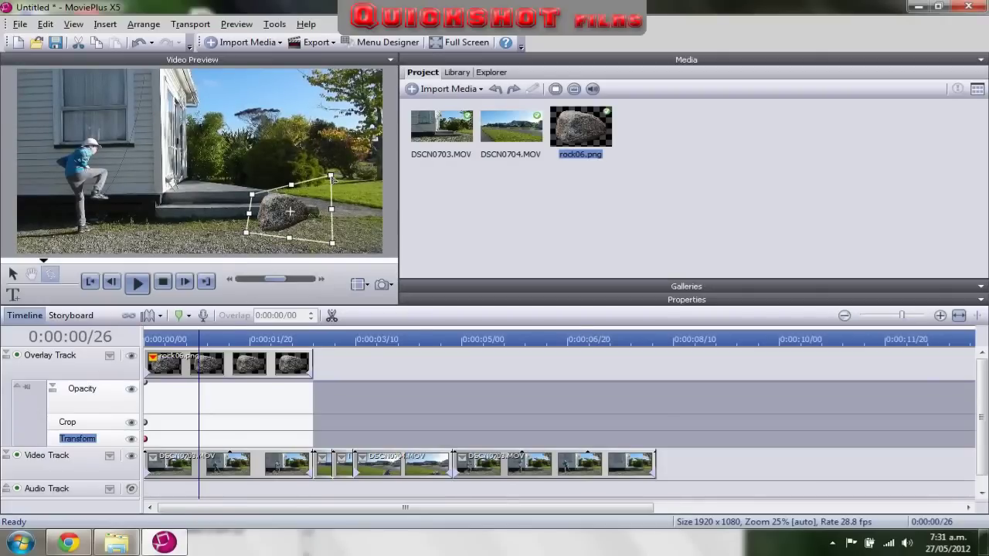
left_click(139, 43)
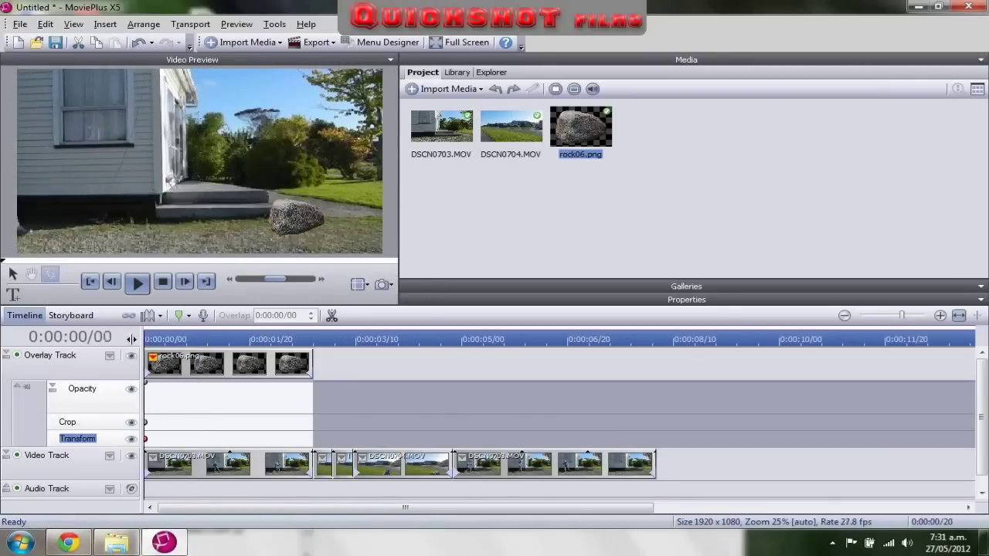
- Shrink the rock overlay slightly further and tilt it slightly clockwise, checking it against the footage at 0:00:00/28
key("space")
mouse_move(254, 195)
left_mouse_down()
mouse_move(267, 202)
mouse_move(258, 195)
left_mouse_up()
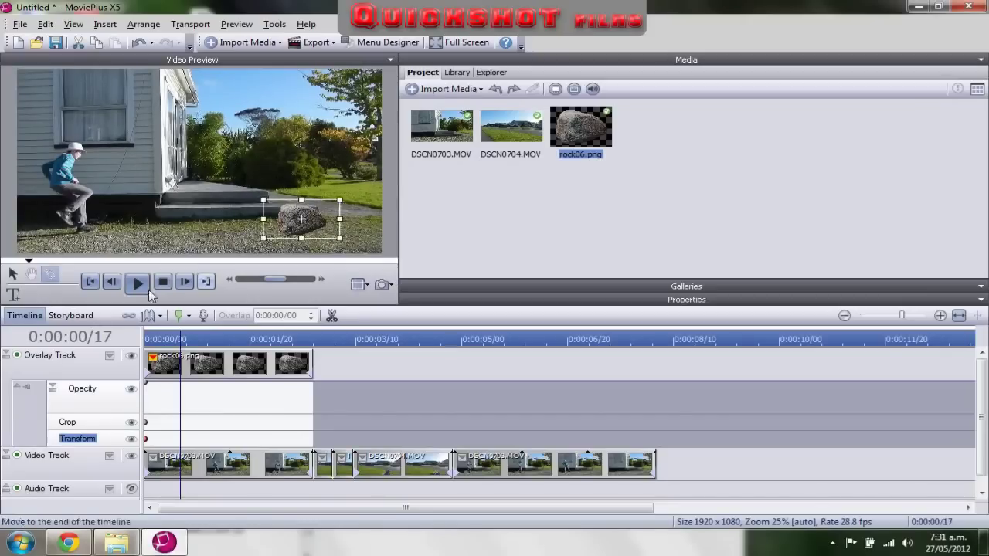
left_click_drag(181, 341, 203, 351)
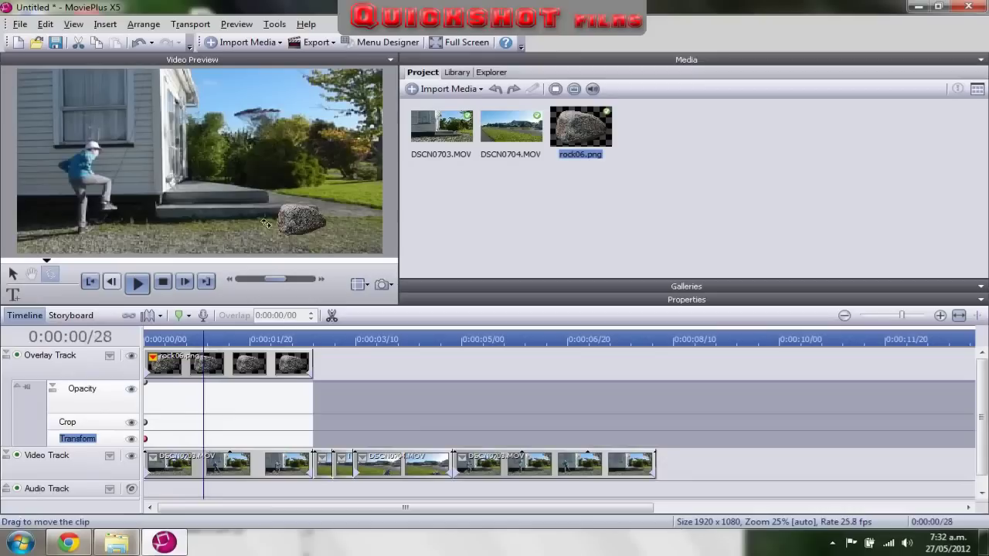
left_click_drag(262, 199, 265, 194)
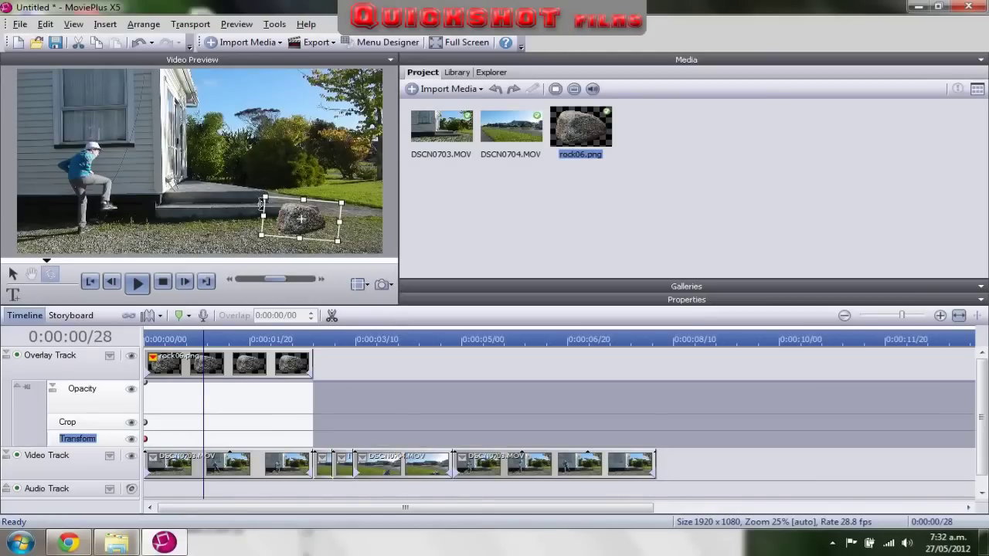
- Preview the rock overlay from the start of the timeline, stop playback and return the playhead to 0:00:00/14
left_click_drag(199, 335, 145, 334)
left_click(138, 285)
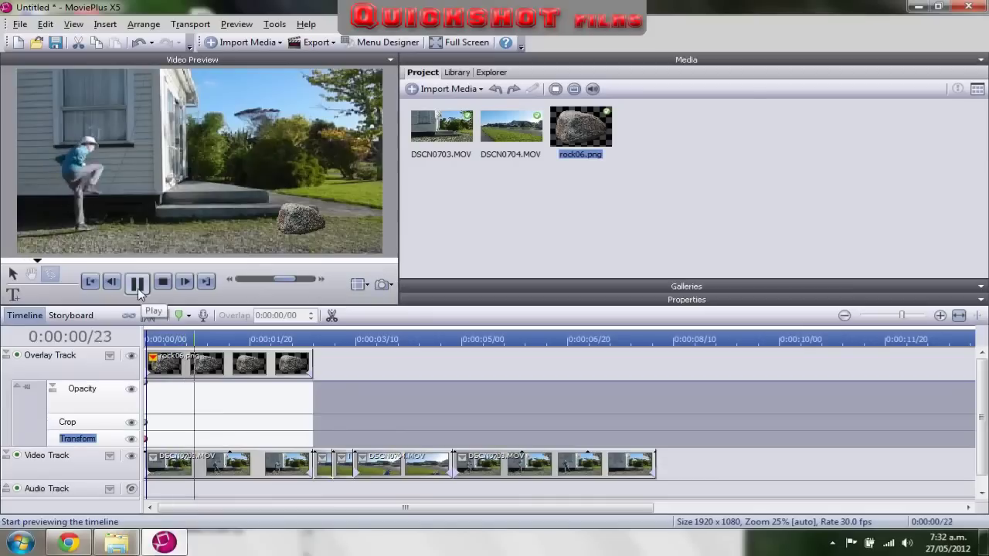
left_click(137, 284)
left_click_drag(232, 333, 174, 340)
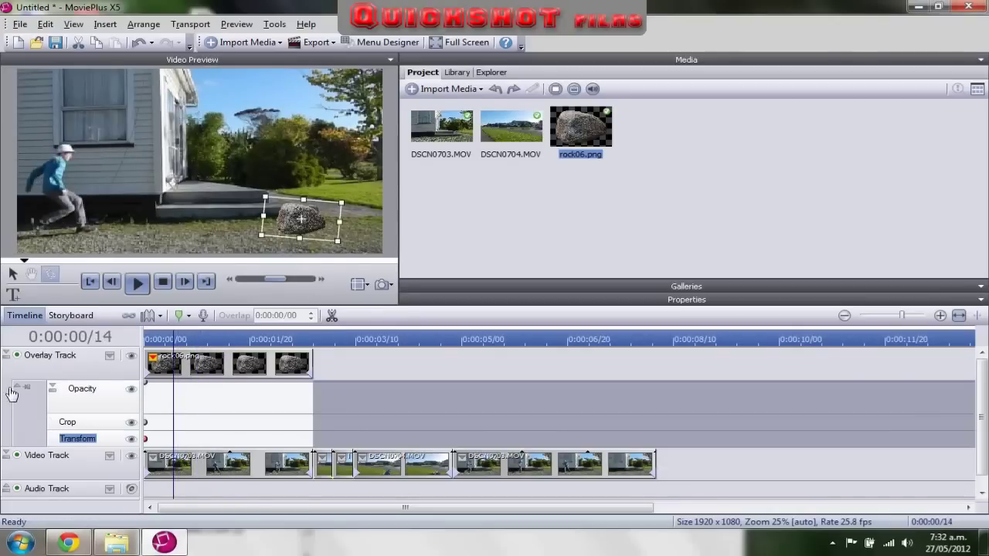
- Insert a new video track, place it directly below the Overlay Track, and keep both tracks and the rock's envelopes collapsed
left_click(13, 389)
left_click(6, 355)
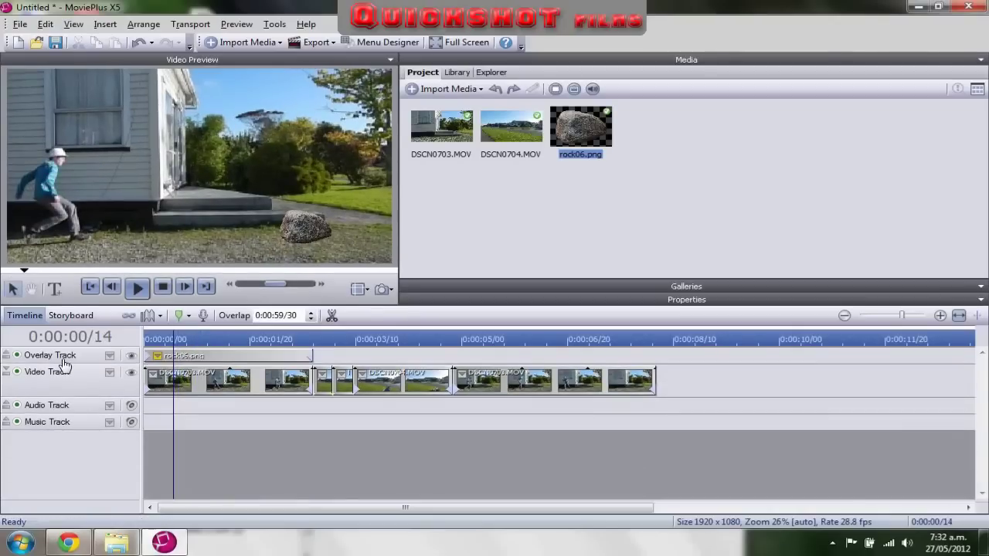
right_click(70, 354)
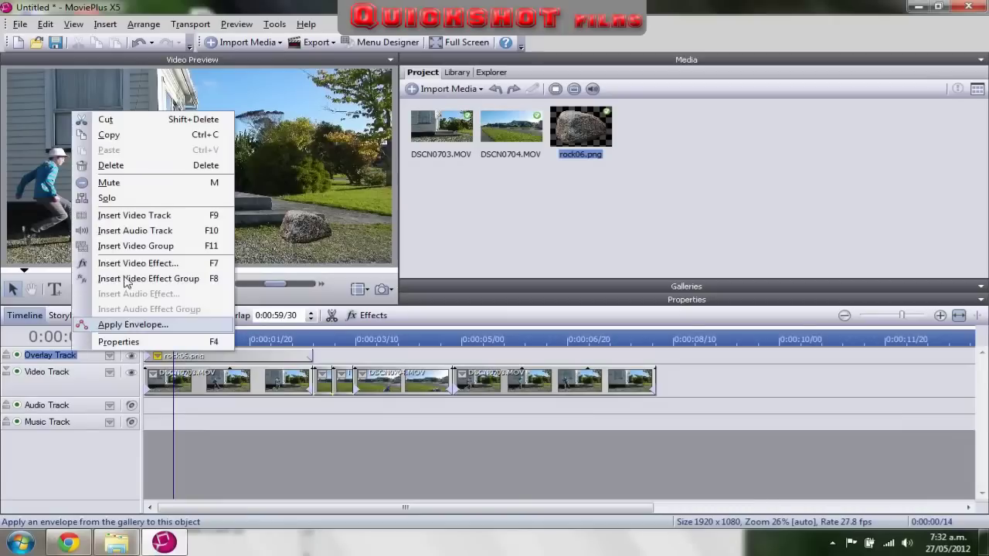
left_click(131, 216)
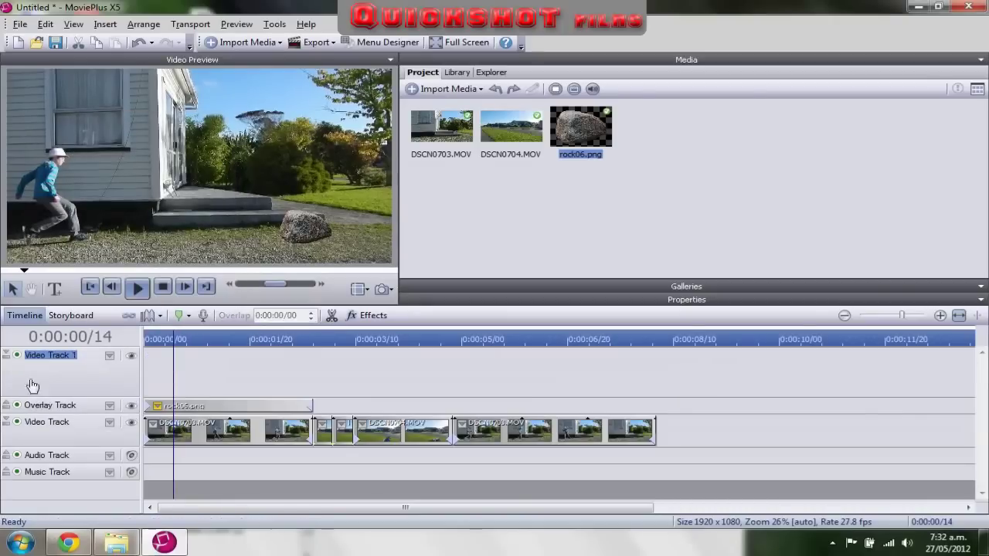
left_click(6, 356)
left_click(38, 372)
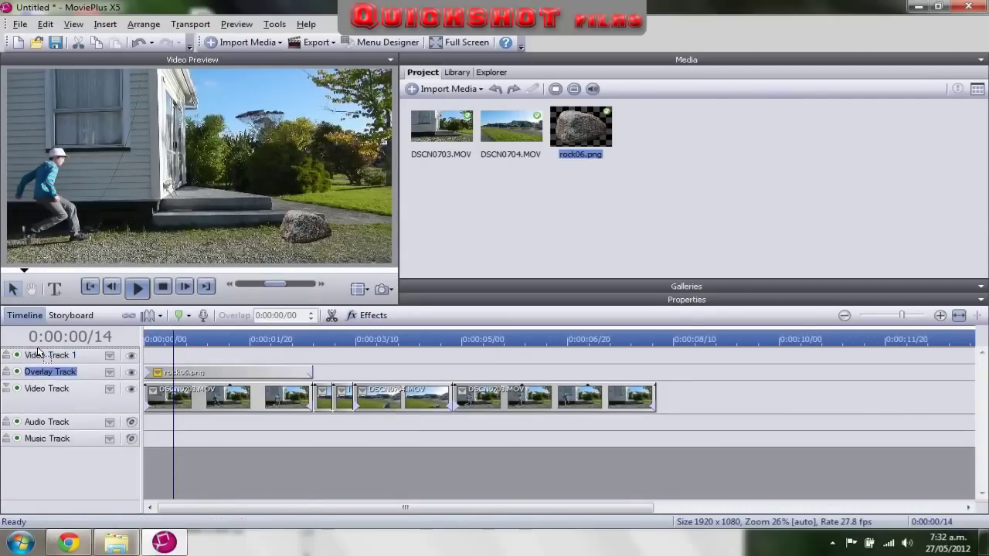
left_click_drag(38, 349, 38, 351)
- Insert a video group and move the Overlay Track and Video Track 1 into it
right_click(57, 353)
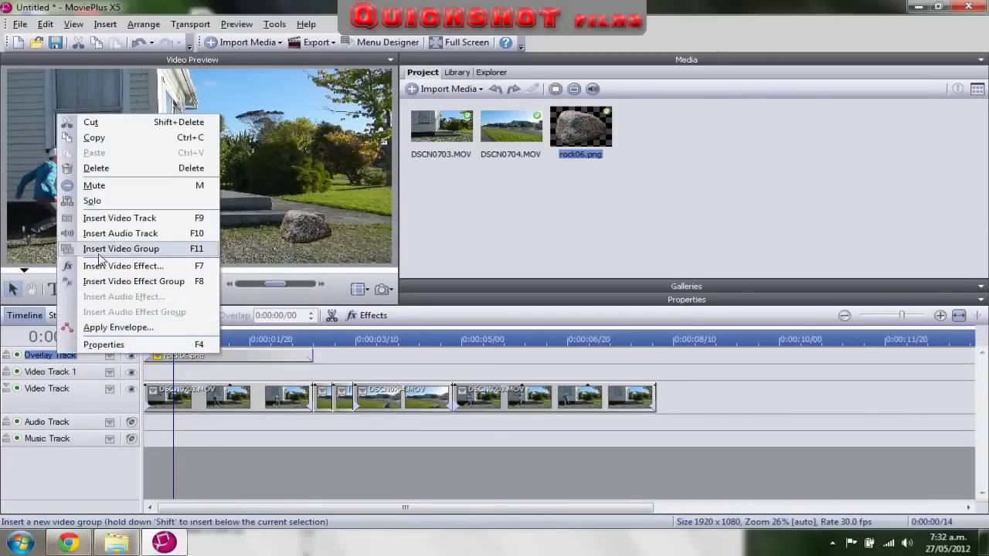
left_click(101, 250)
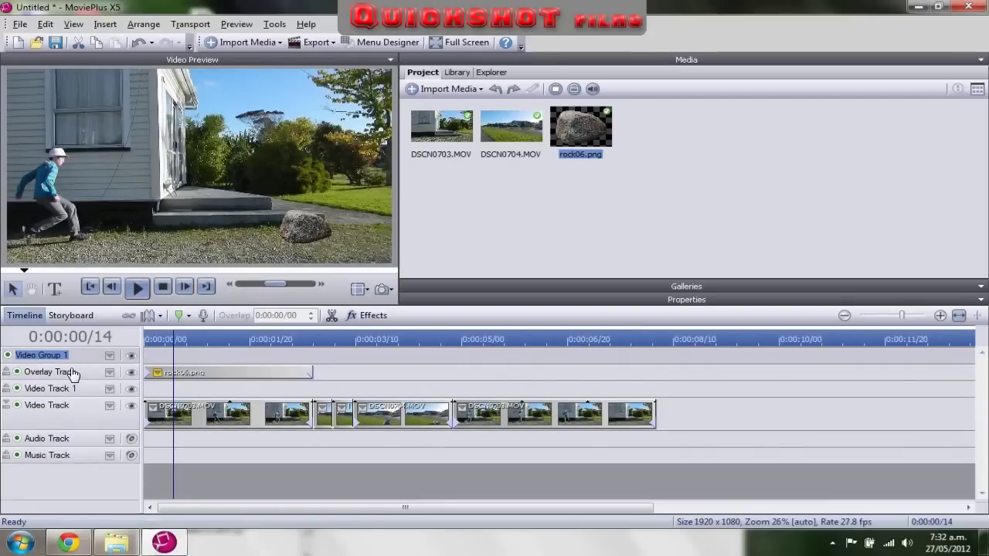
mouse_move(68, 375)
left_mouse_down()
mouse_move(62, 356)
mouse_move(68, 384)
left_mouse_up()
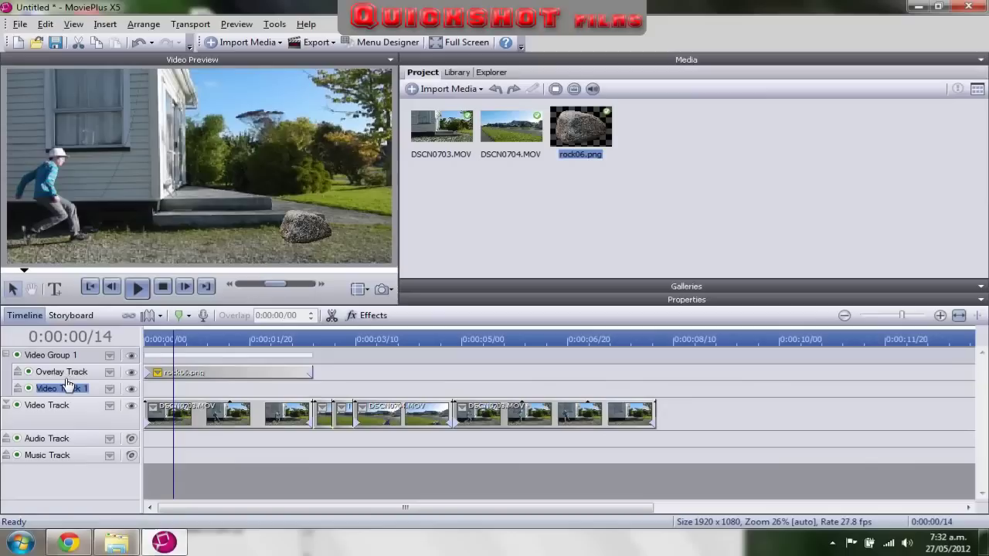
- Duplicate the rock06.png clip and place the copy on Video Track 1, aligned with the original at the timeline start
left_click(198, 375)
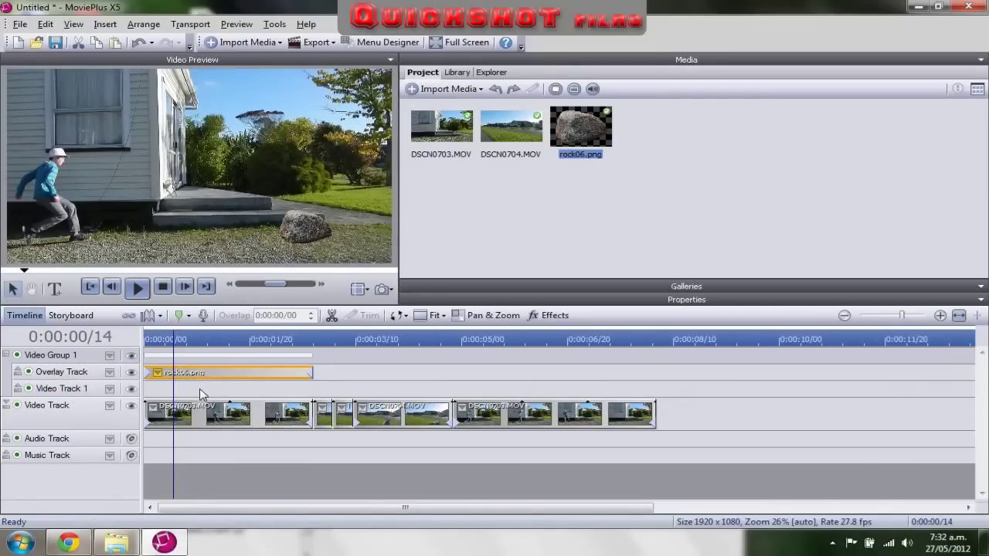
key("ctrl+v")
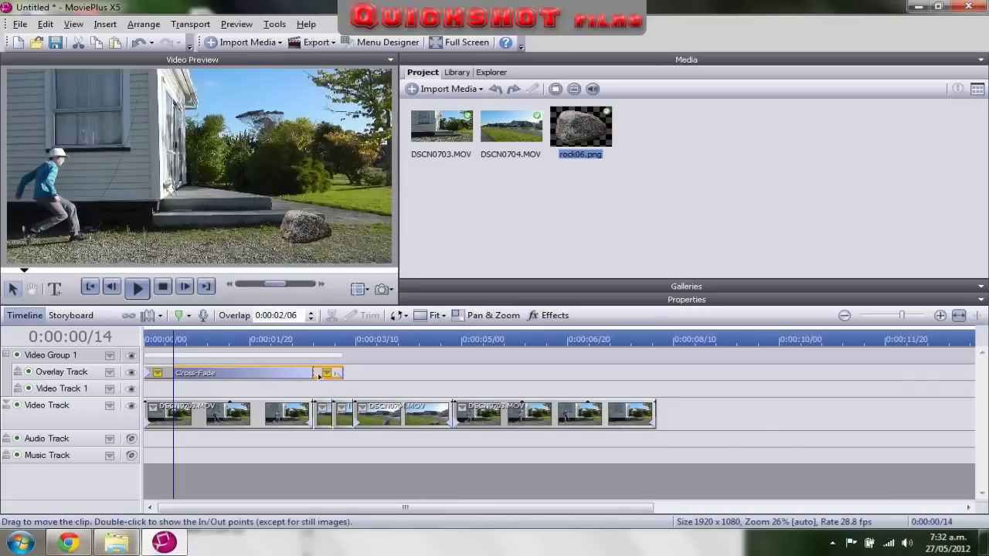
left_click_drag(319, 376, 280, 395)
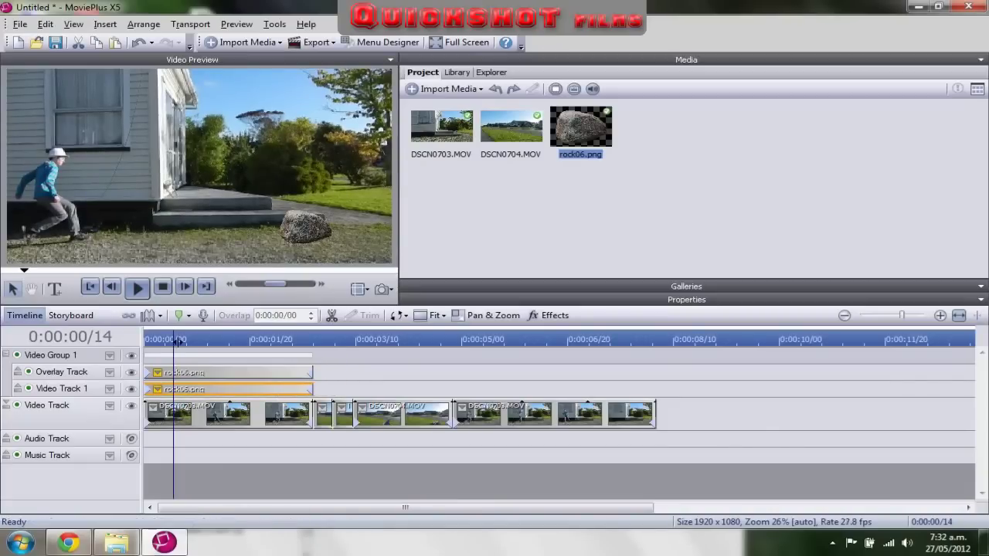
- Hide the Overlay Track and add a Brightness / Contrast effect with brightness at -100% to the rock copy on Video Track 1
left_click_drag(178, 340, 156, 365)
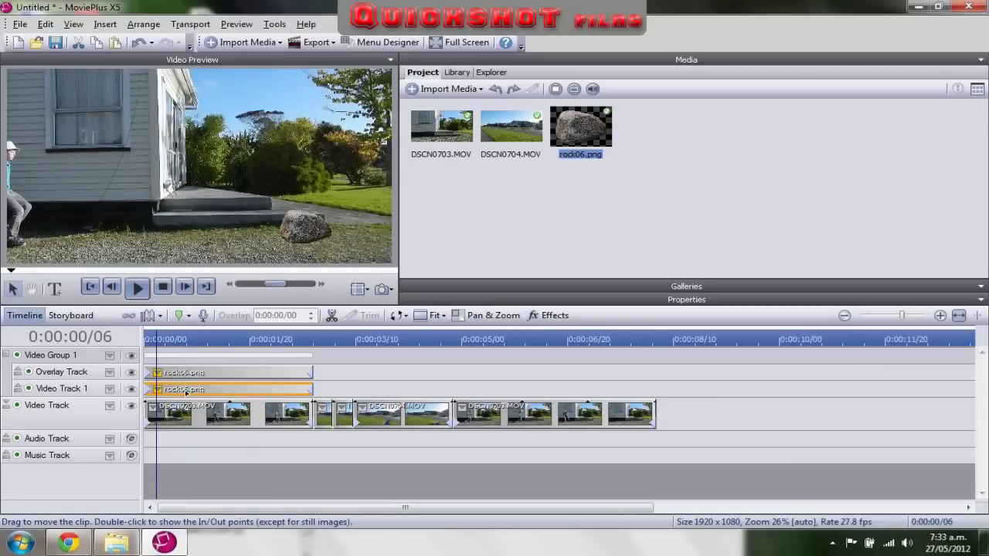
left_click(130, 371)
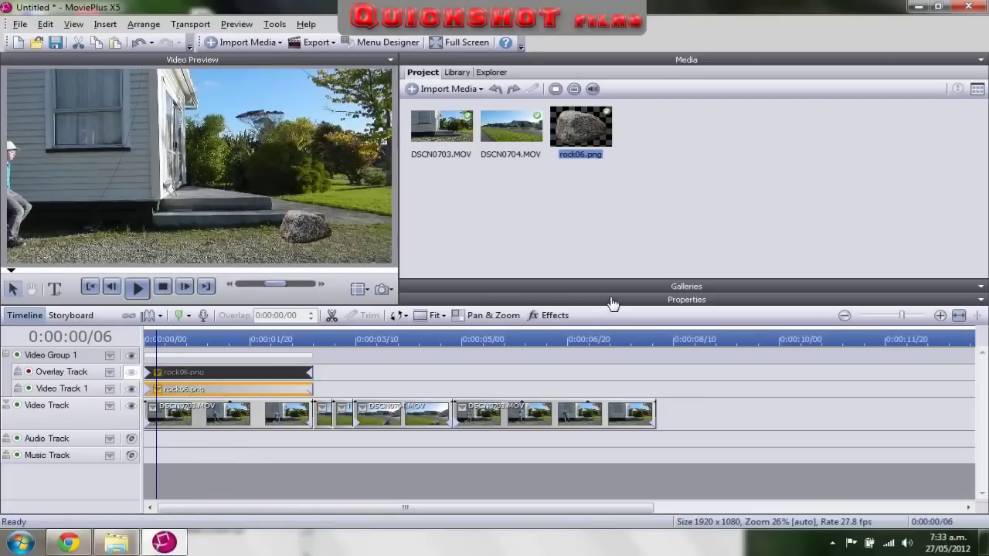
left_click(612, 300)
left_click(483, 100)
left_click(589, 143)
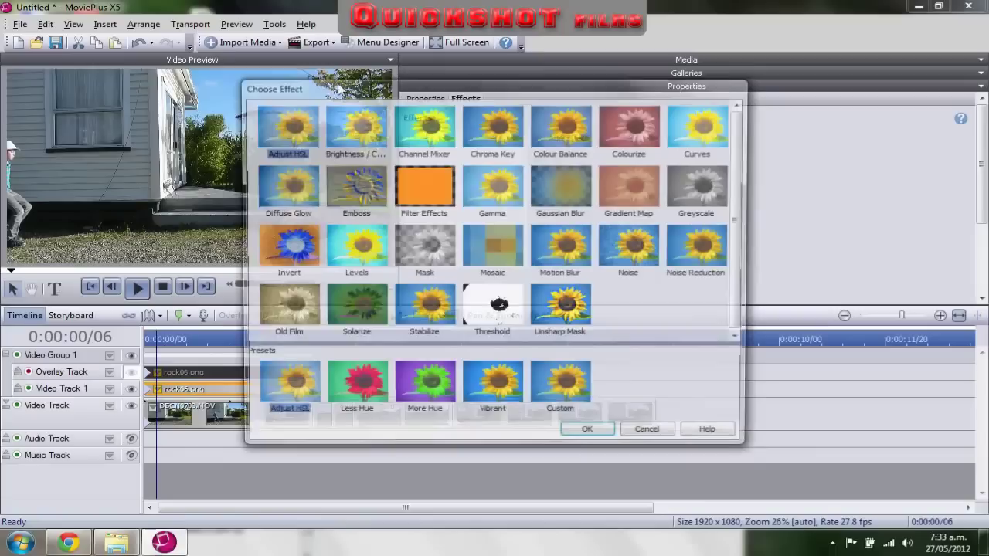
left_click(359, 125)
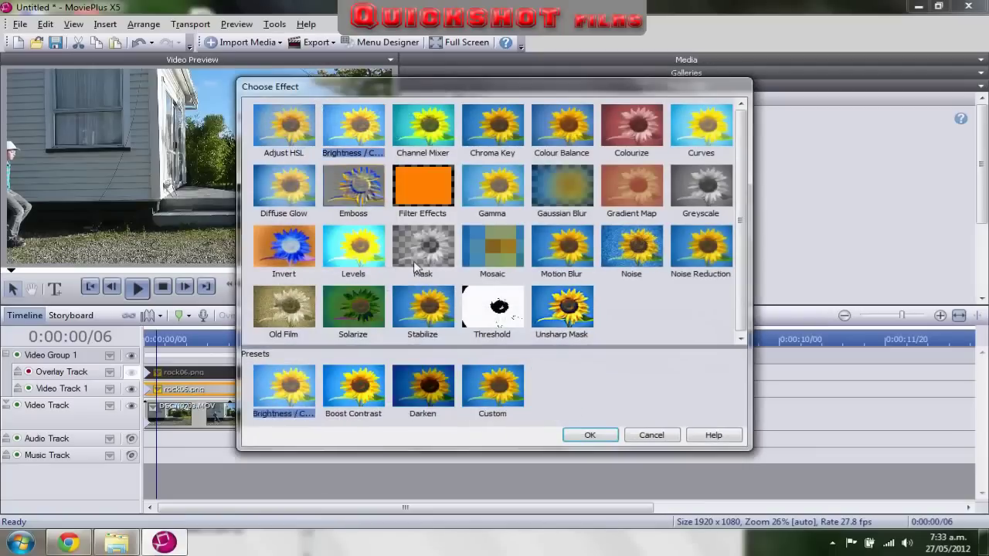
left_click(589, 435)
left_click(547, 247)
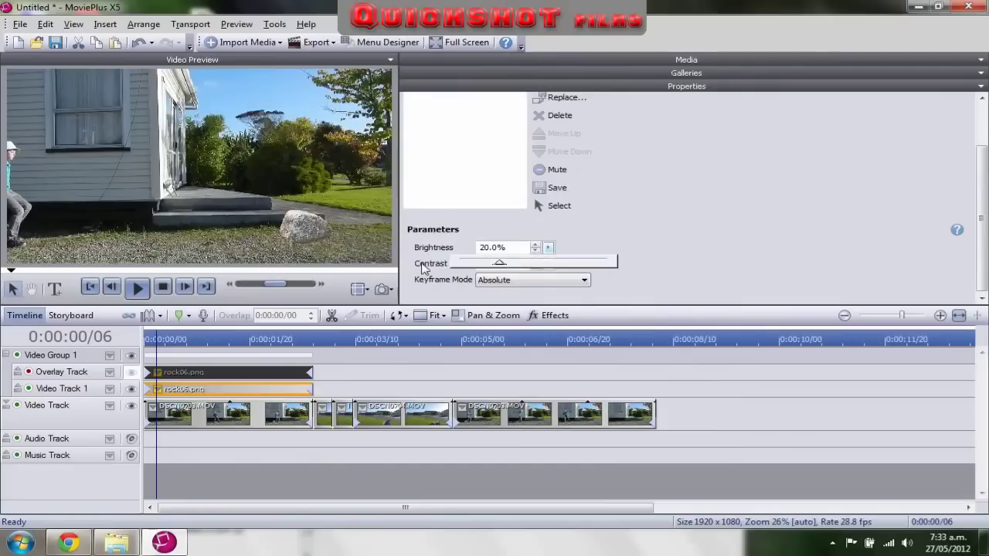
left_click_drag(424, 266, 425, 266)
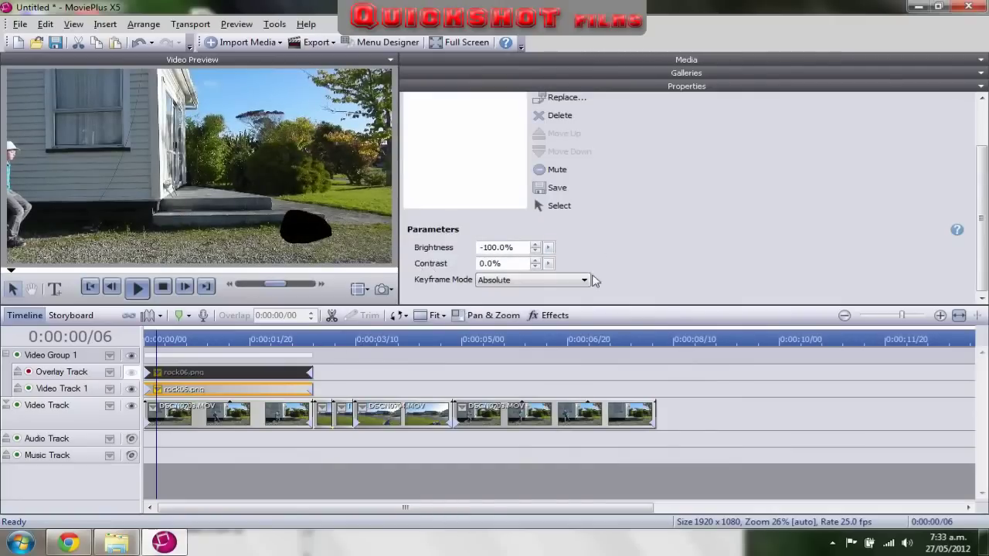
- Lower the opacity envelope of the blackened rock copy to 63.6% at 0:00:00/00
left_click(157, 390)
left_click(167, 406)
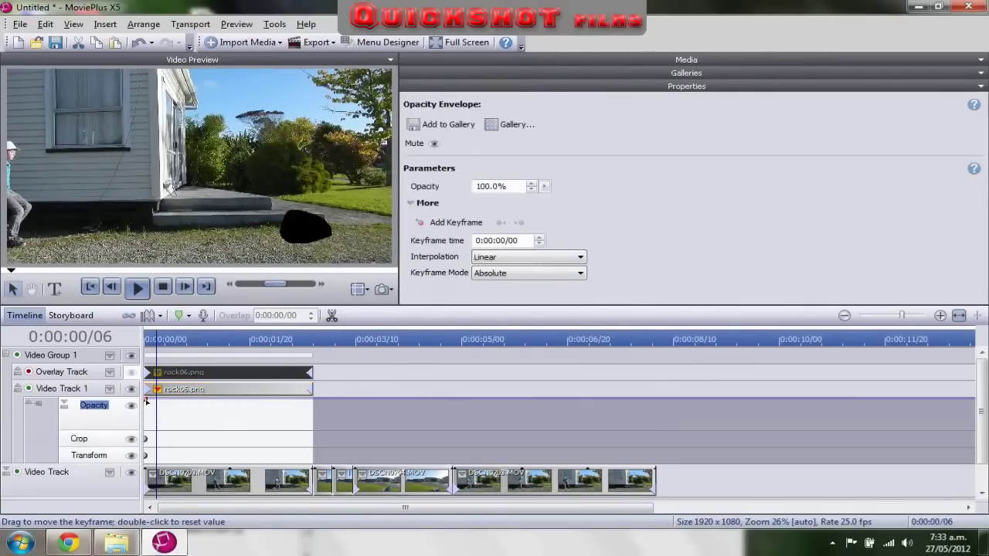
left_click(144, 402)
left_click_drag(145, 405, 146, 412)
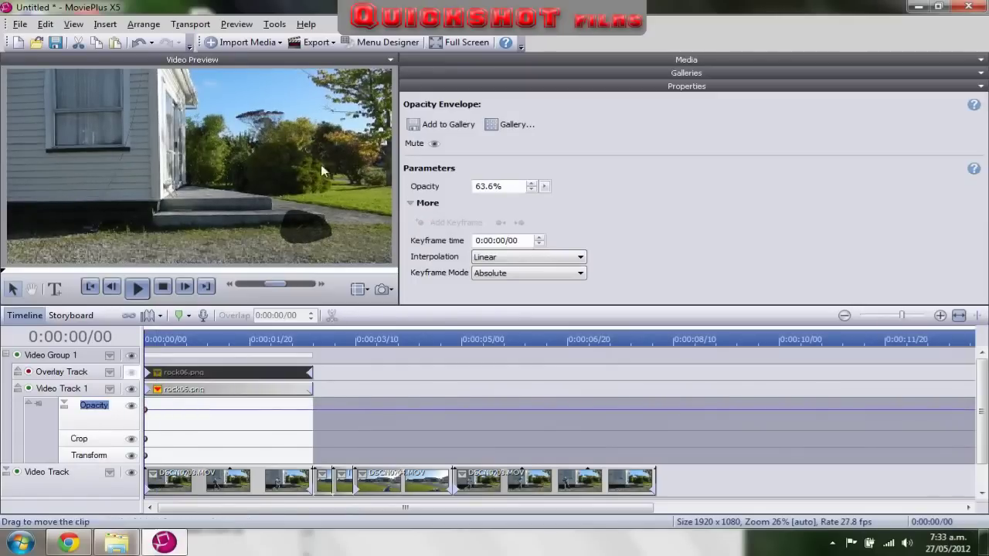
- Add a default Gaussian Blur effect to the rock06.png clip on Video Track 1
left_click(434, 61)
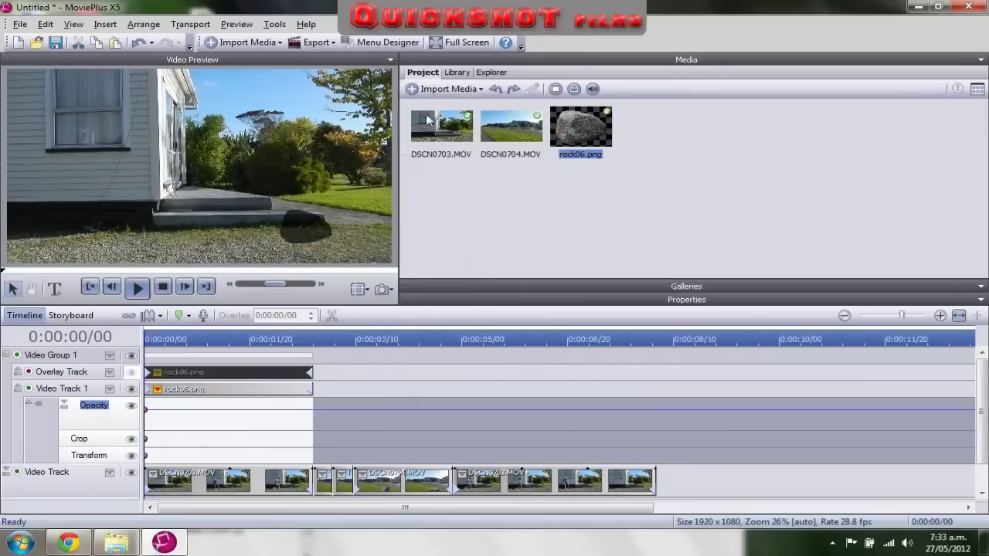
left_click(495, 301)
left_click(231, 390)
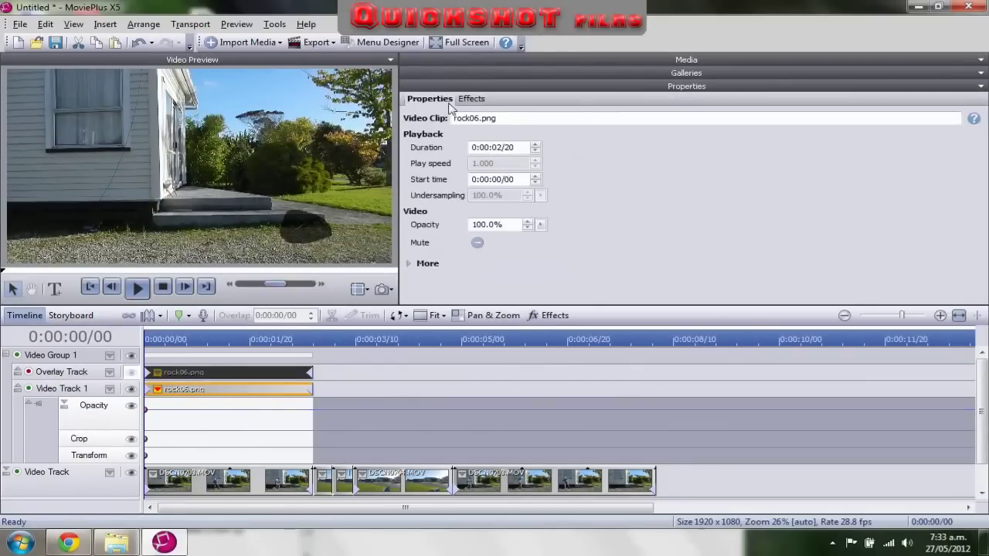
left_click(467, 98)
left_click(572, 139)
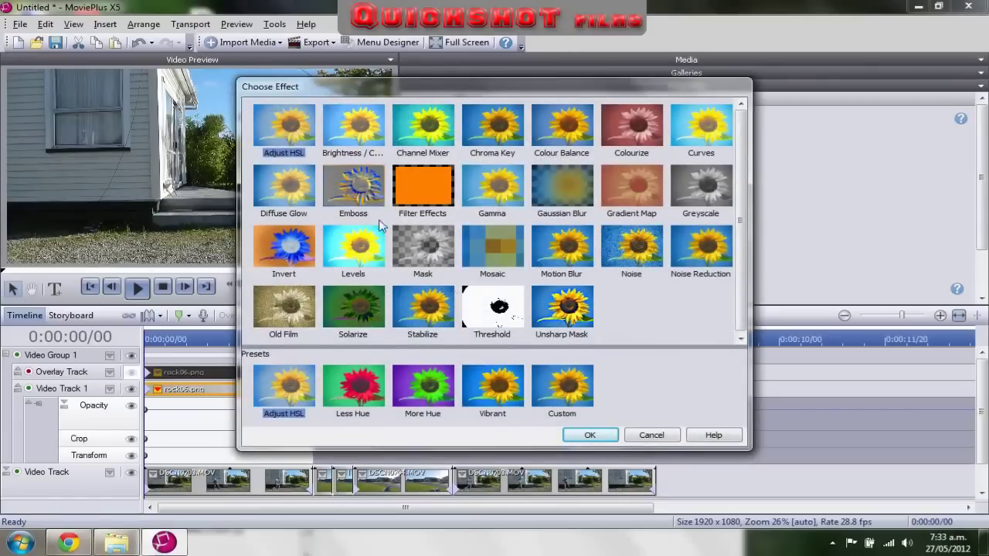
left_click(419, 199)
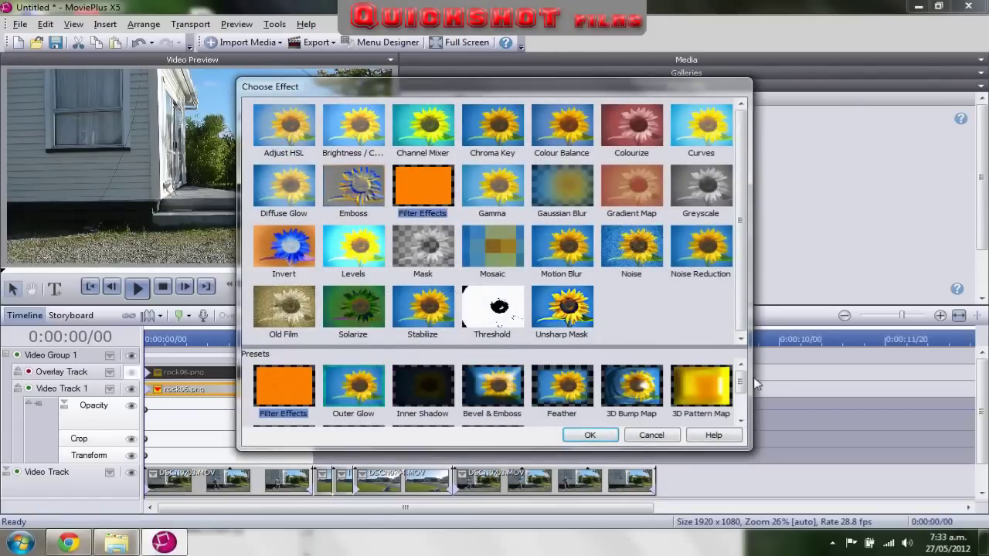
left_click(583, 206)
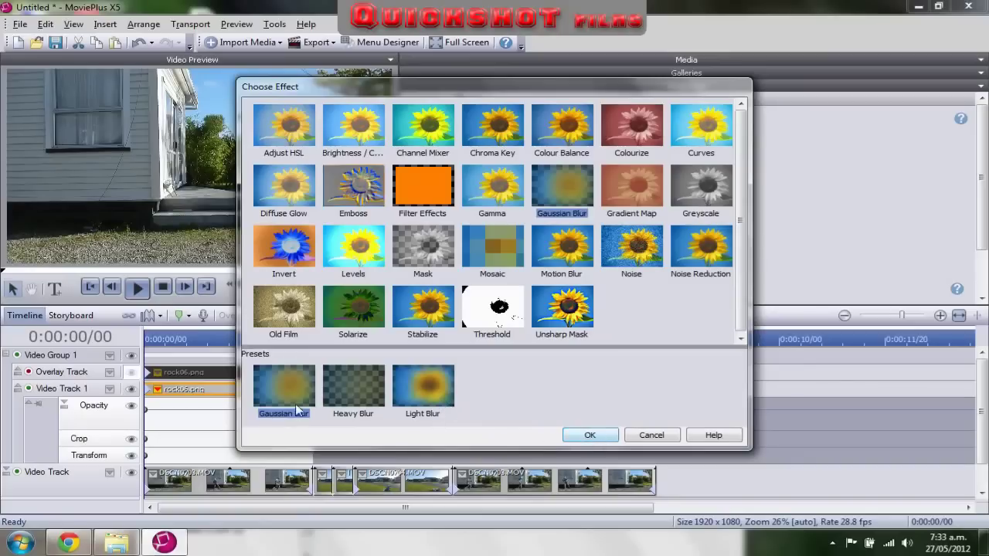
left_click(590, 435)
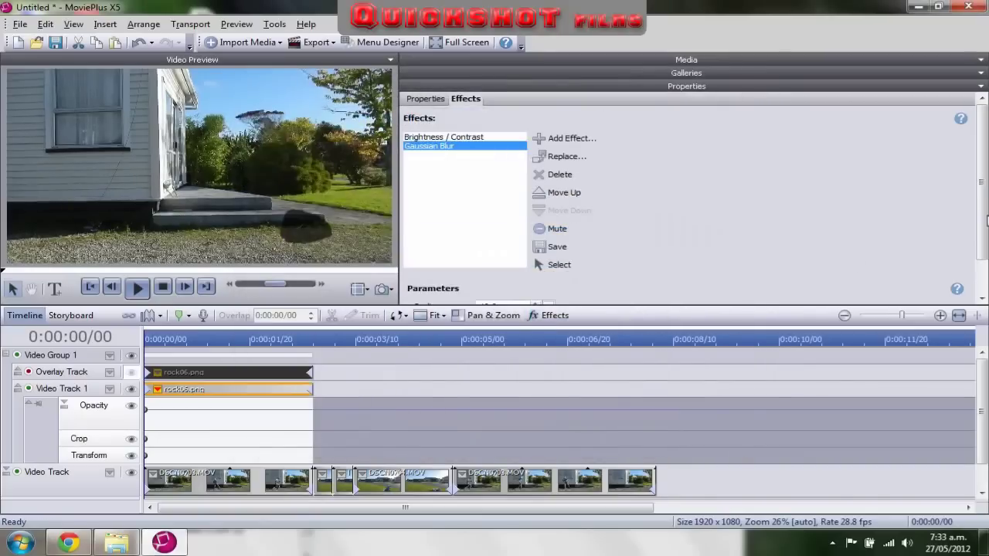
- Set the shadow clip's Gaussian Blur radius to 42.5, judging it against the footage at 0:00:00/18
mouse_move(193, 335)
left_mouse_down()
mouse_move(167, 340)
mouse_move(180, 343)
left_mouse_up()
scroll(773, 258, "down", 2)
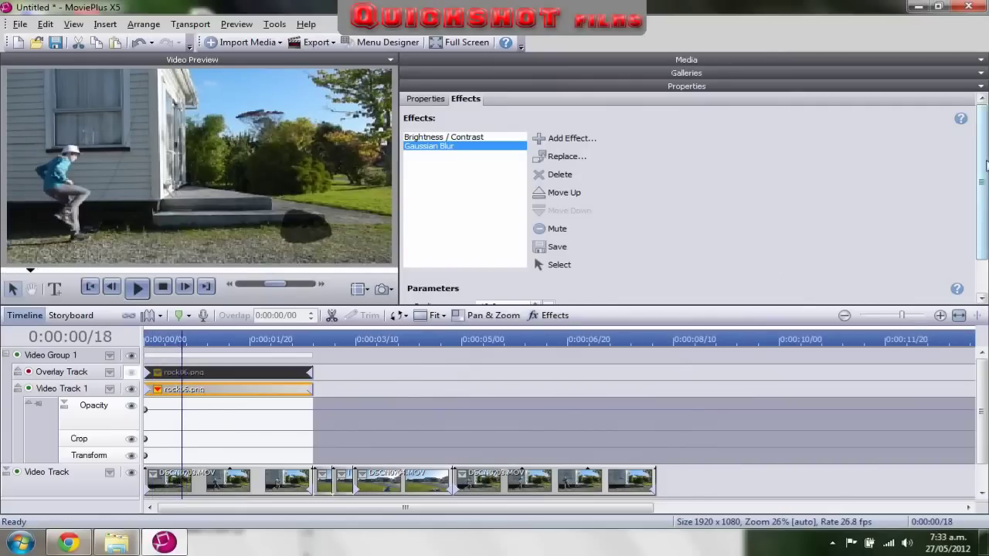
left_click_drag(552, 263, 761, 320)
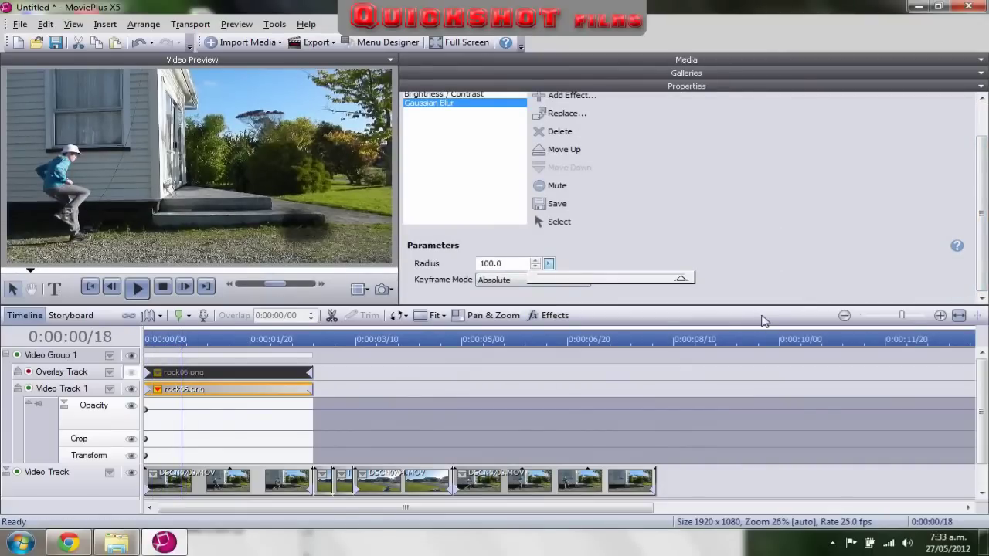
left_click_drag(669, 317, 603, 312)
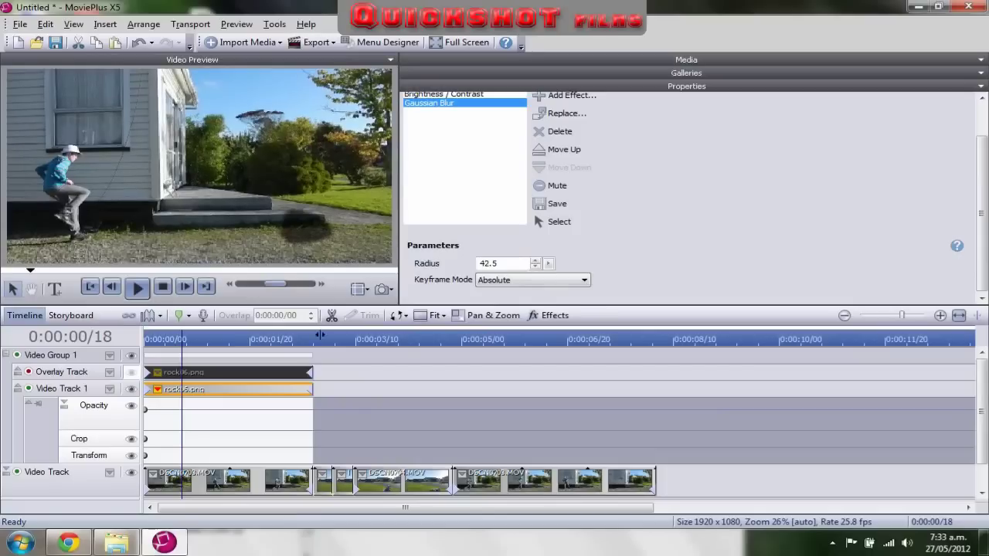
- Shift the shadow slightly down and left to X position 26.58% and Y position 34.17%, and show the Overlay Track again
left_click(146, 456)
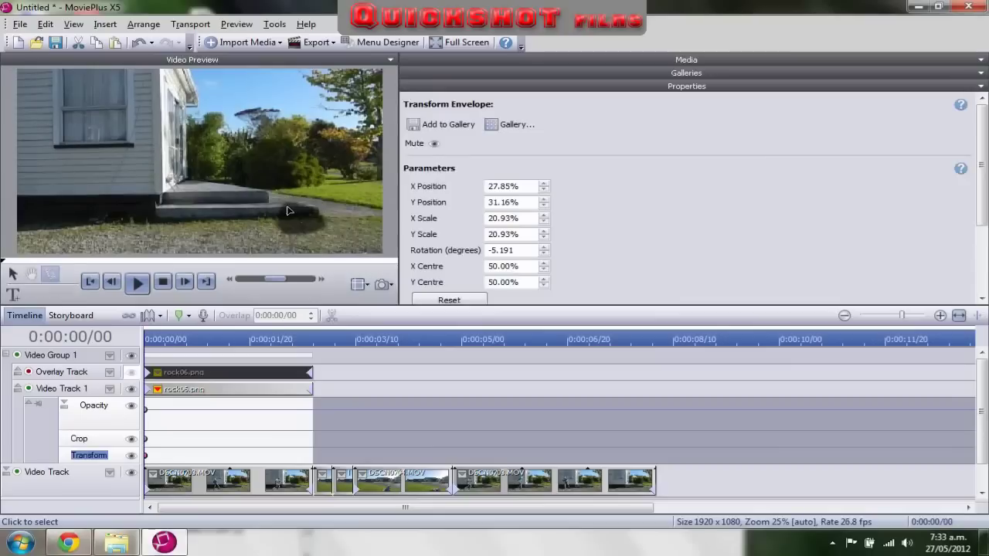
left_click_drag(288, 226, 283, 232)
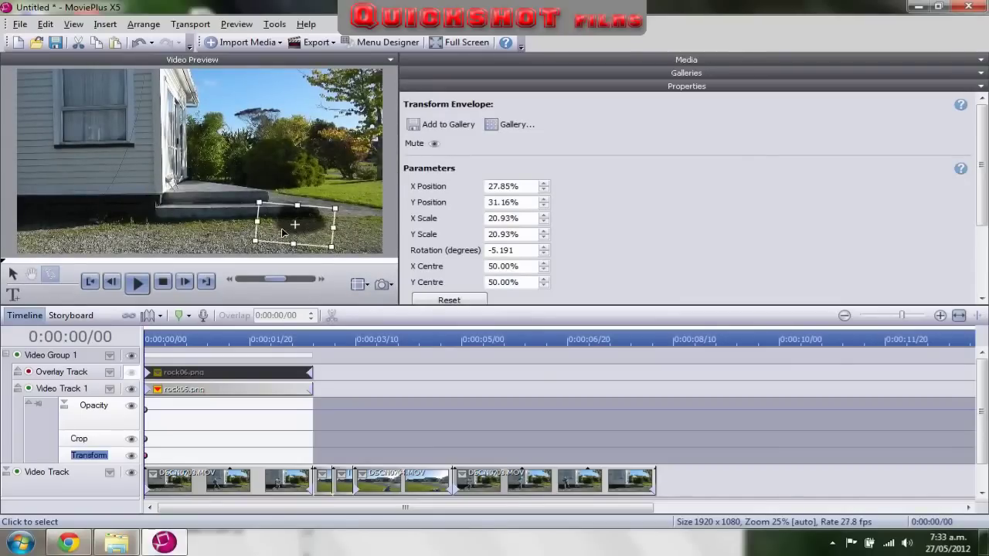
left_click(131, 371)
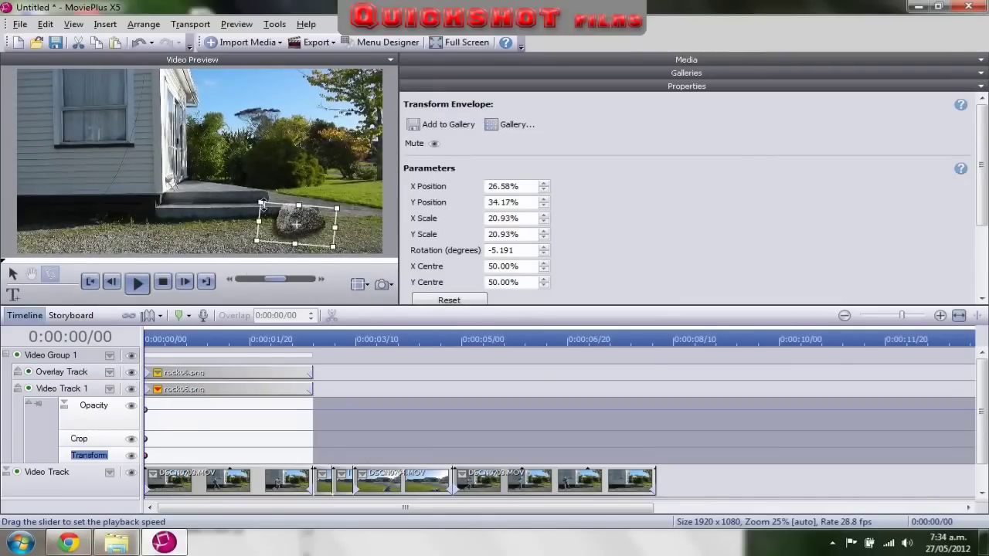
- Distort the corners of the shadow's transform so it flattens onto the gravel beneath the rock
left_click_drag(261, 204, 255, 216)
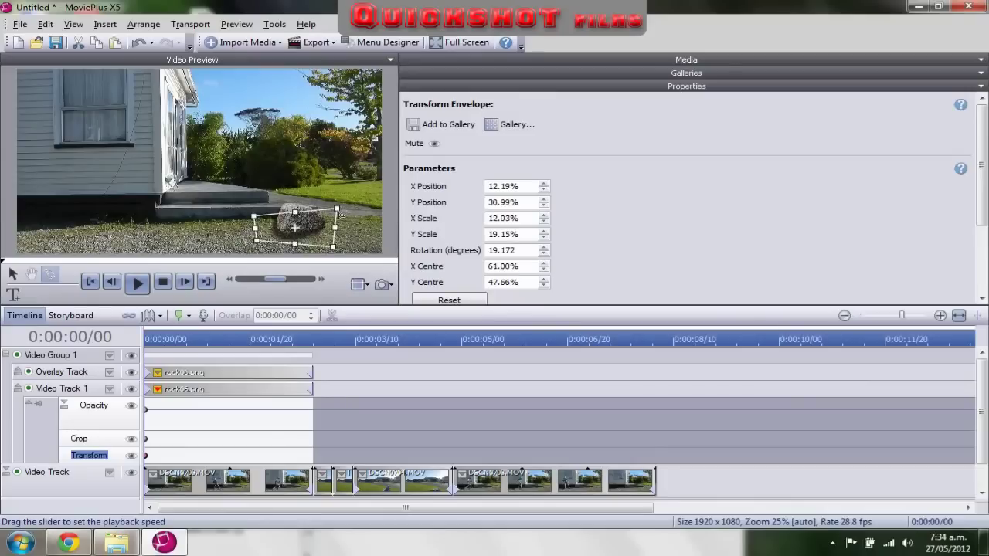
left_click_drag(336, 209, 254, 227)
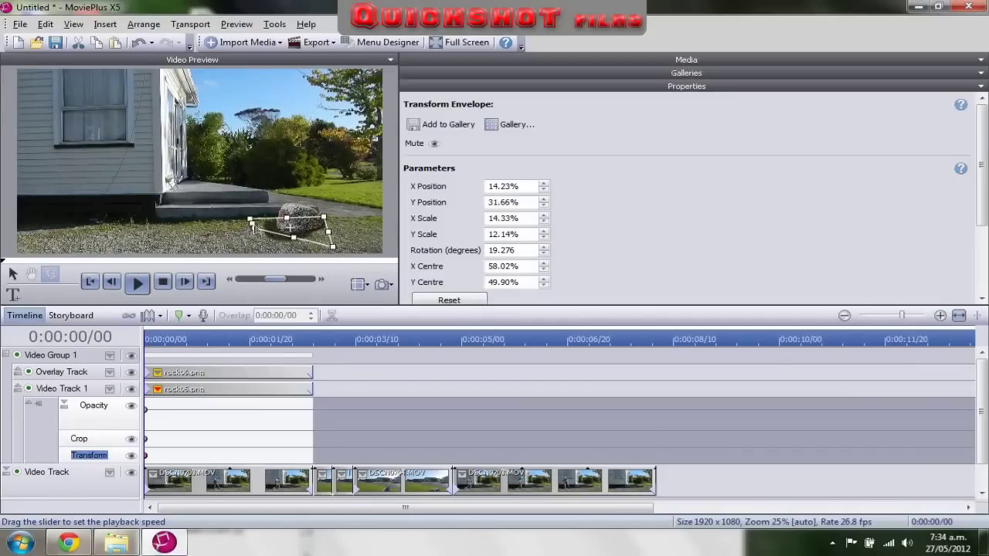
left_click_drag(333, 247, 334, 230)
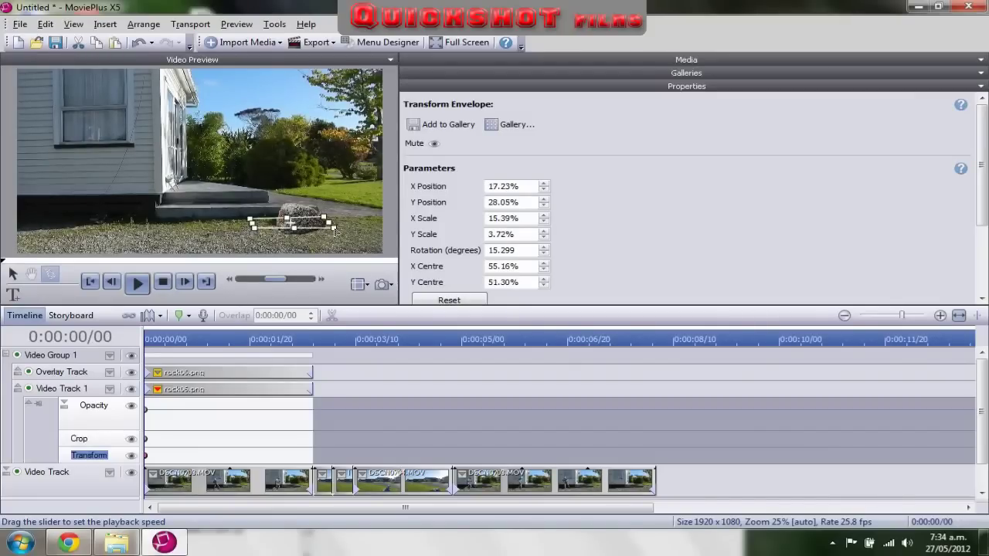
left_click_drag(276, 234, 282, 245)
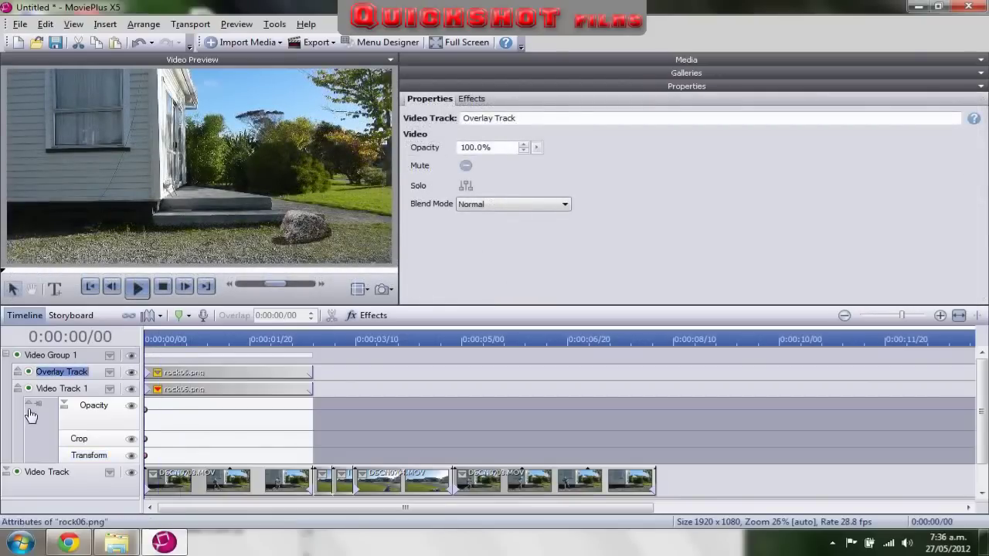
- Collapse the shadow clip's envelopes and preview the rock and its shadow from the start of the timeline
left_click(29, 410)
left_click_drag(174, 340, 145, 352)
left_click(139, 291)
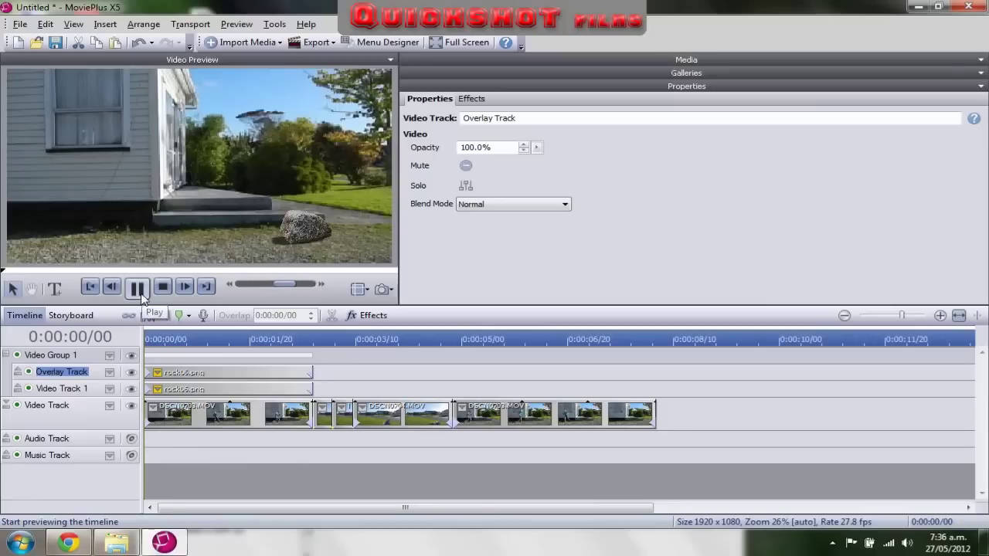
- Preview the rock and shadow composite from the start of the timeline, with Video Group 1 collapsed
left_click(141, 294)
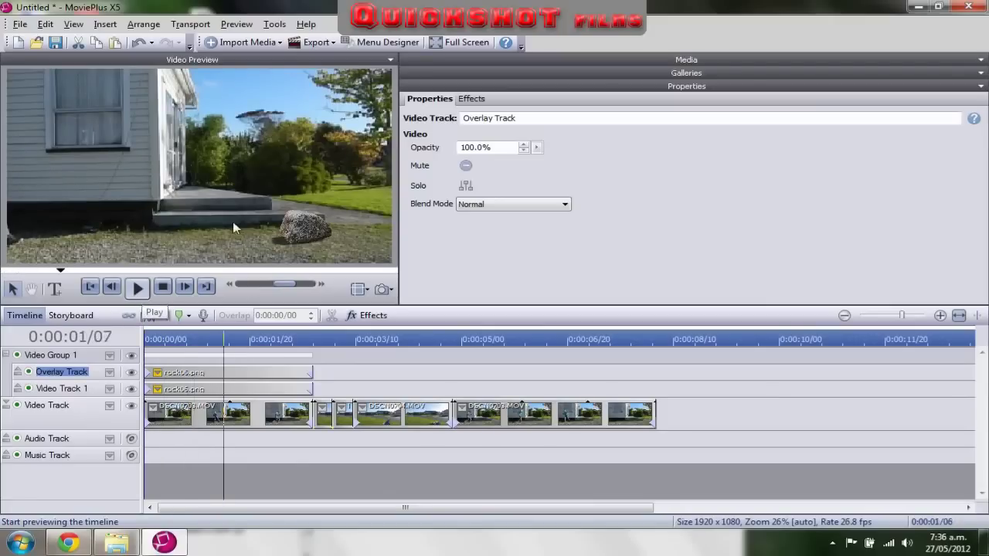
left_click(139, 292)
left_click_drag(267, 339, 124, 353)
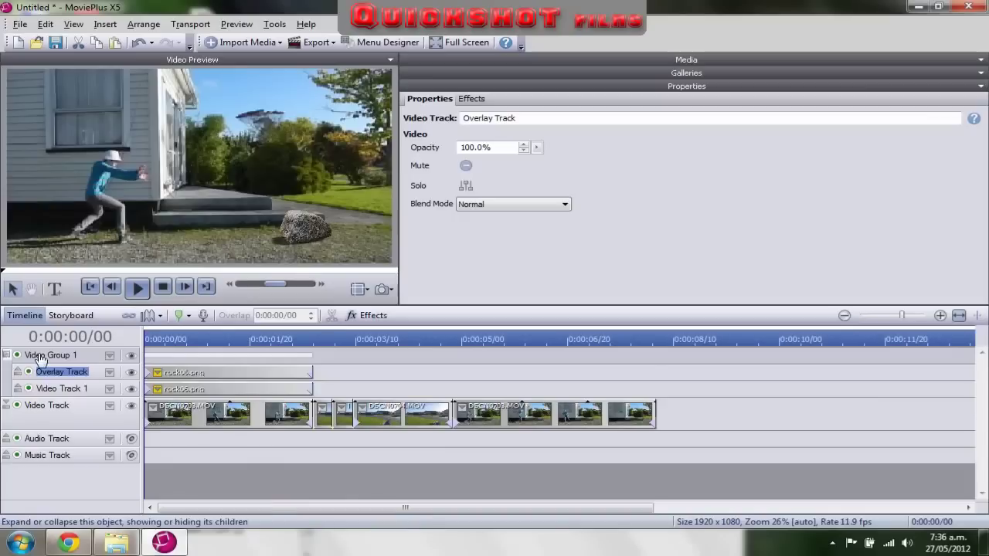
left_click(6, 355)
left_click(137, 287)
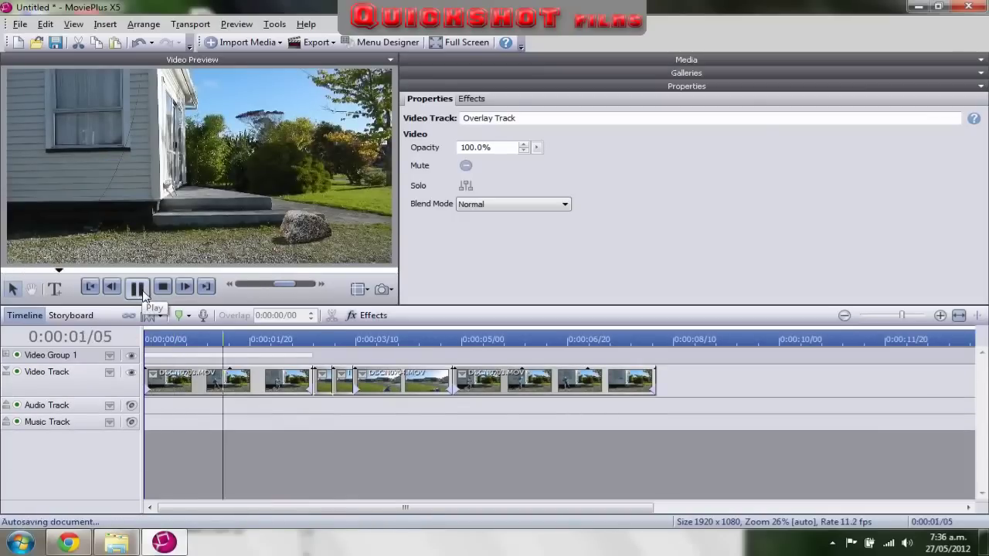
left_click(138, 287)
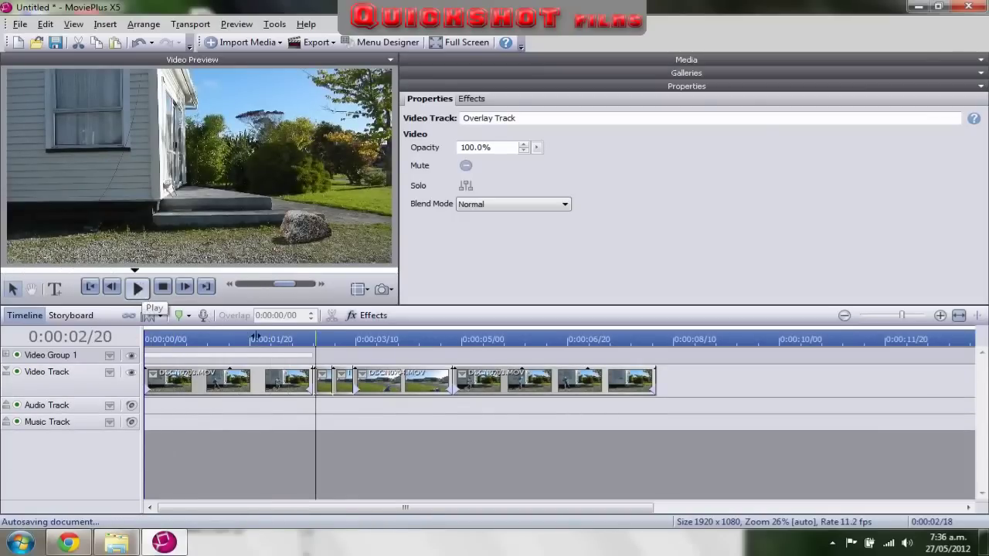
- Go through the footage frame by frame and place the playhead at 0:00:01/03, where the actor begins the bending move
left_click(249, 338)
left_click_drag(249, 338, 242, 340)
key("Right")
key("Right")
key("Right")
key("Right")
key("Left")
key("Left")
key("Left")
key("Left")
key("Left")
key("Left")
key("Left")
key("Left")
key("Left")
key("Left")
key("Left")
key("Left")
key("Left")
key("Left")
key("Left")
key("Left")
key("Left")
key("Left")
key("Left")
key("Left")
key("Left")
key("Left")
key("Left")
key("Left")
key("Left")
key("Left")
key("Right")
key("Right")
key("Right")
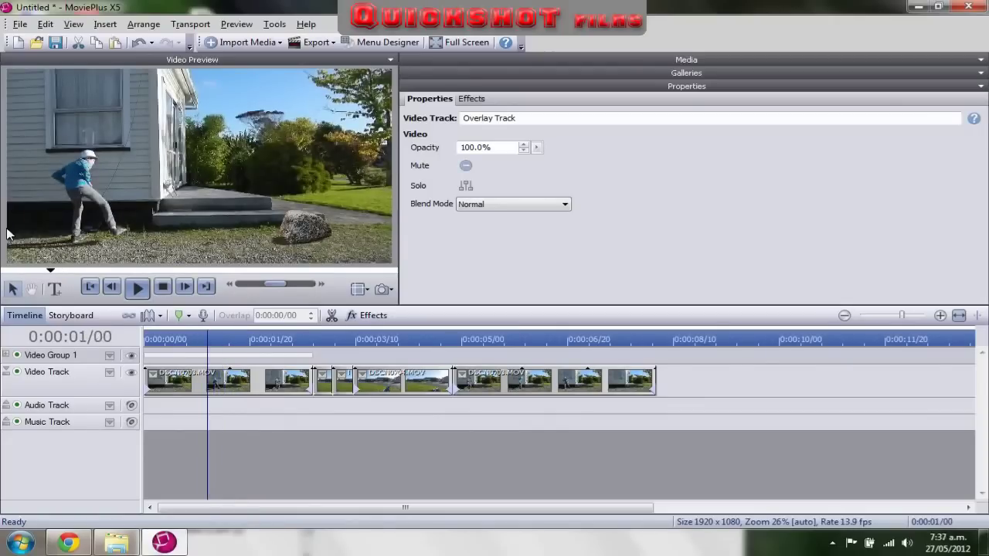
key("Right")
key("Right")
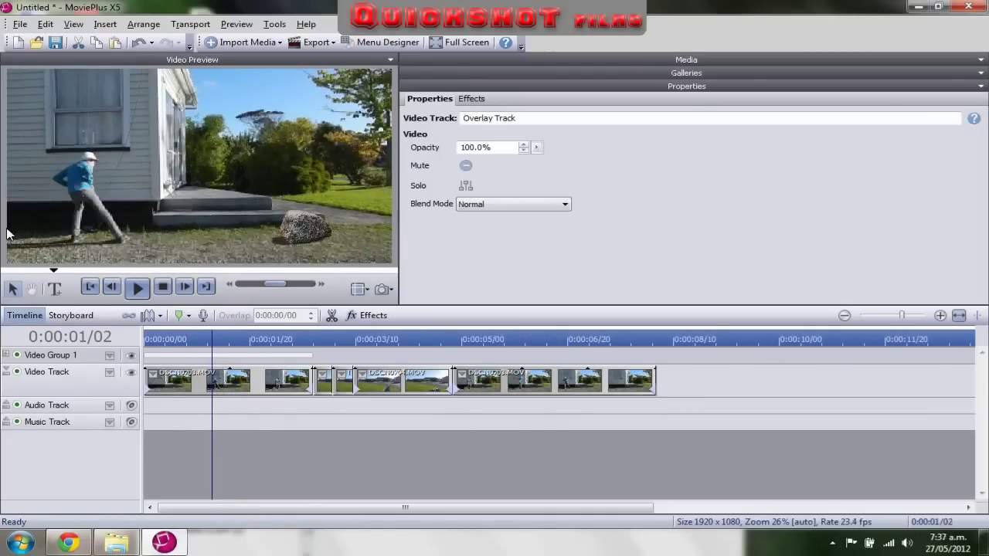
key("Right")
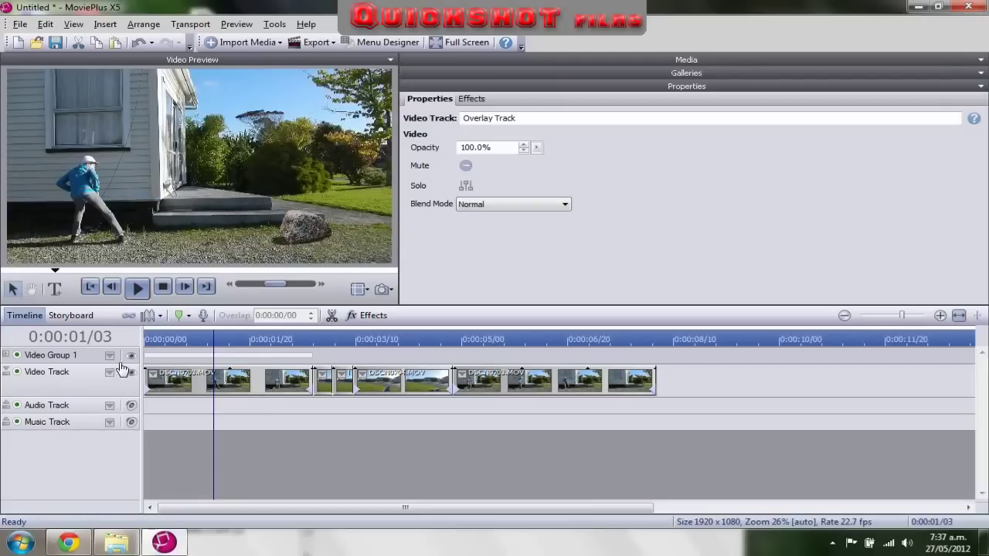
- Expand Video Group 1 and add a transform keyframe to the Overlay Track's rock clip at 0:00:01/03
left_click(6, 355)
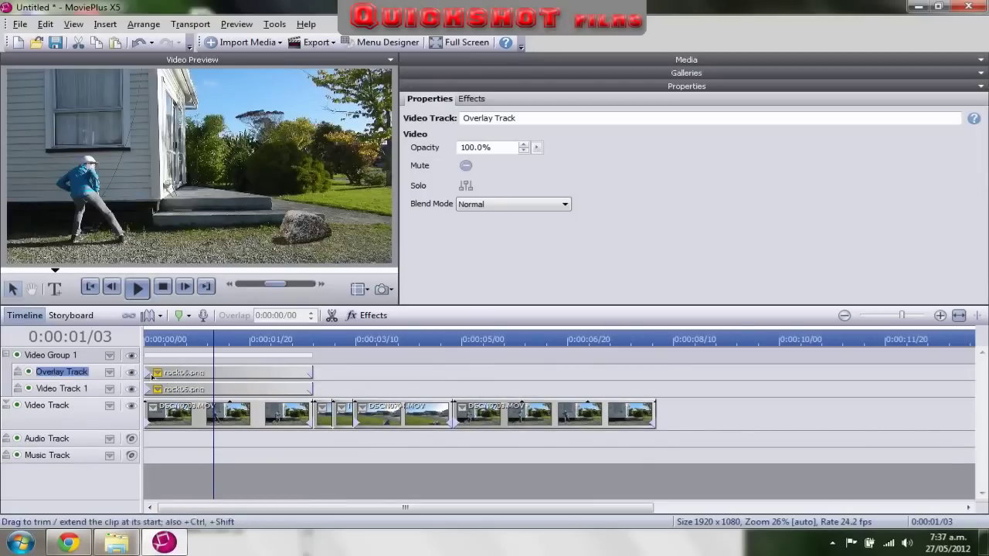
left_click(157, 373)
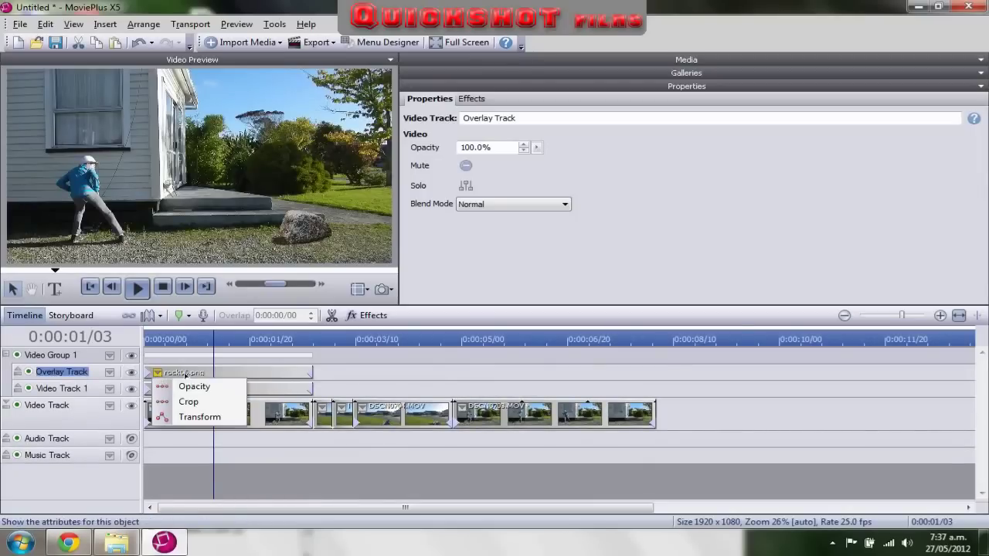
left_click(195, 416)
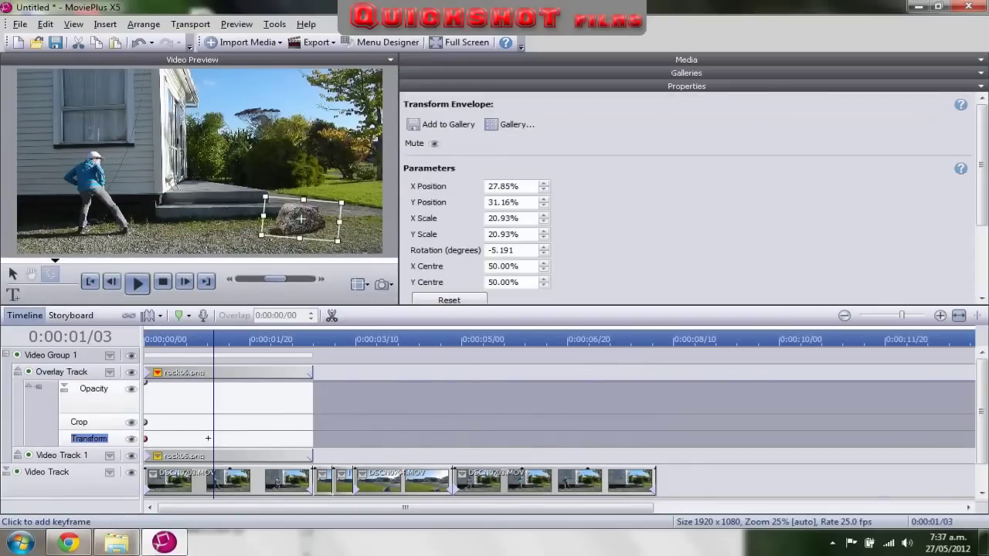
left_click(212, 439)
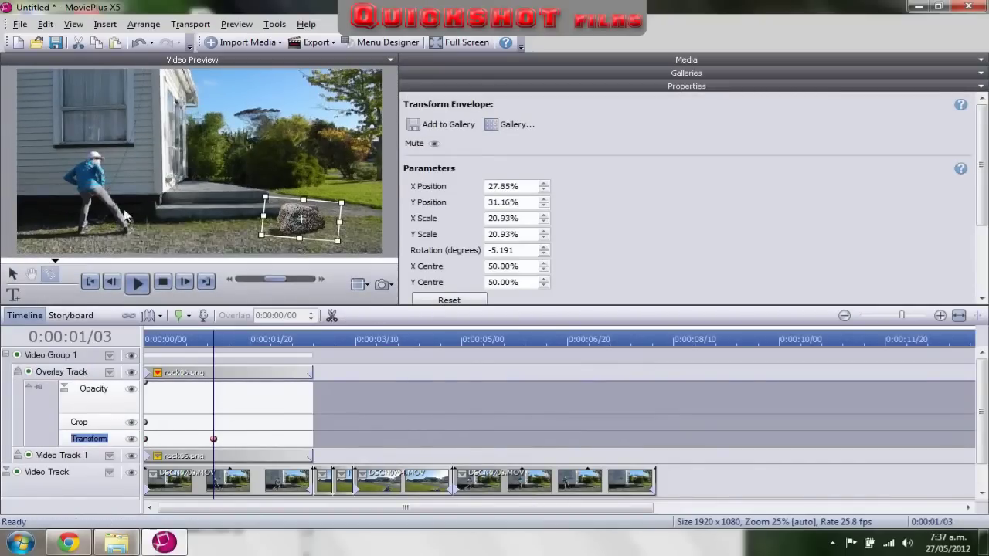
- Add a rock transform keyframe at 0:00:01/11 and raise the rock to X position 27.42% and Y position 7.48%
left_click(231, 439)
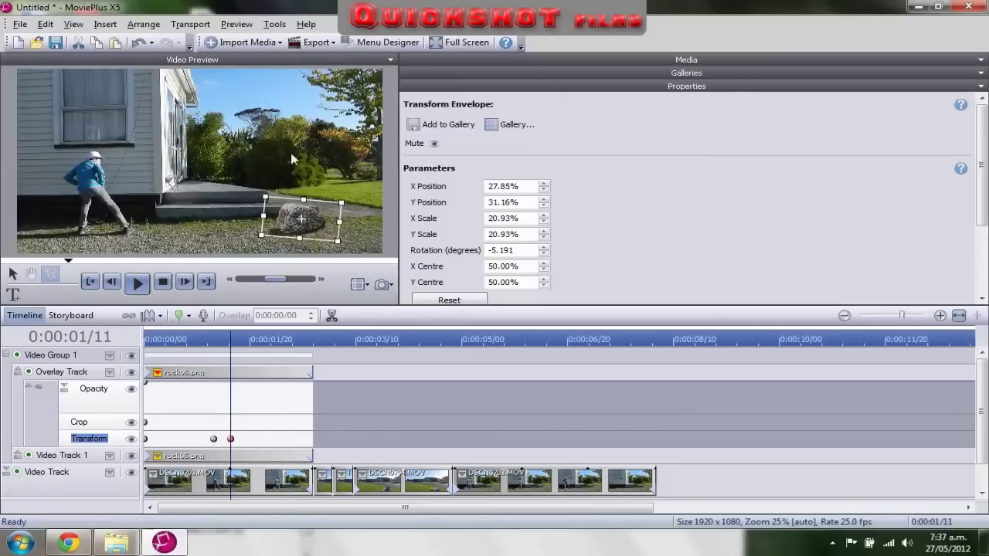
left_click_drag(313, 223, 314, 205)
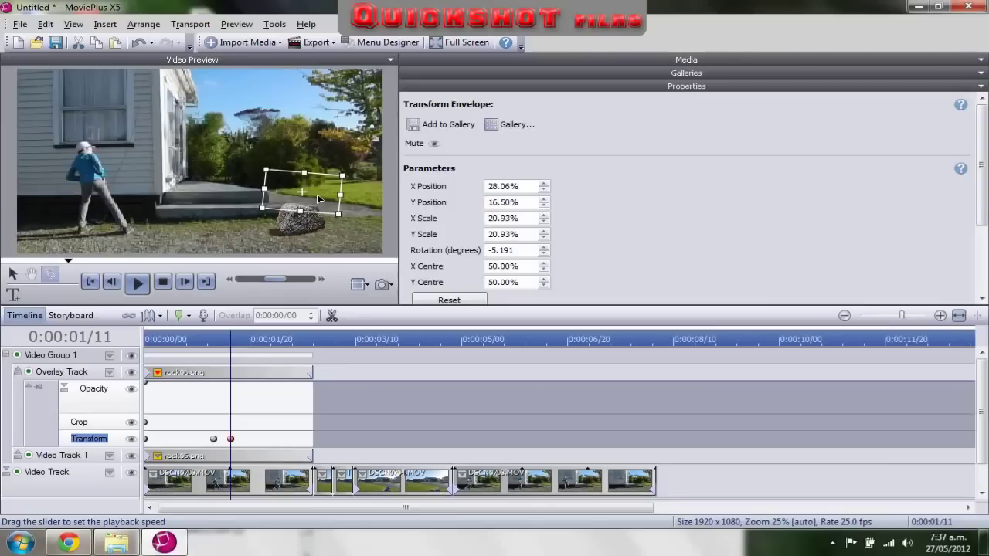
left_click_drag(317, 194, 317, 185)
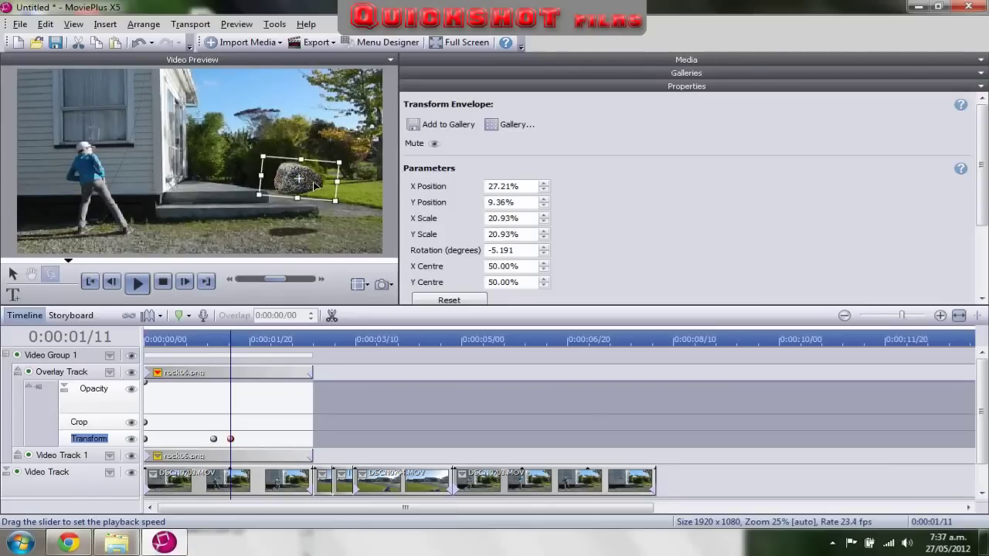
left_click_drag(315, 184, 315, 181)
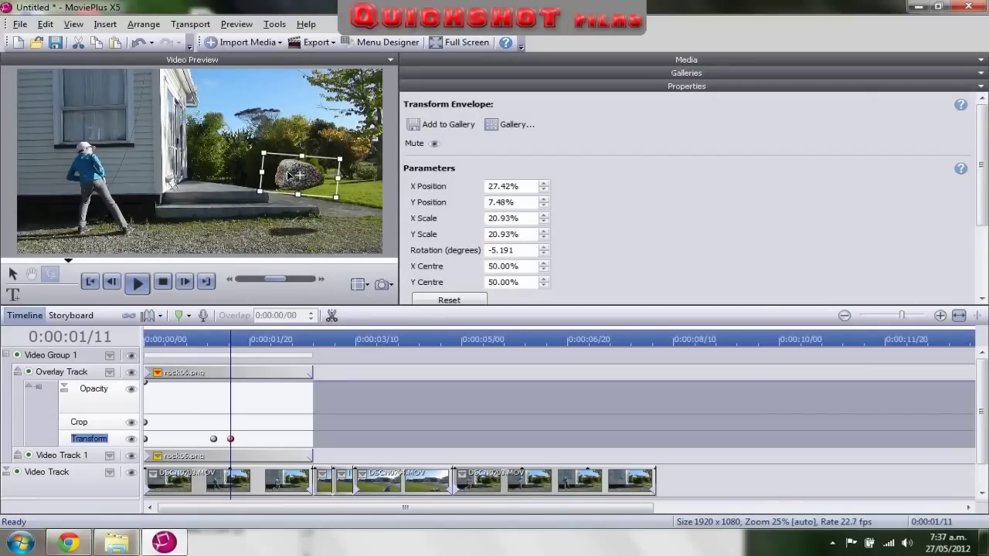
- Open the shadow clip's envelopes and add a transform keyframe at 0:00:01/11
left_click(157, 456)
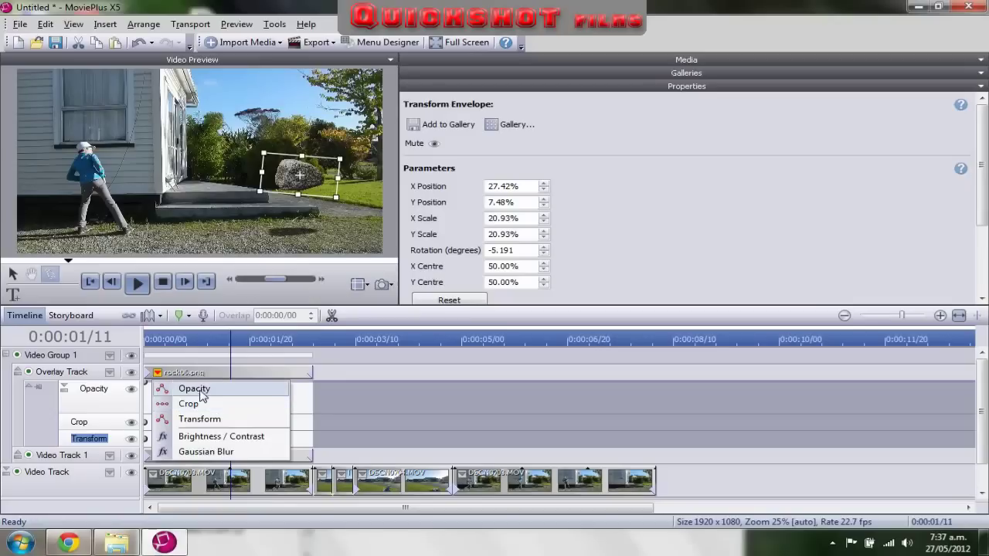
left_click(198, 389)
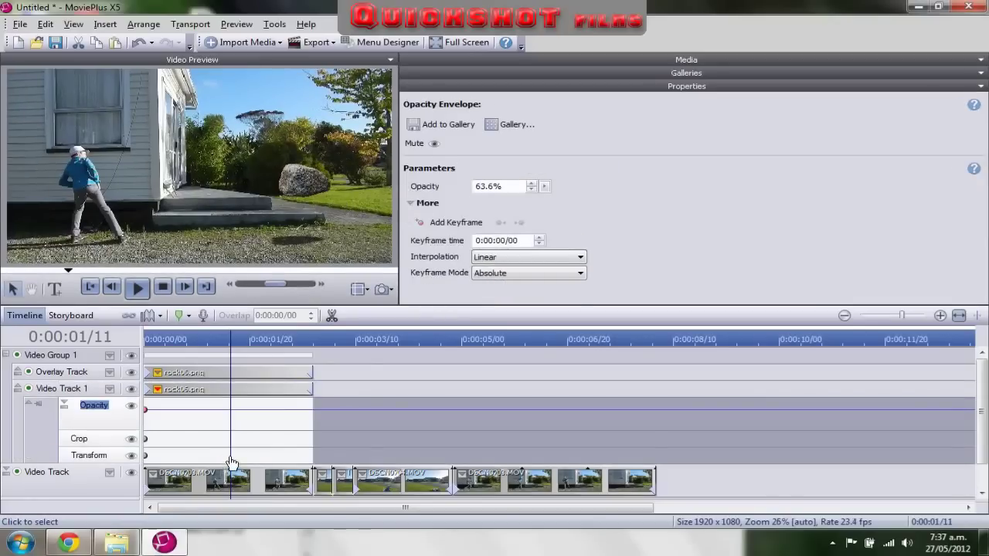
left_click(230, 455)
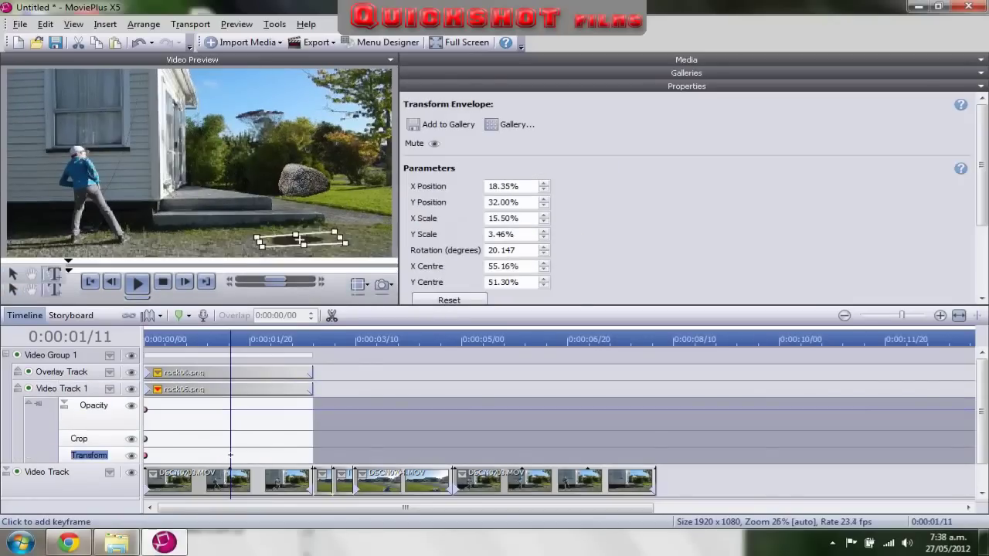
- Find the rock's first lift keyframe at 0:00:01/03 and add a matching transform keyframe to the shadow clip there
left_click(157, 389)
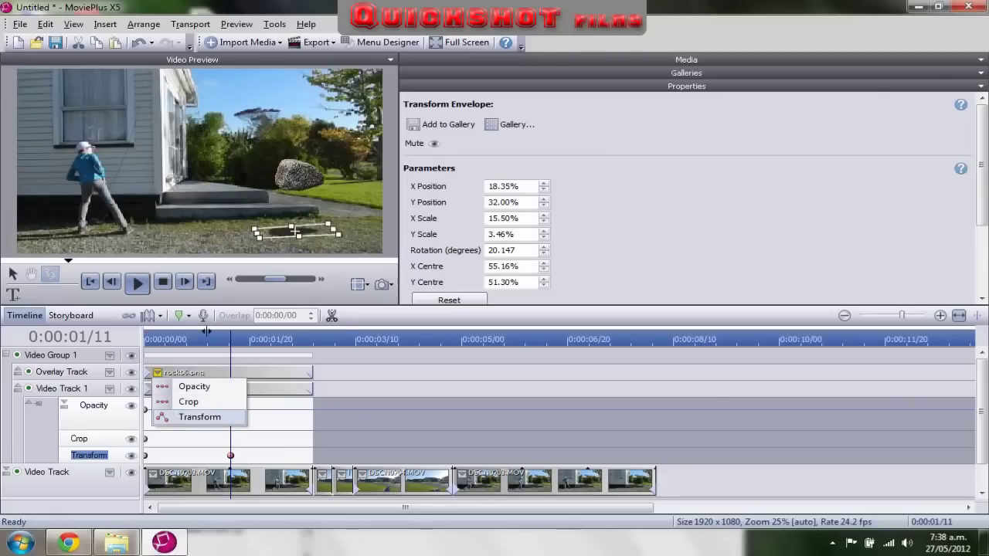
left_click(199, 417)
left_click_drag(216, 340, 213, 343)
key("Right")
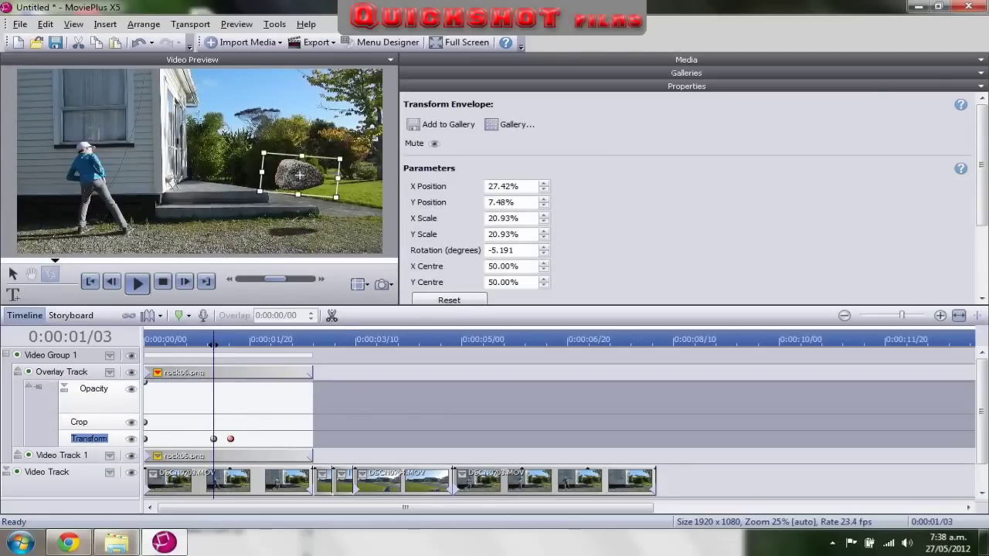
left_click(158, 455)
left_click(189, 389)
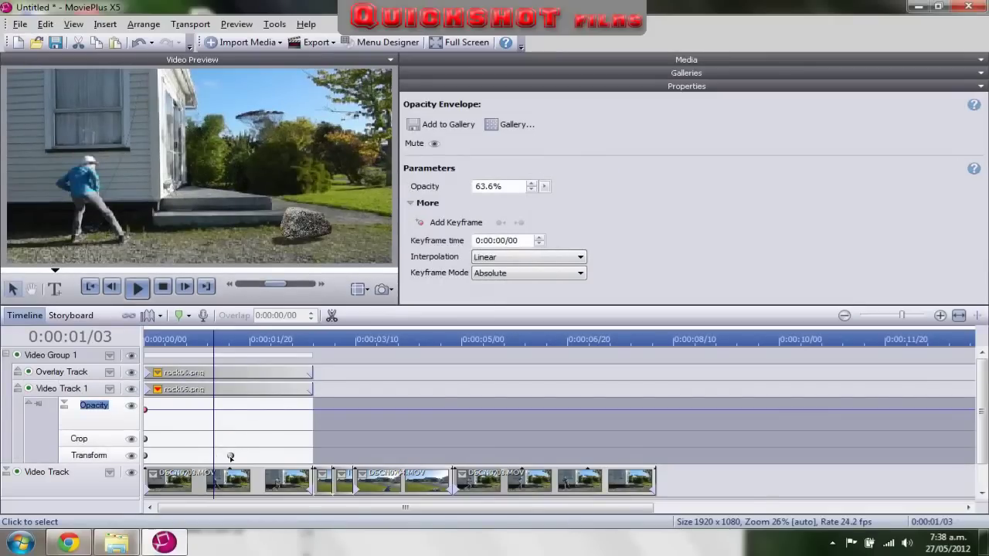
left_click(229, 456)
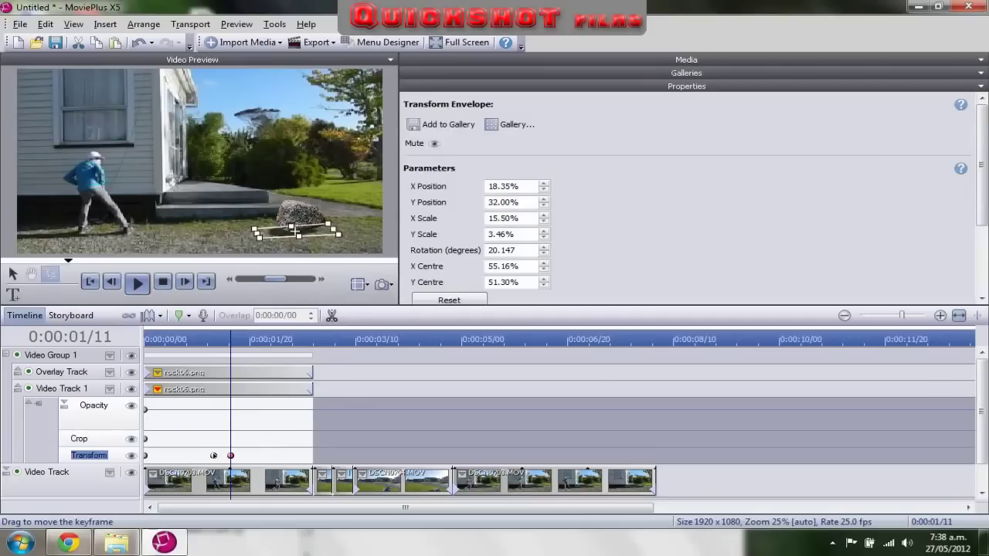
- Add shadow opacity keyframes at 0:00:01/03 and 0:00:01/11, lowering the opacity at 0:00:01/11 to 18.2%
left_click(234, 418)
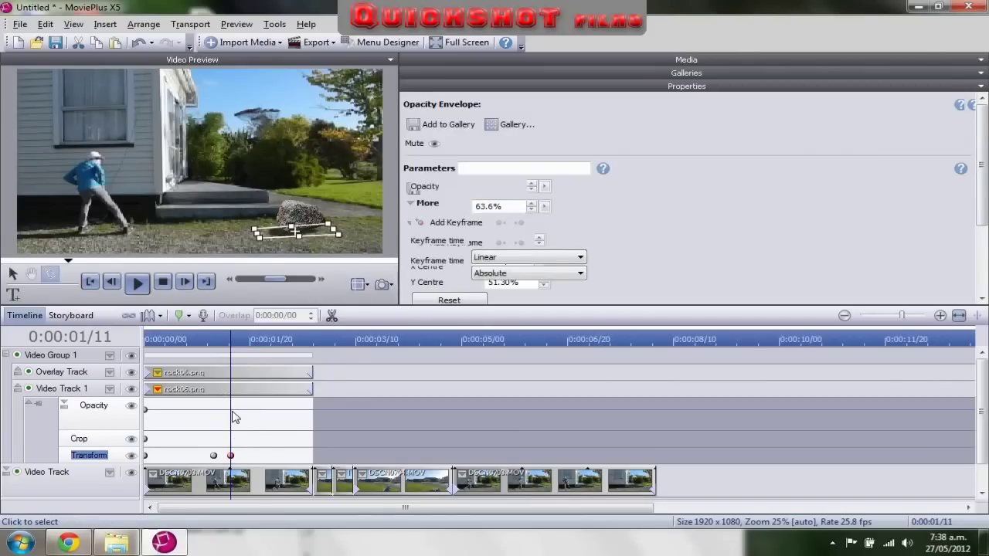
left_click(230, 410)
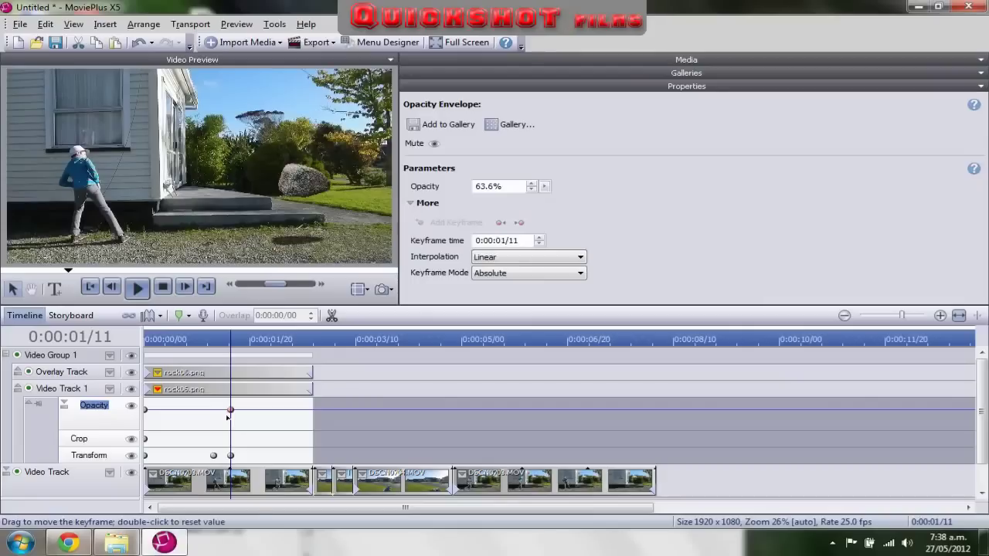
left_click(212, 408)
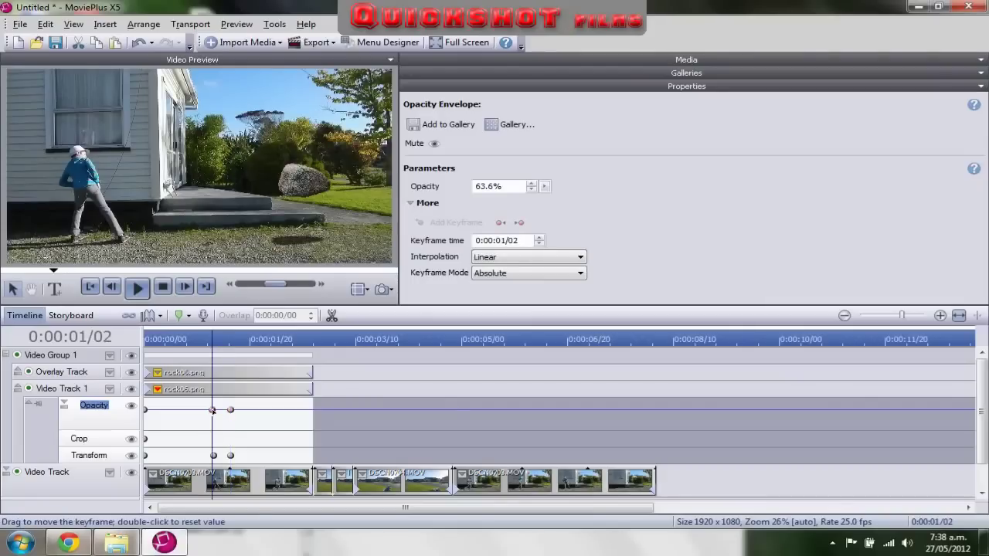
left_click_drag(215, 412, 216, 411)
left_click(214, 420)
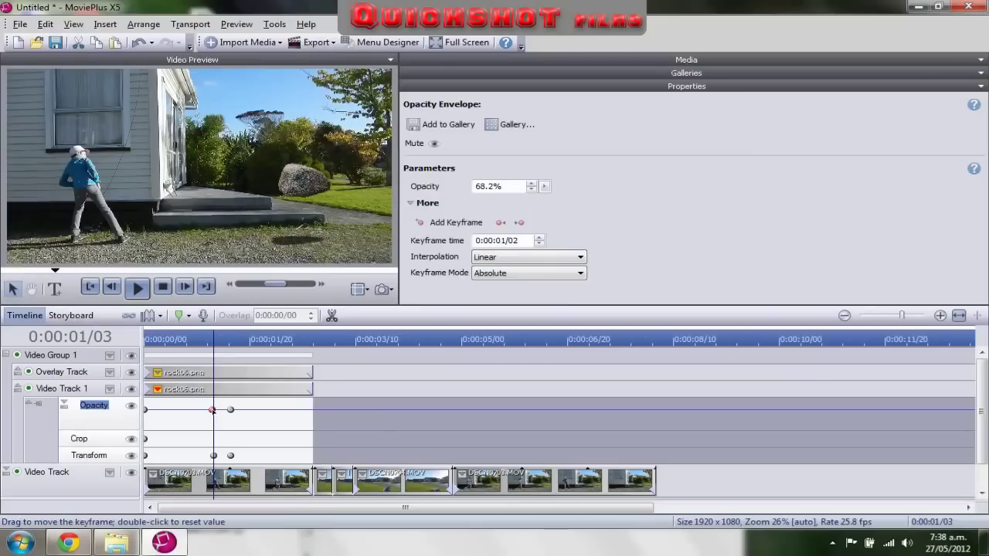
left_click(213, 410)
mouse_move(217, 412)
left_mouse_down()
mouse_move(232, 411)
mouse_move(230, 424)
left_mouse_up()
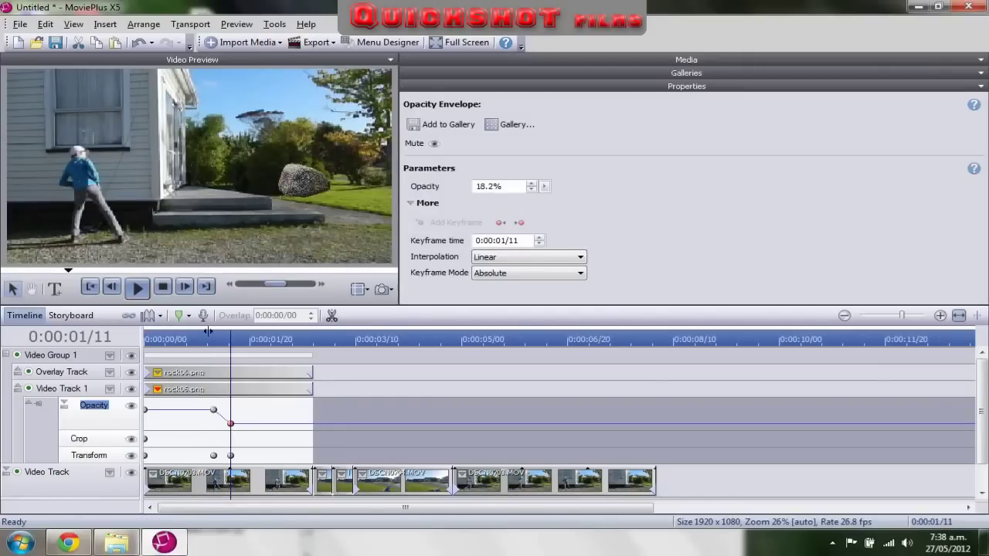
- Scrub through the lift around 0:00:01/03 to 0:00:01/24 to check the rising rock and fading shadow
left_click(139, 289)
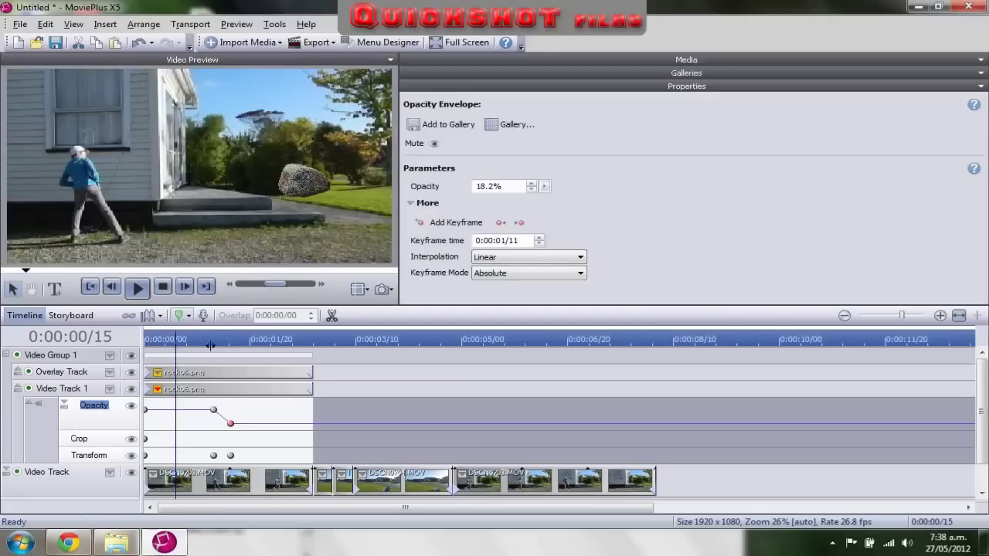
left_click(216, 340)
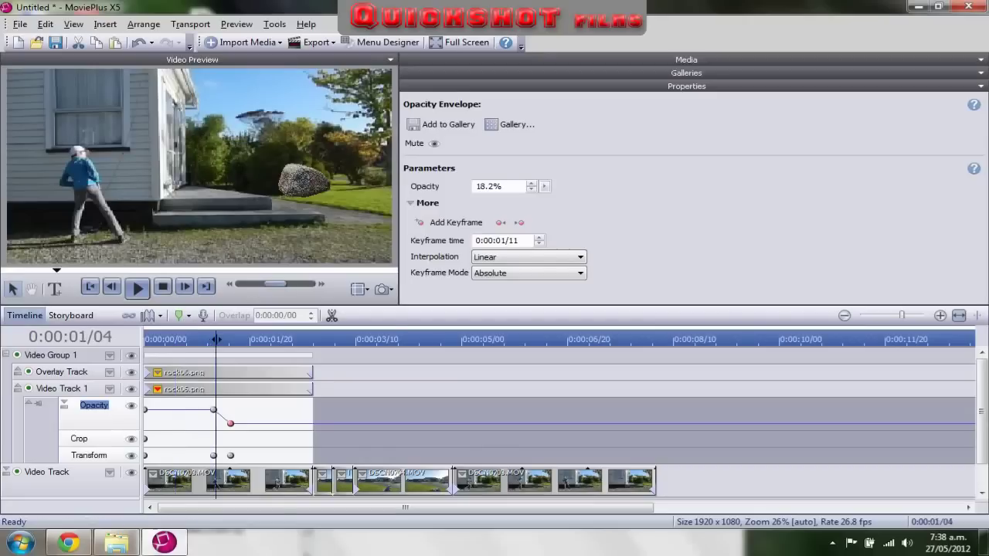
left_click_drag(217, 339, 219, 339)
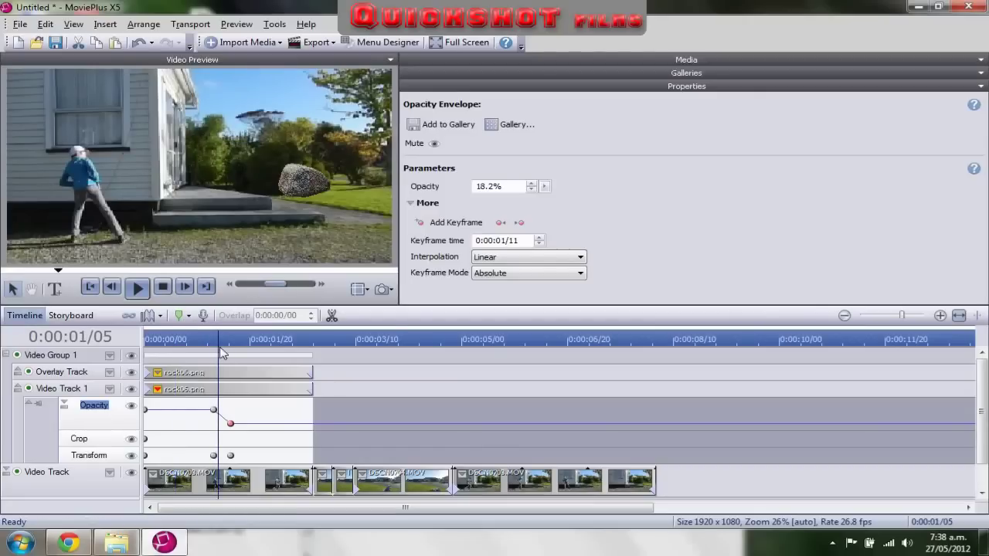
left_click_drag(217, 335, 233, 338)
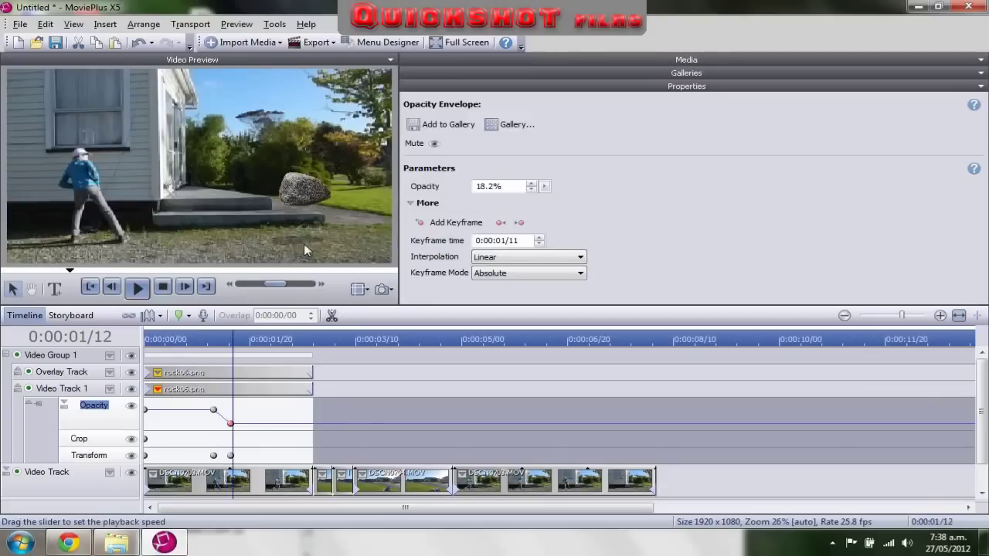
left_click(258, 339)
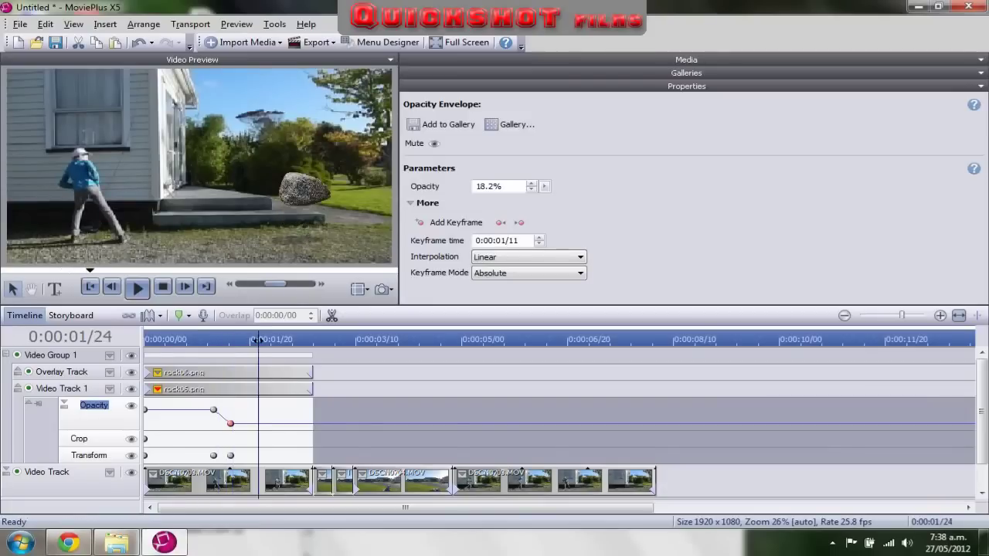
left_click_drag(247, 339, 225, 346)
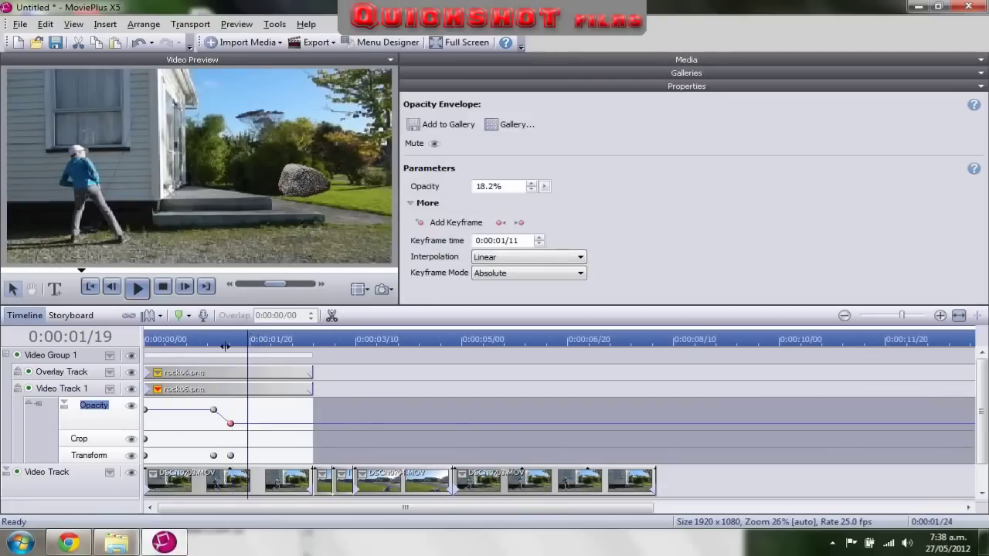
- Set the interpolation of the shadow's opacity keyframe at 0:00:01/03 to Quadratic Slow
left_click(213, 409)
left_click(541, 257)
left_click(521, 298)
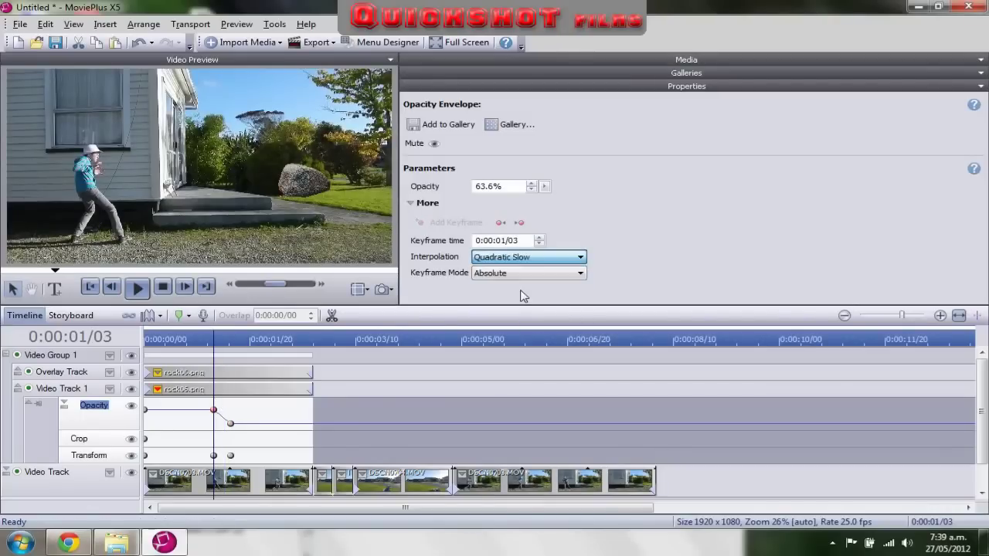
- Set the interpolation of the rock's transform keyframe at 0:00:01/03 to Quadratic Slow and check the lift just after it
left_click(159, 376)
left_click(185, 420)
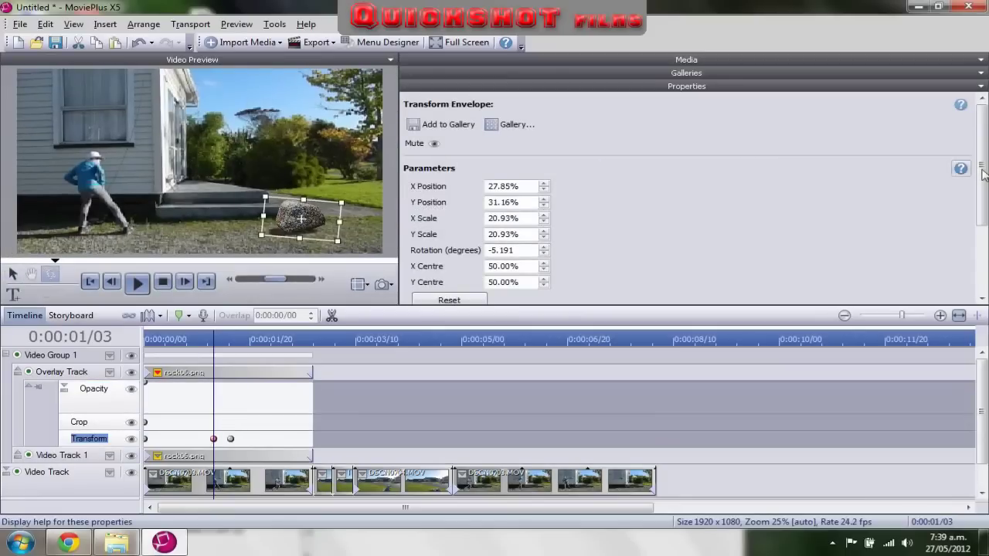
scroll(983, 174, "down", 3)
left_click(582, 278)
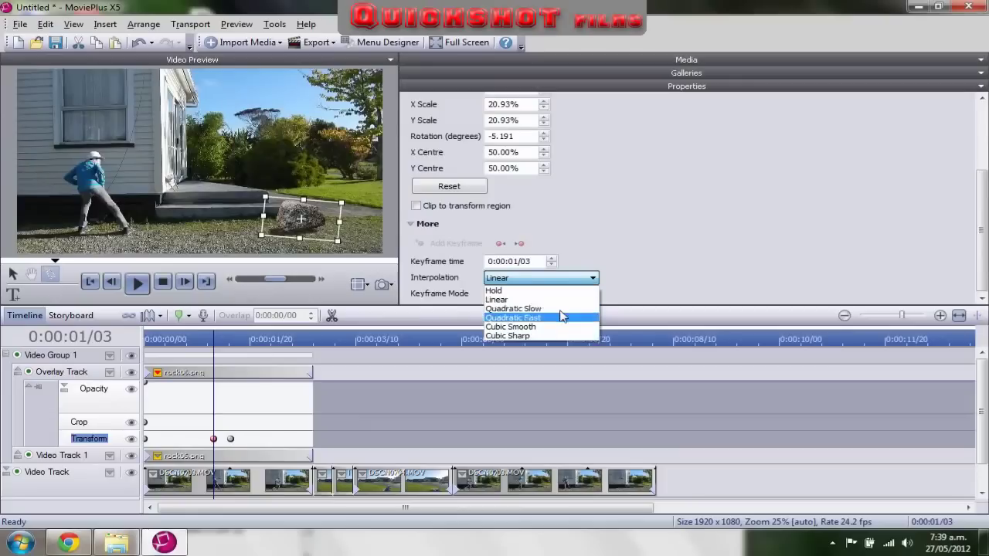
left_click(562, 309)
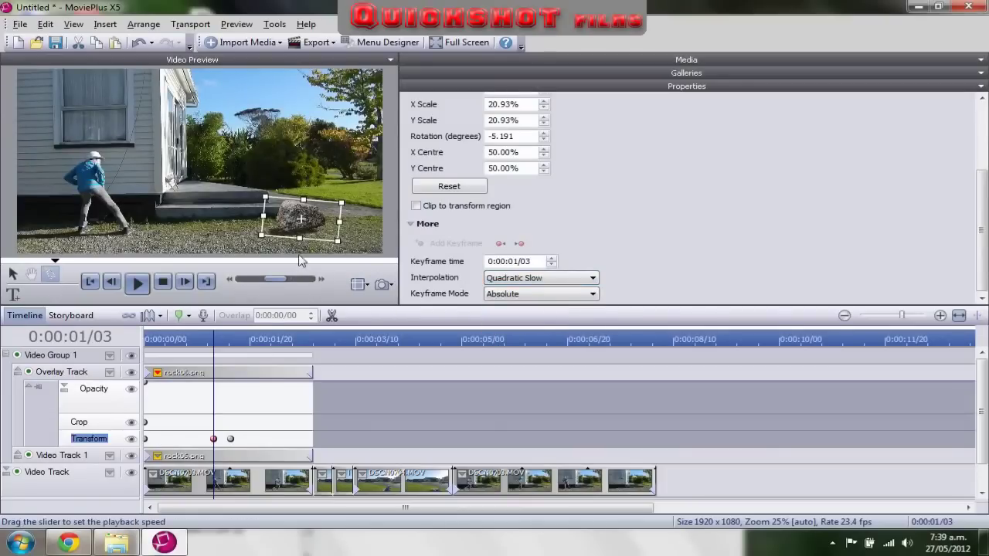
left_click_drag(216, 334, 222, 333)
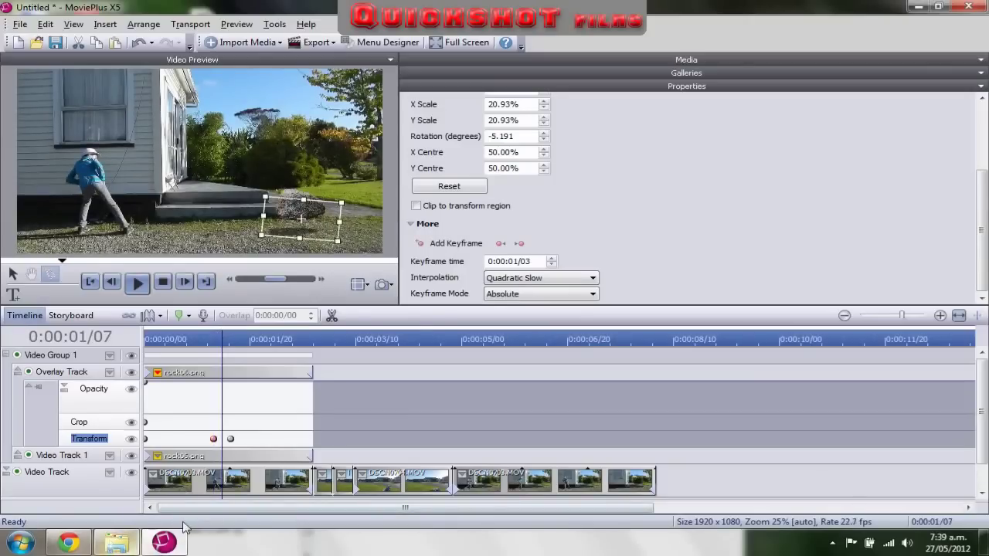
- Close the browser window showing the rock photo and play back the rock's lift in MoviePlus
left_click(918, 6)
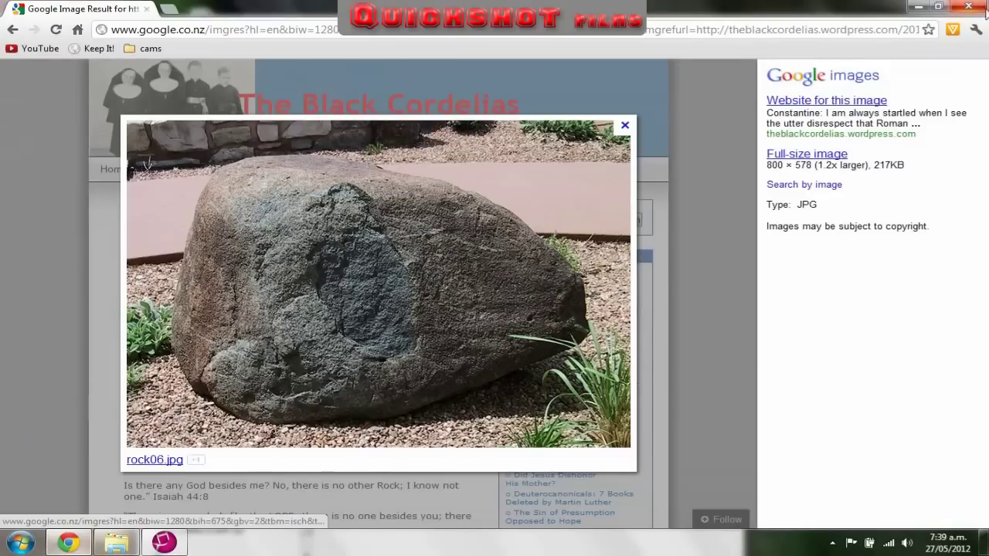
key("alt+Tab")
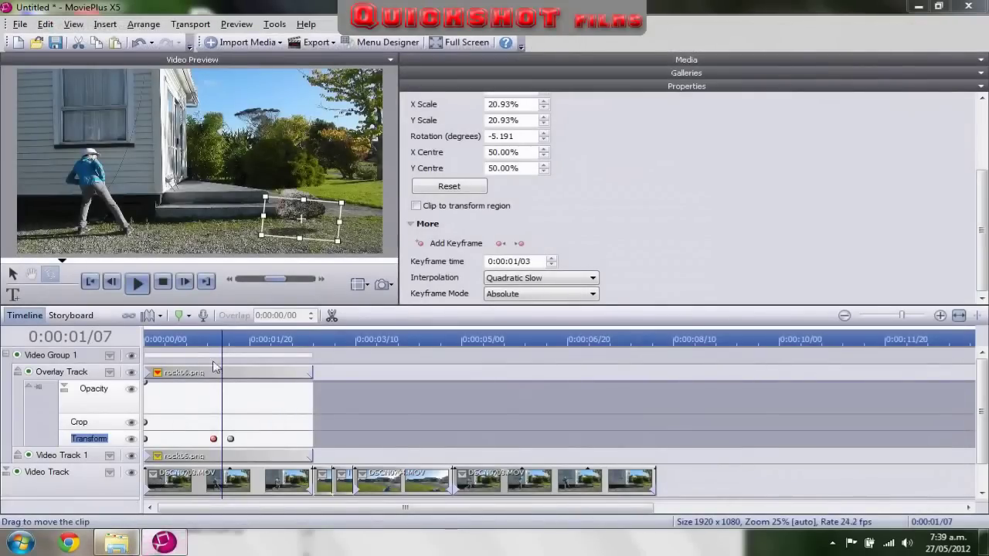
left_click(140, 282)
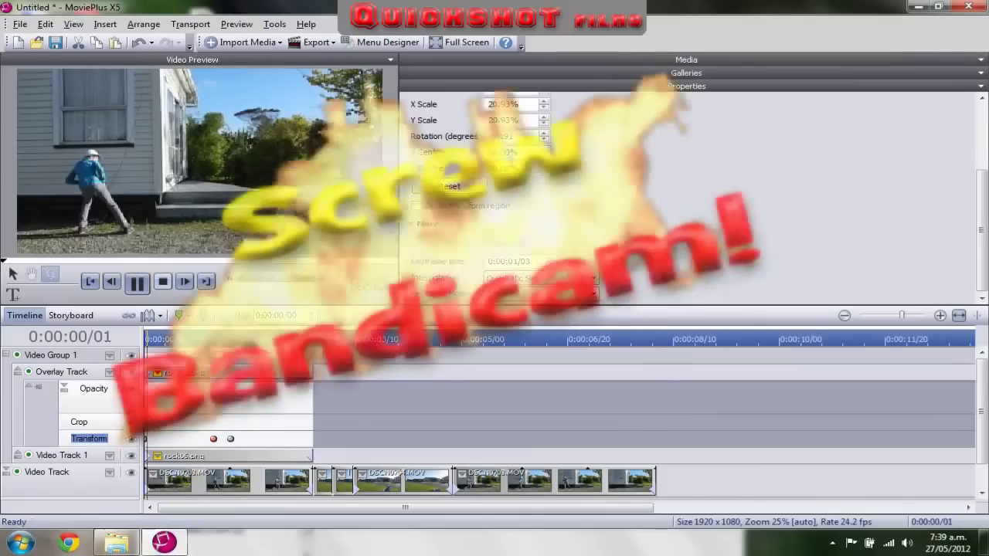
left_click(137, 283)
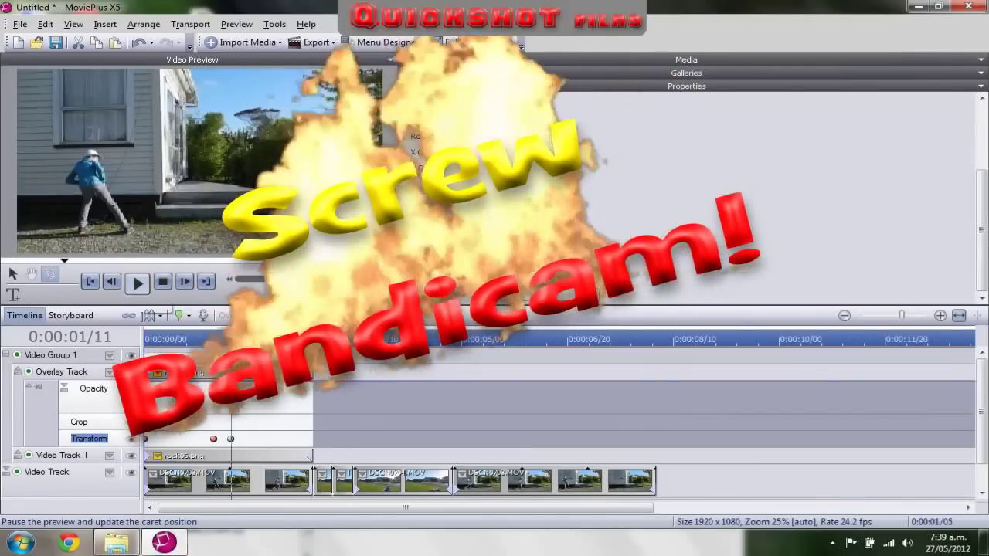
- Advance frame by frame through the hovering rock and add a transform keyframe for it at 0:00:02/00
left_click_drag(313, 340, 227, 353)
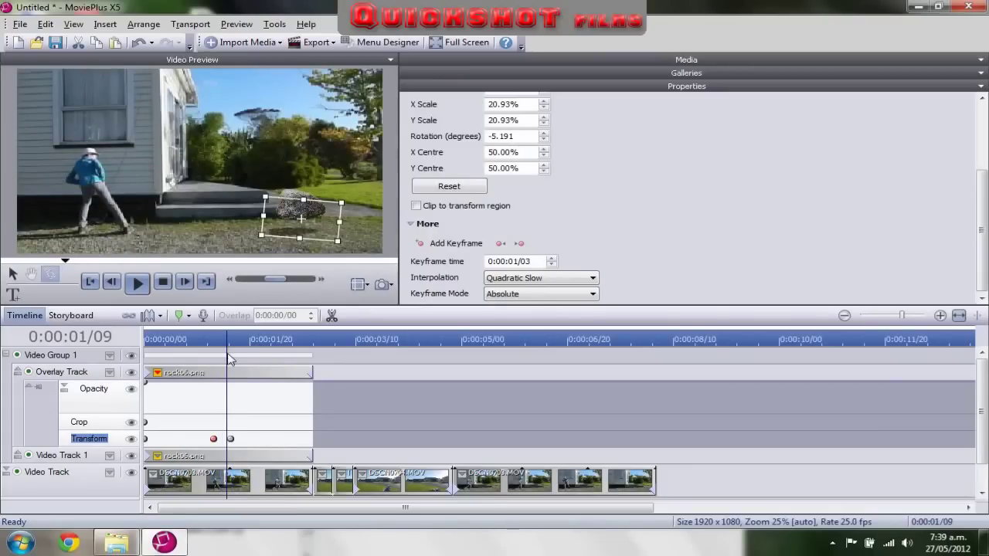
key("Right")
key("Right")
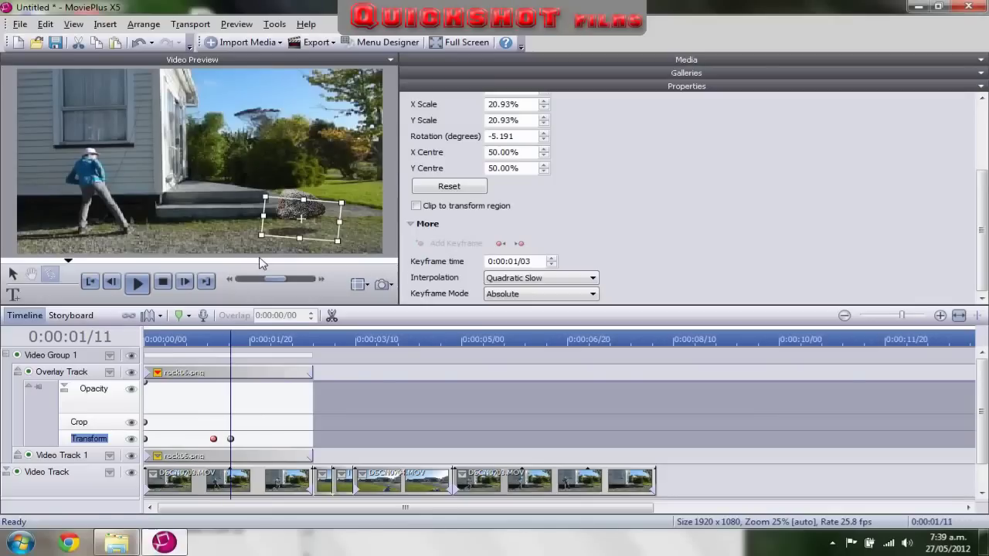
key("Right")
key("Right")
key("Right")
key("Right")
key("Right")
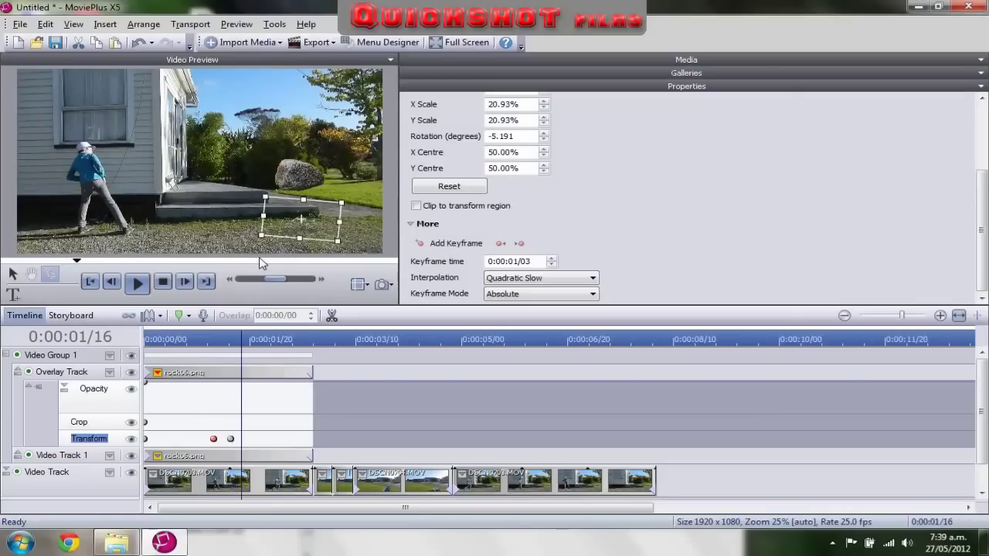
key("Right")
key("Right")
key("Right")
key("Right")
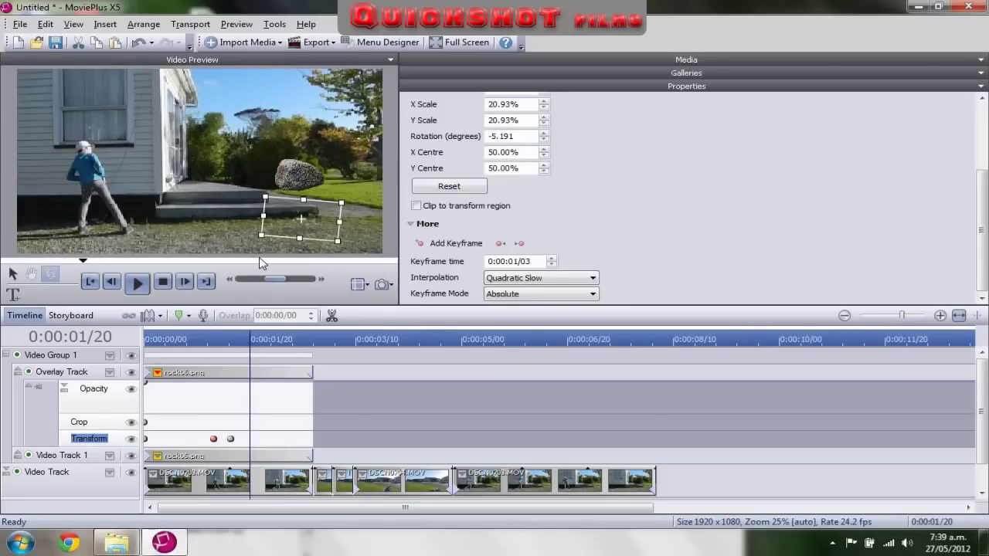
key("Right")
key("Right")
key("Right")
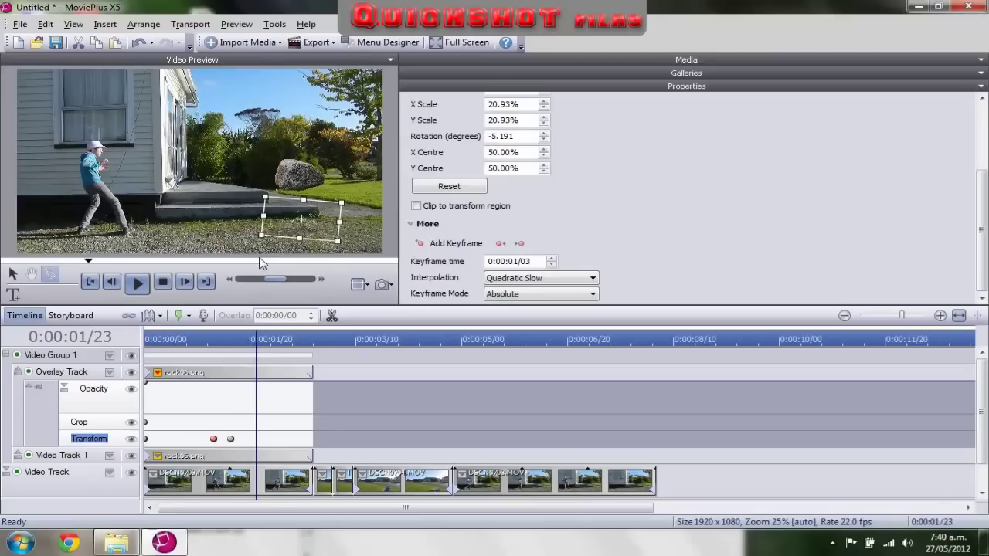
key("Right")
key("Right")
key("Right")
key("Right")
key("Right")
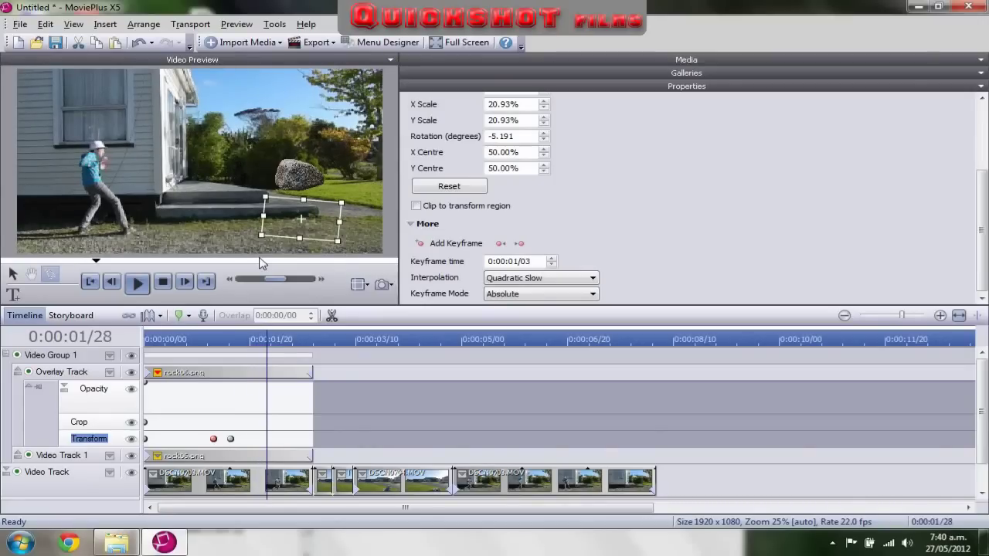
key("Right")
key("Right")
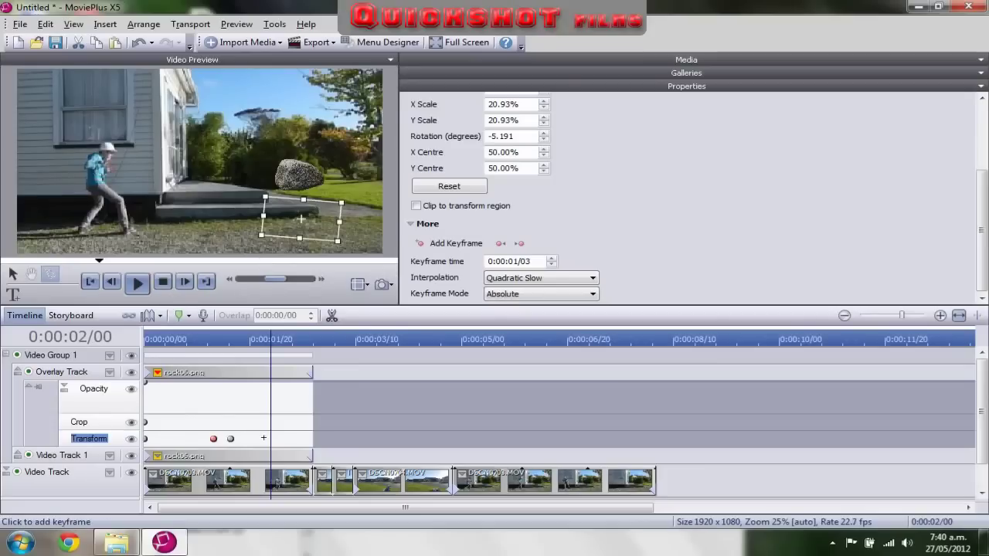
left_click(269, 438)
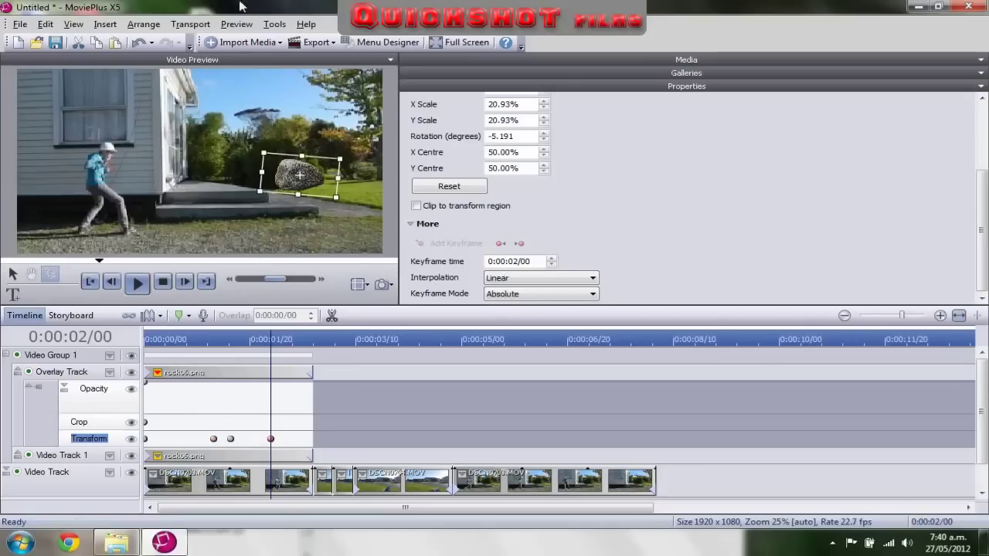
- Set the interpolation of the rock's transform keyframe at 0:00:02/00 to Quadratic Slow
left_click(560, 279)
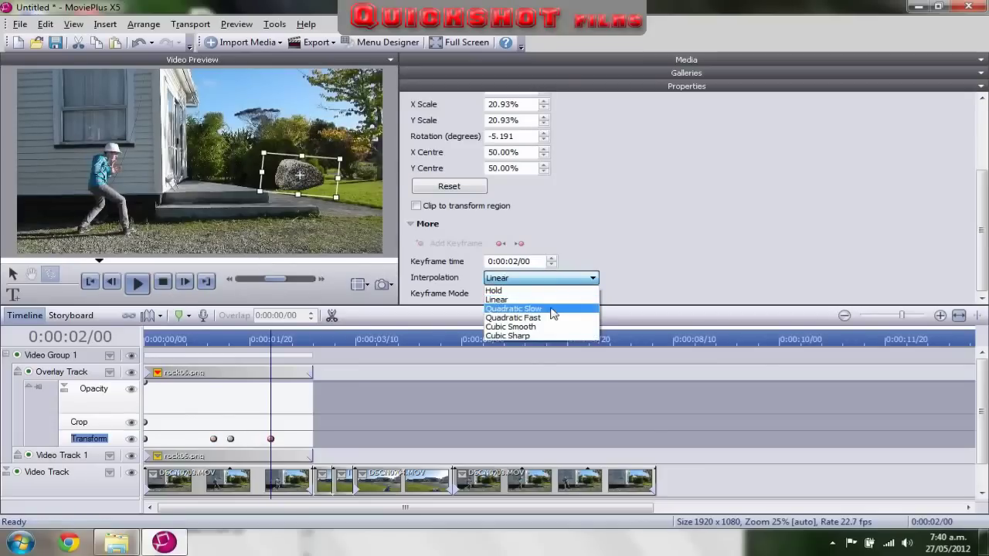
left_click(554, 312)
key("Down")
key("Down")
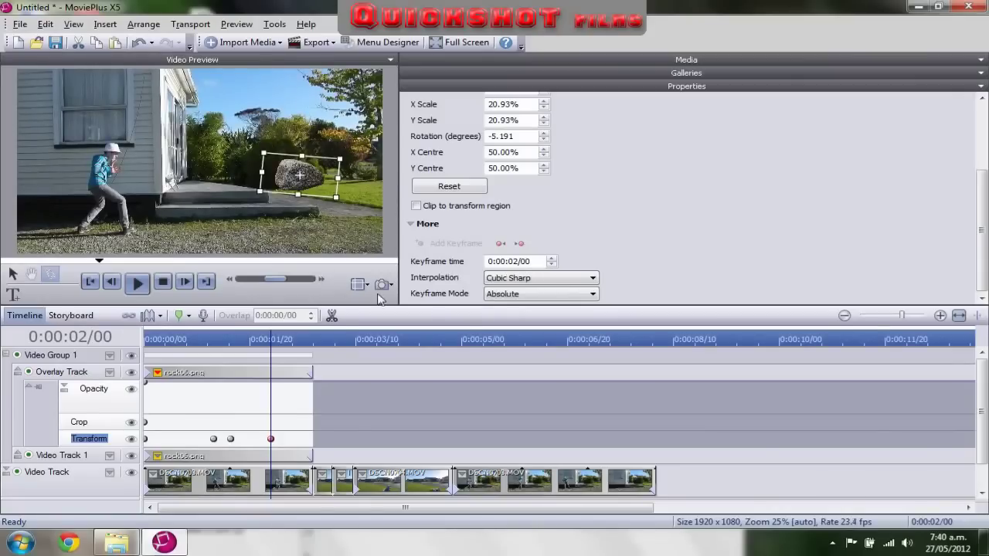
left_click(533, 279)
left_click(526, 313)
- Add a transform keyframe at 0:00:02/08 and move the rock sideways out of the frame past its right edge
left_click_drag(272, 339, 278, 338)
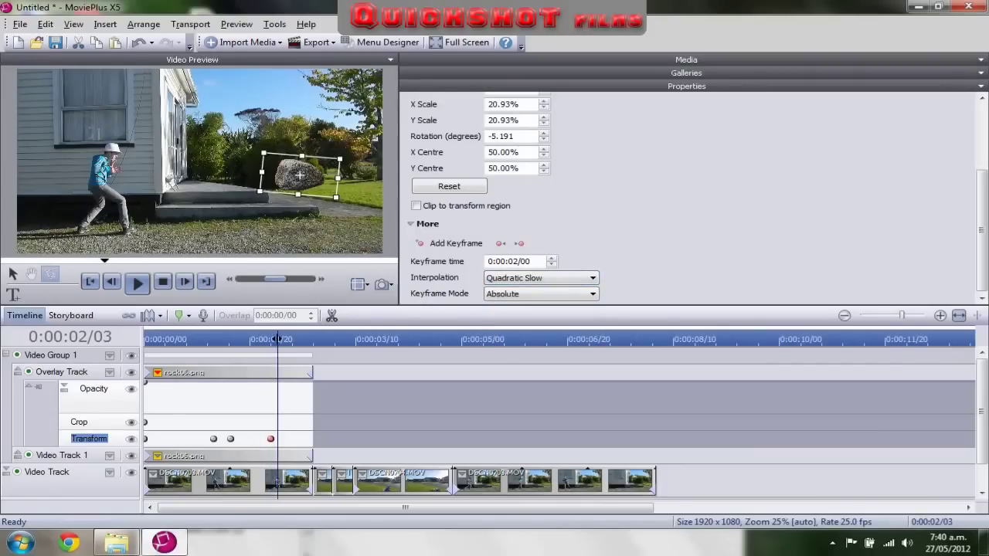
key("Right")
key("Right")
key("Right")
key("Right")
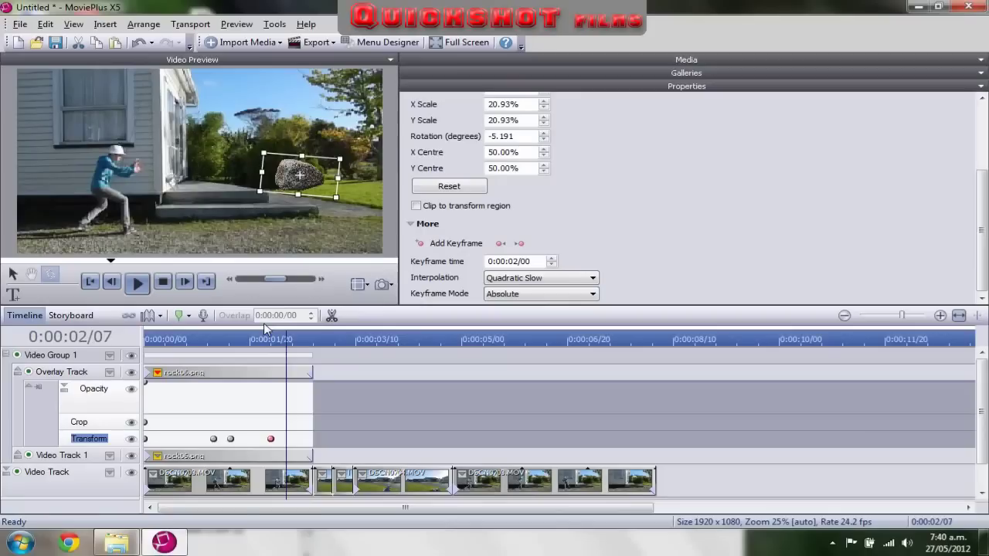
key("Right")
left_click(455, 244)
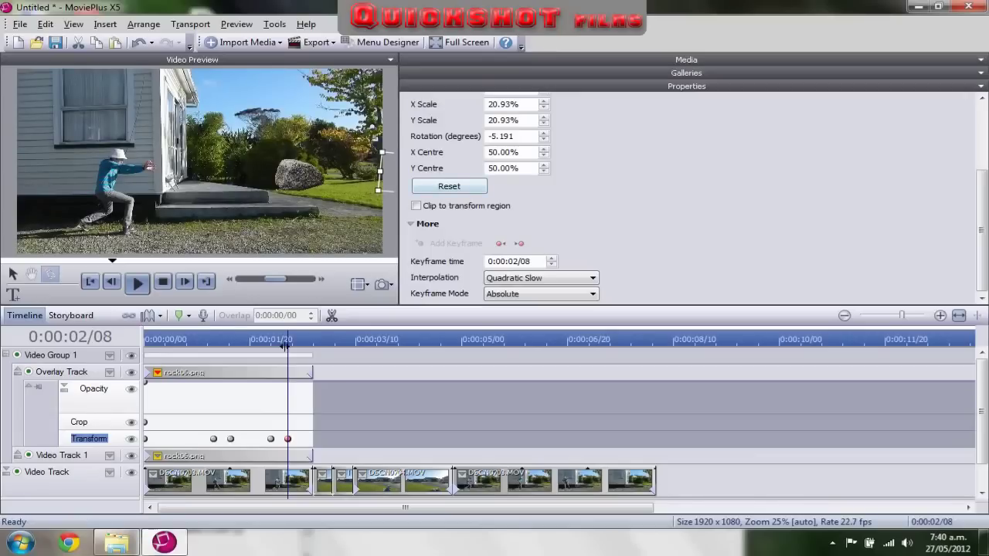
- Play back the rock's lift and throw from the start of the clip, and collapse the rock's envelopes
left_click_drag(286, 342, 229, 327)
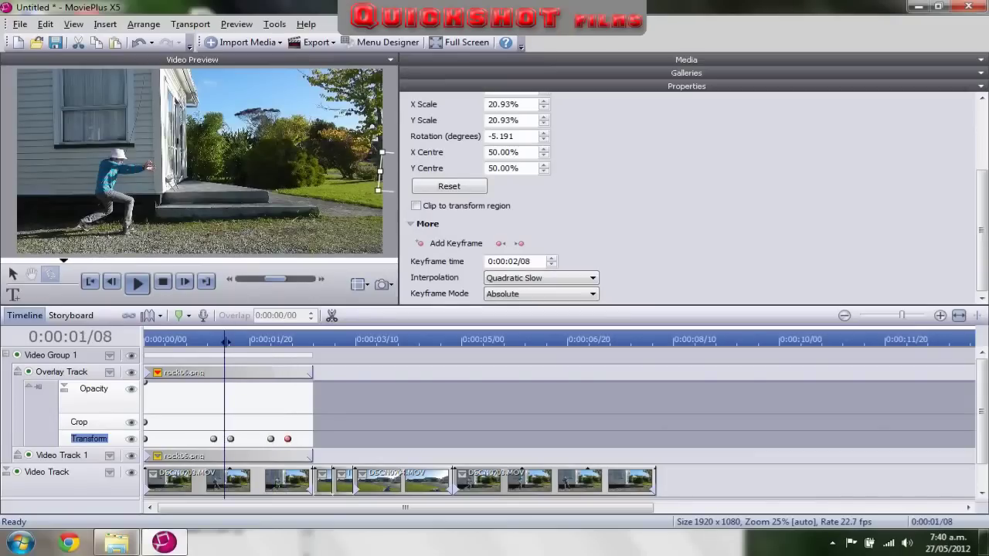
left_click(139, 286)
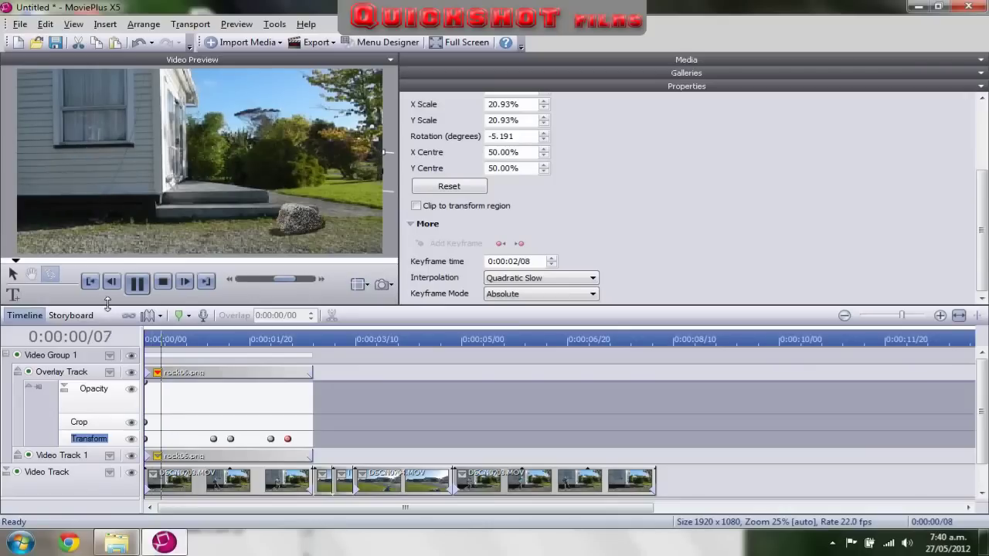
left_click(137, 283)
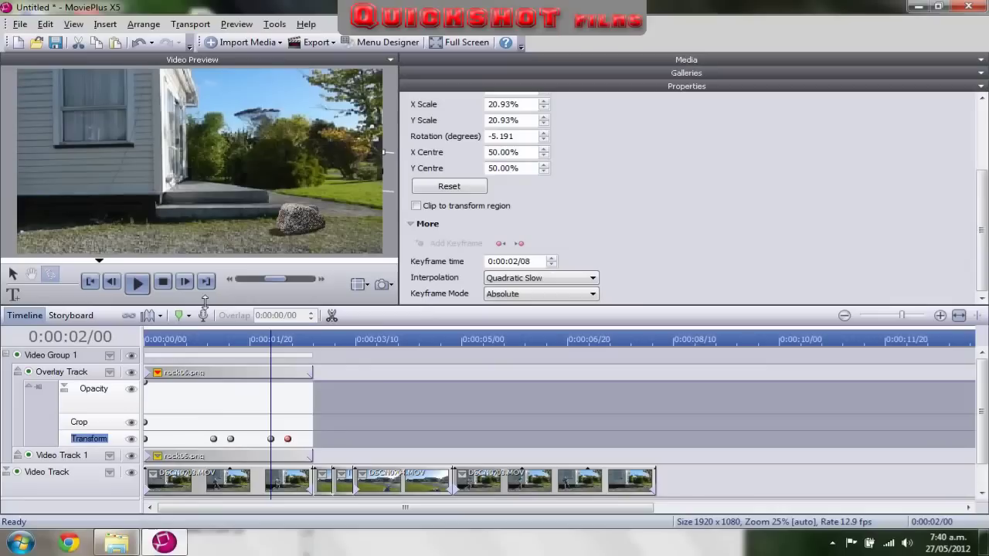
left_click(279, 337)
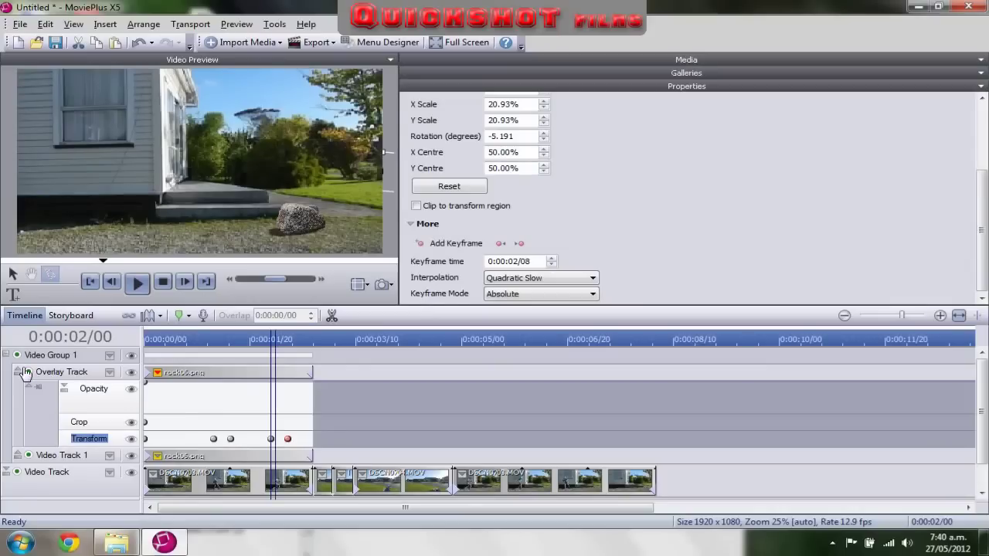
left_click(19, 372)
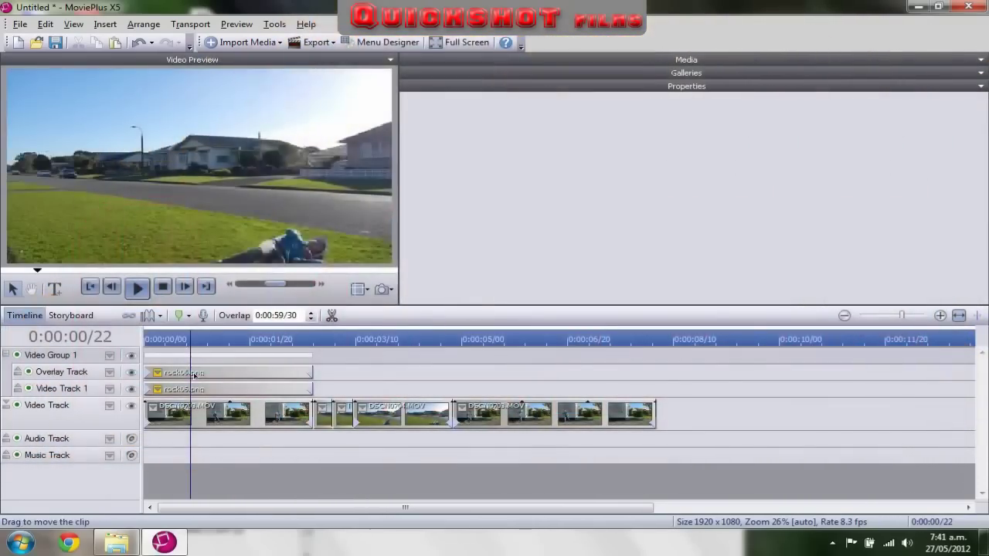
- Examine the rock's transform envelope with the rock hovering at 0:00:01/24, and hide the clip's attributes again
right_click(334, 318)
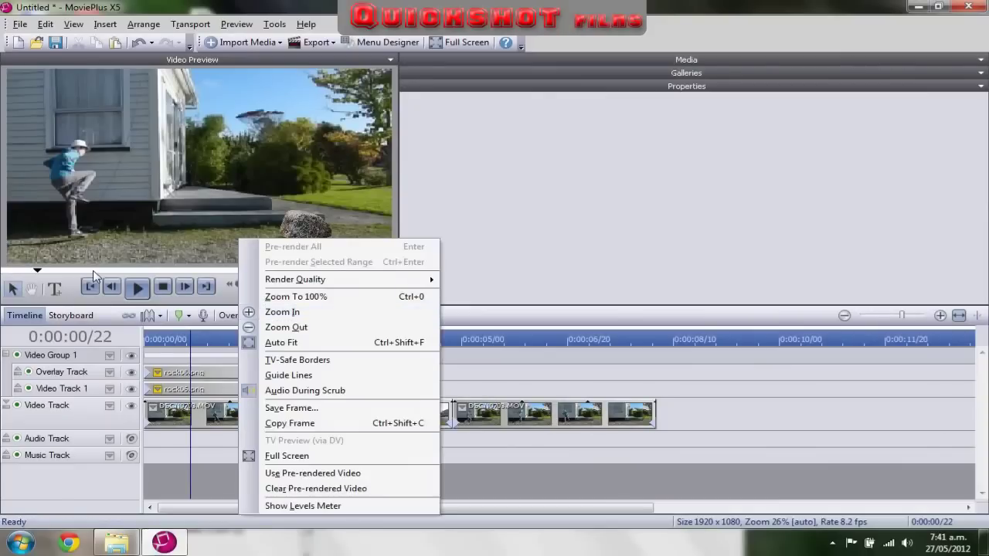
left_click_drag(191, 339, 258, 359)
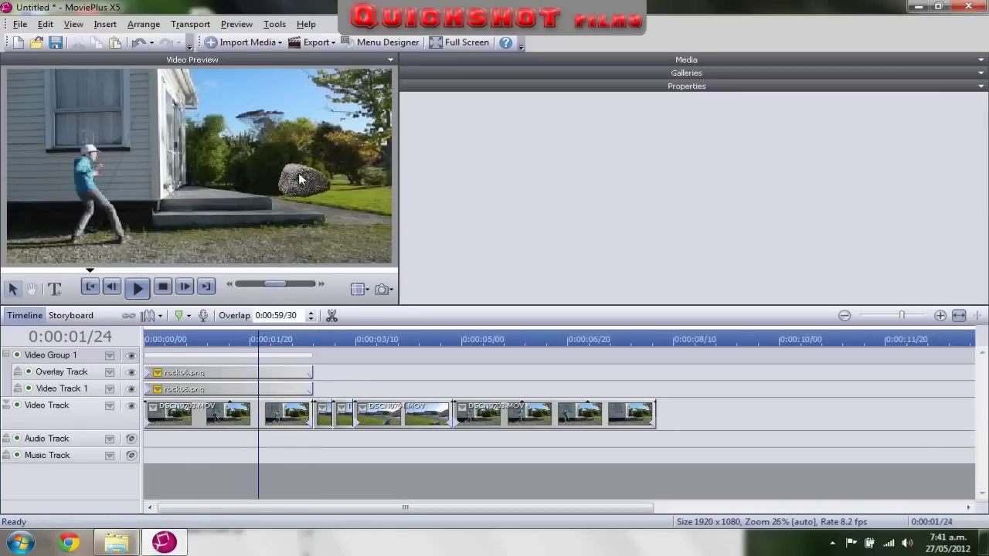
left_click(157, 372)
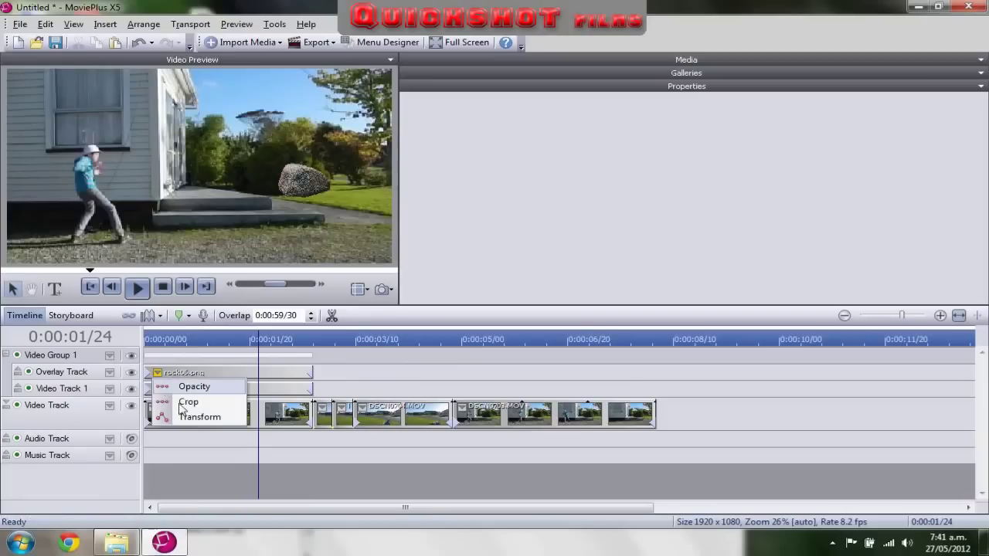
left_click(224, 416)
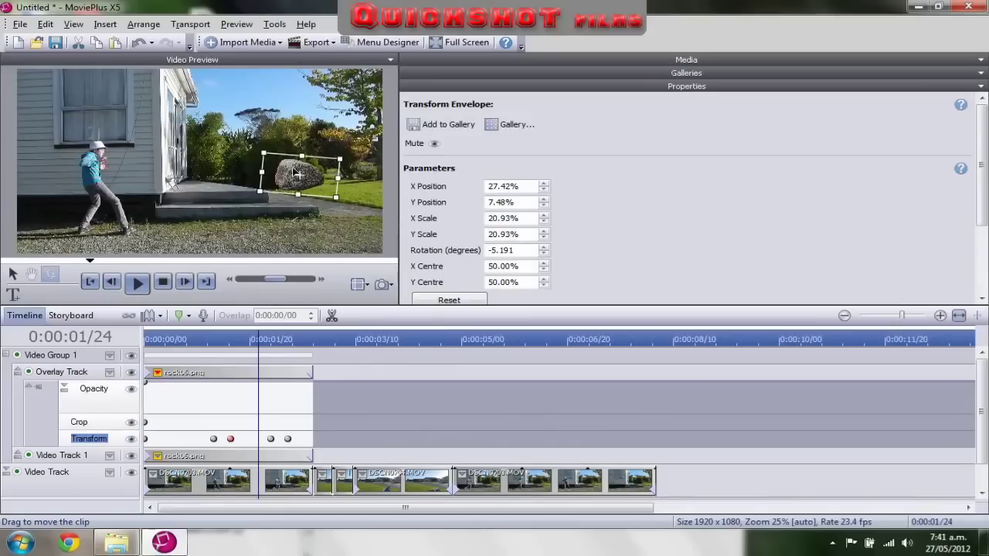
left_click_drag(283, 336, 368, 364)
left_click(350, 349)
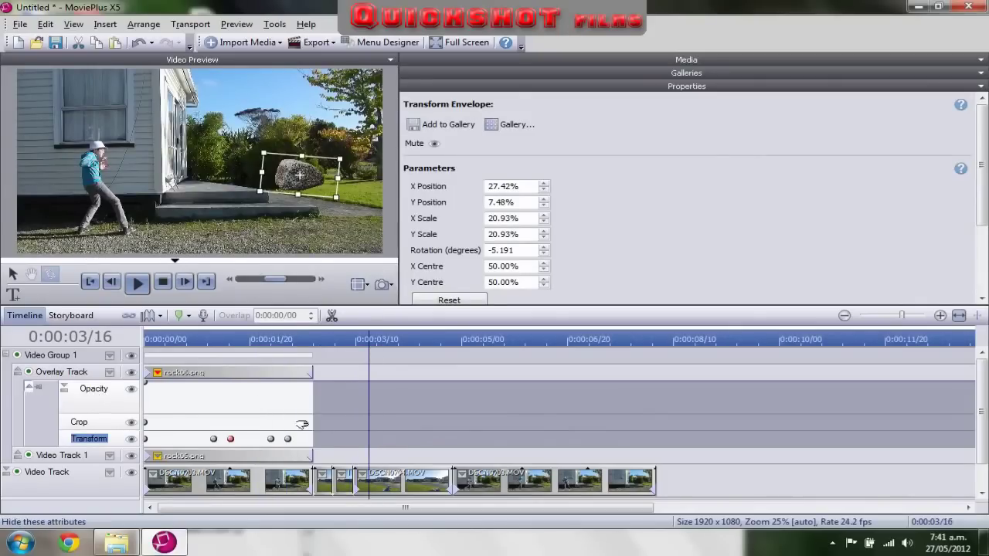
left_click(31, 391)
- Scrub through the street clips between 0:00:02/24 and 0:00:04/05 to review the shots that follow the throw
left_click_drag(336, 344, 325, 330)
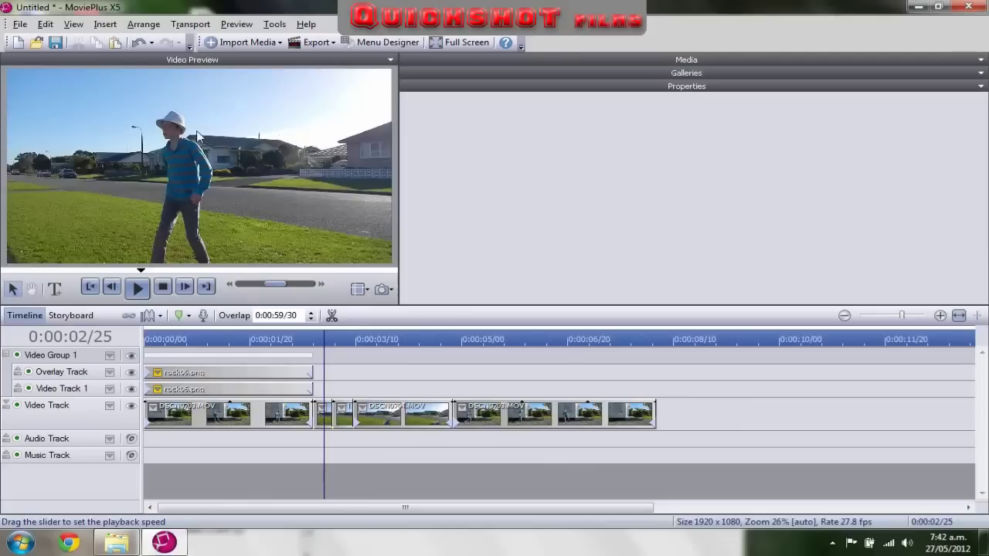
left_click(342, 339)
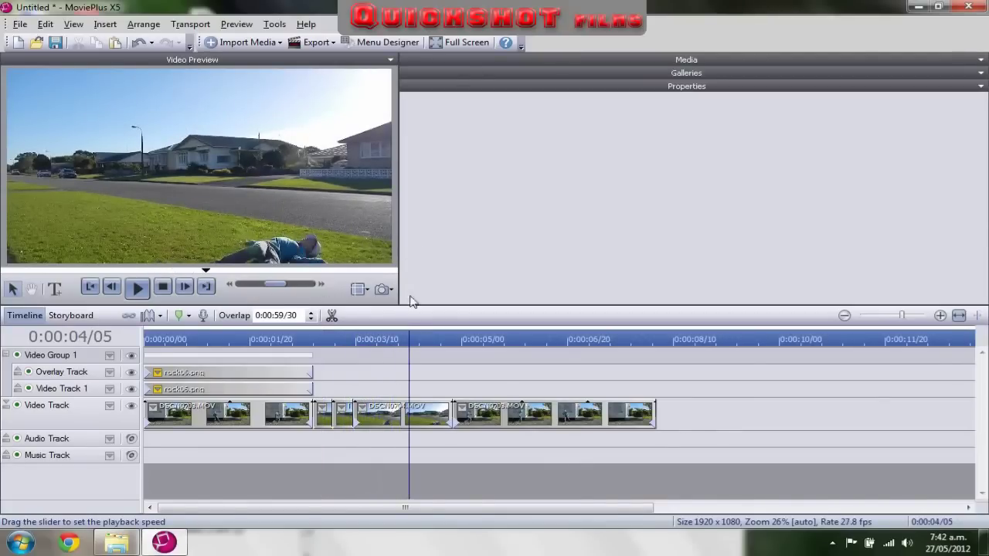
left_click_drag(401, 337, 320, 384)
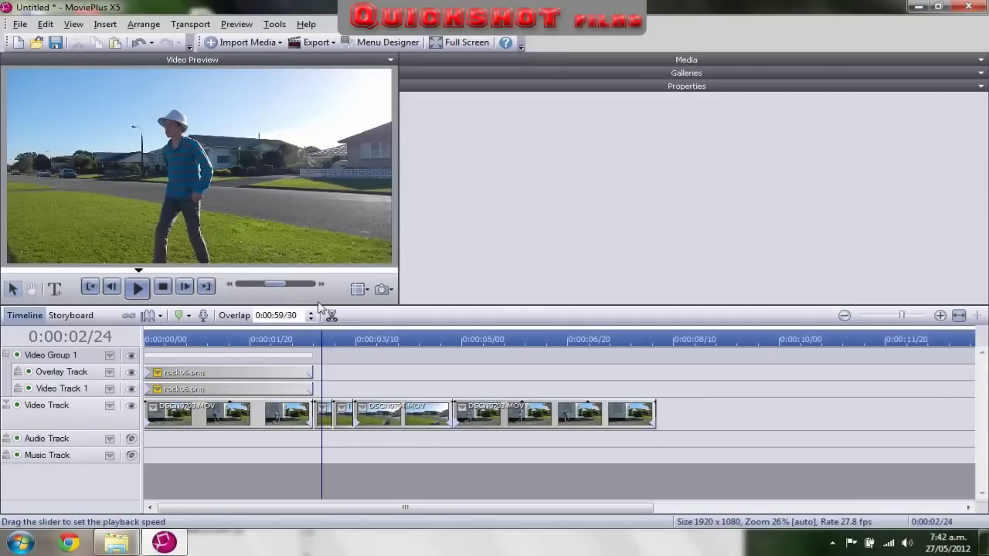
left_click_drag(324, 340, 338, 380)
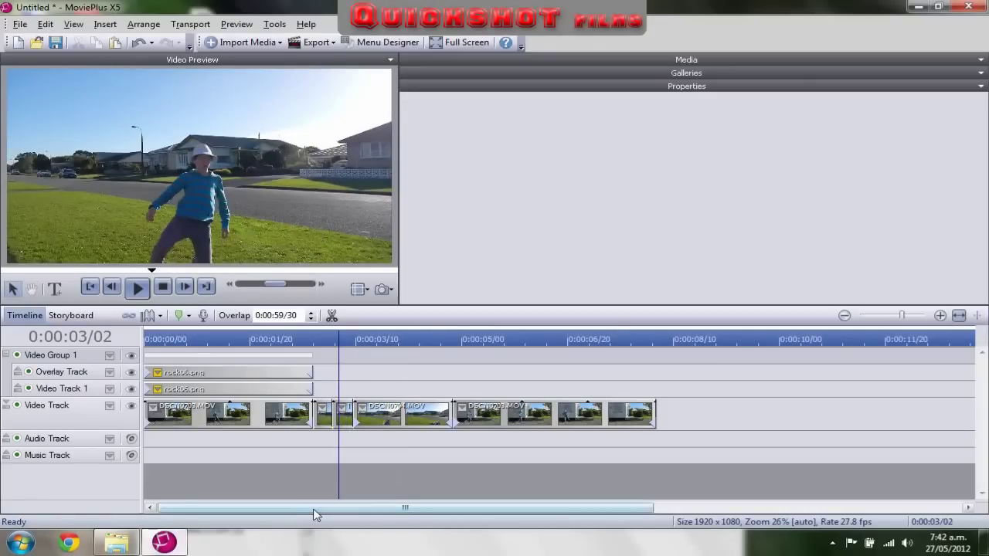
- Apply the Colour Balance effect with the Cine preset to the rock clip on the Overlay Track
left_click_drag(315, 510, 288, 510)
left_click_drag(339, 337, 209, 377)
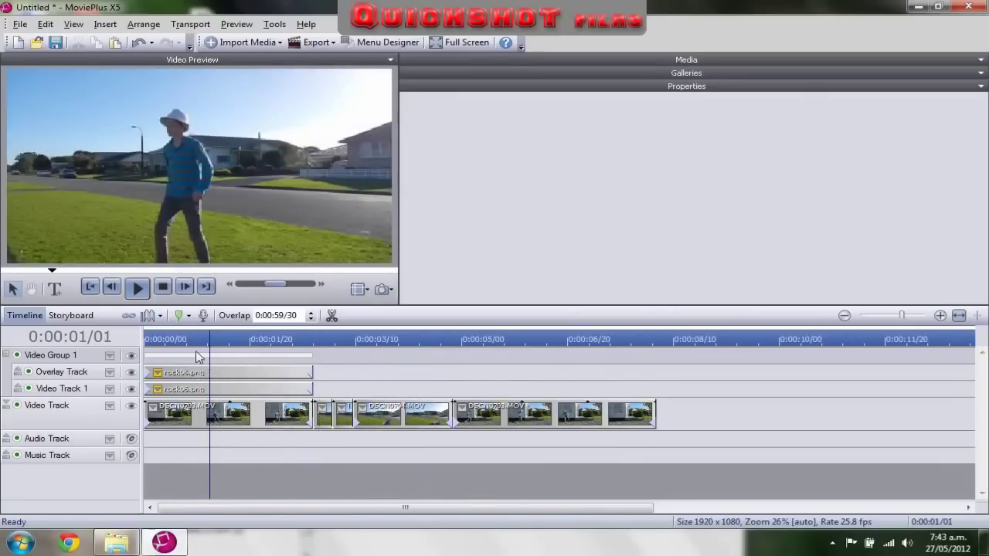
left_click(192, 374)
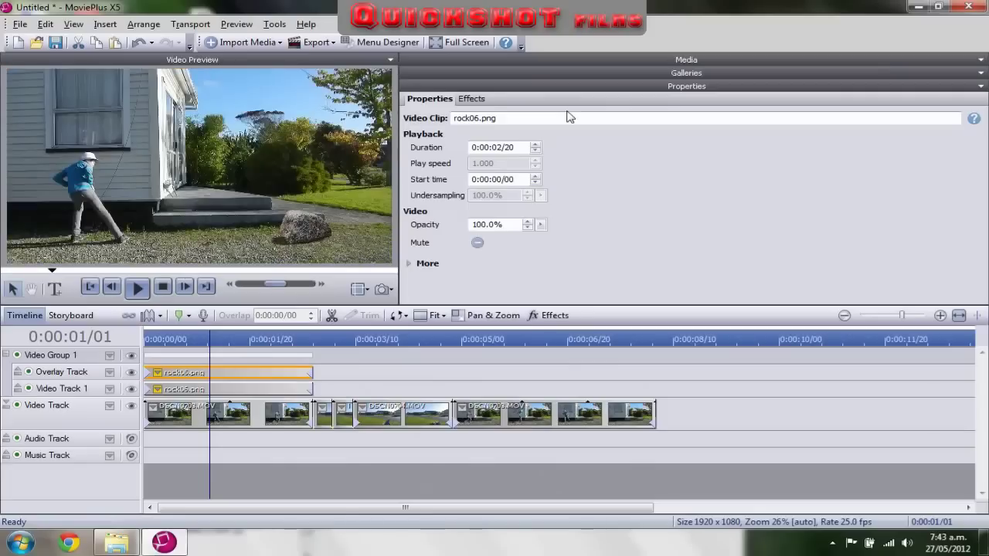
left_click(478, 101)
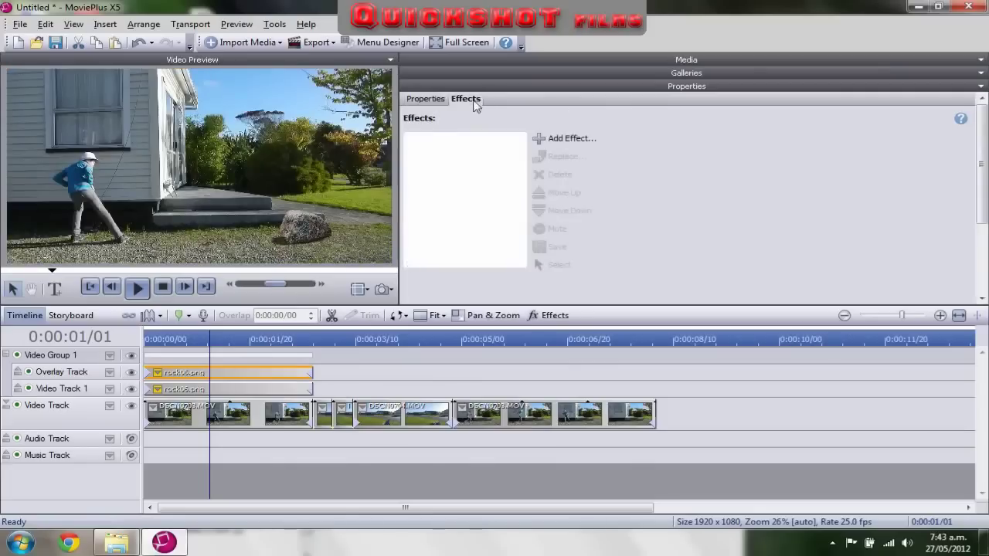
left_click(586, 138)
left_click(561, 129)
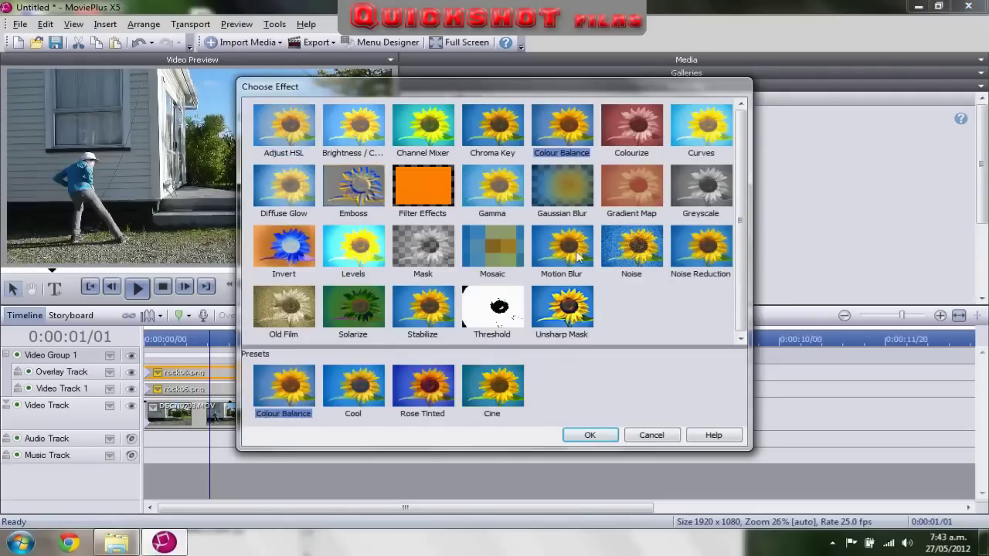
left_click(496, 399)
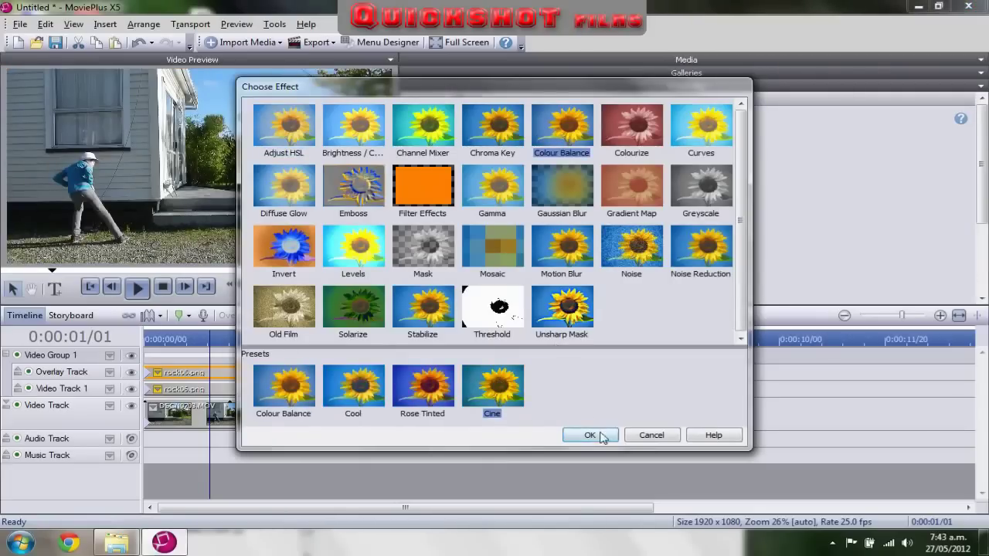
left_click(591, 435)
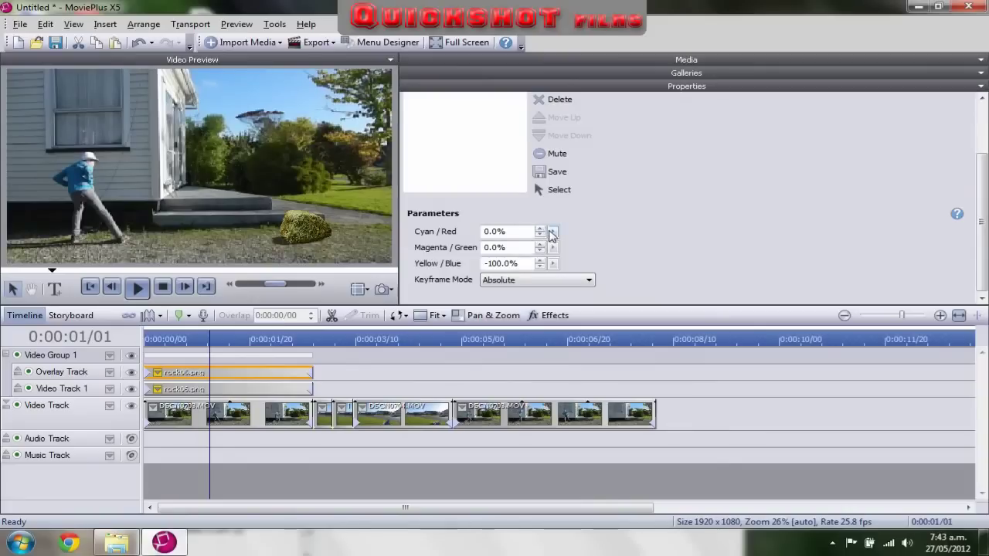
- Set the Yellow / Blue parameter of the rock's Colour Balance effect to -32.5%
scroll(548, 234, "up", 2)
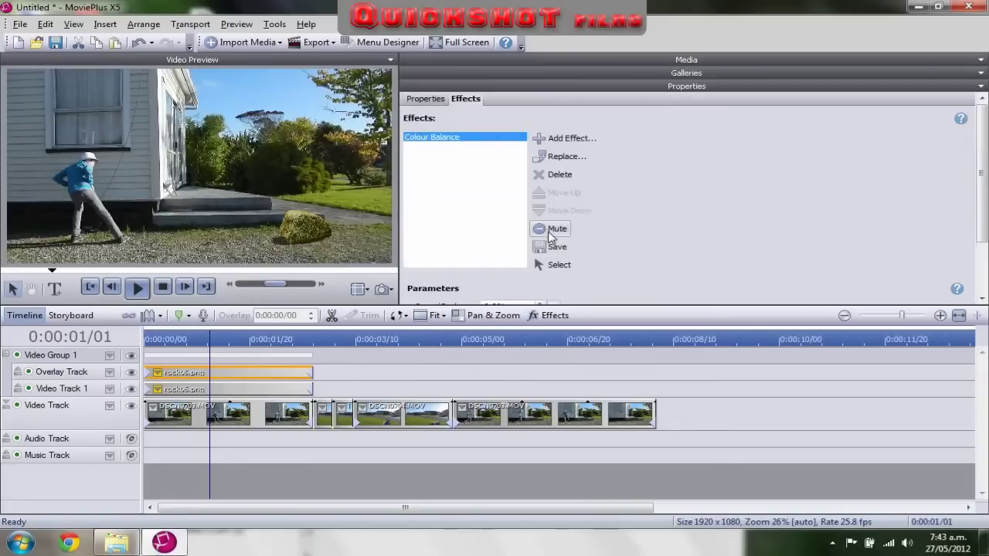
scroll(550, 243, "down", 2)
left_click(552, 264)
left_click_drag(563, 281, 583, 282)
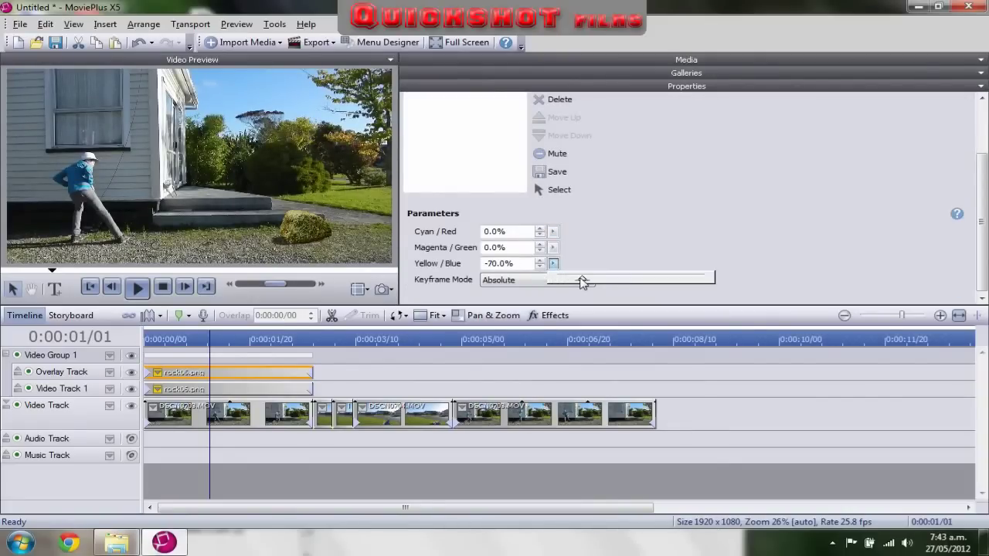
left_click(601, 282)
left_click_drag(605, 283, 608, 285)
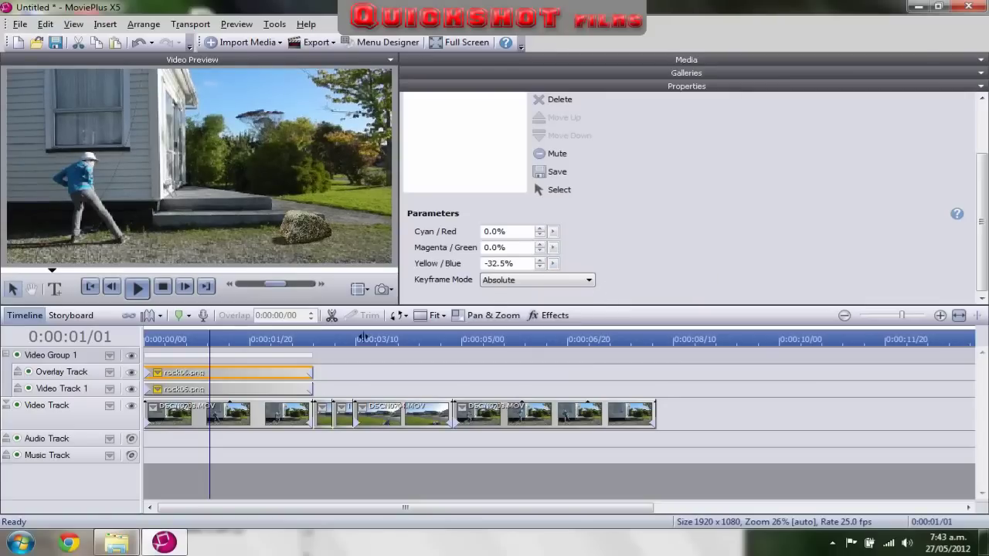
- Scrub from the start of the timeline to 0:00:04/11 to review the tinted rock and the street shots that follow
left_click_drag(210, 336, 152, 362)
left_click(227, 360)
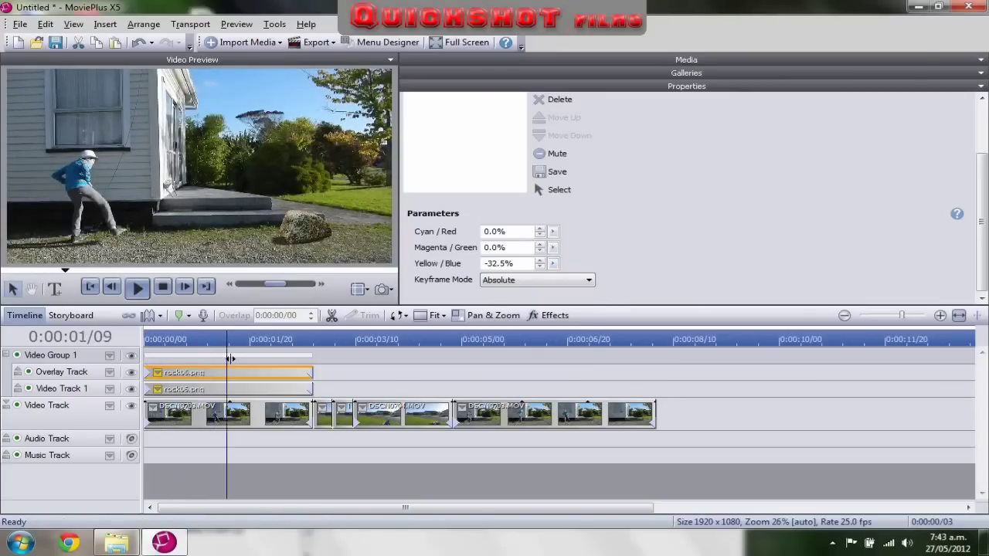
left_click(300, 359)
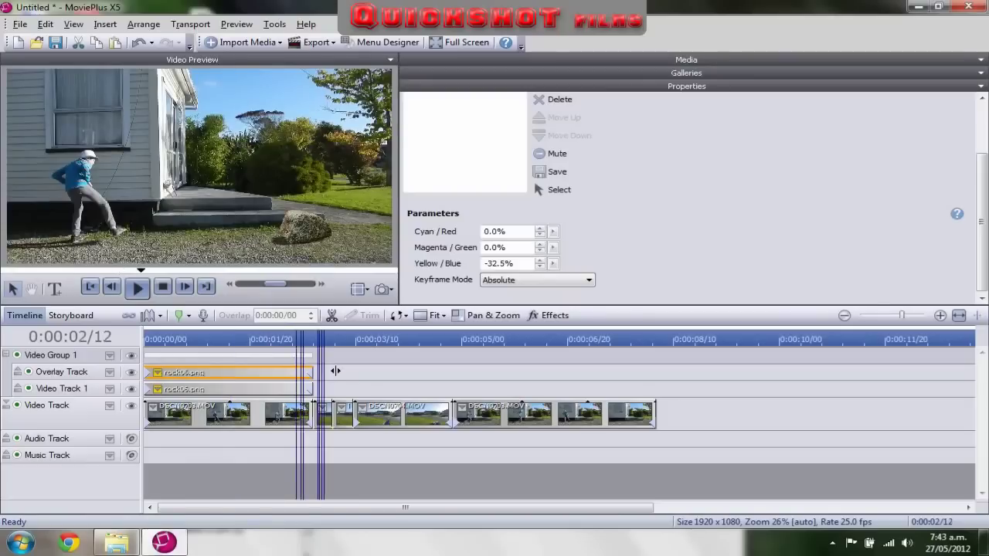
left_click(365, 372)
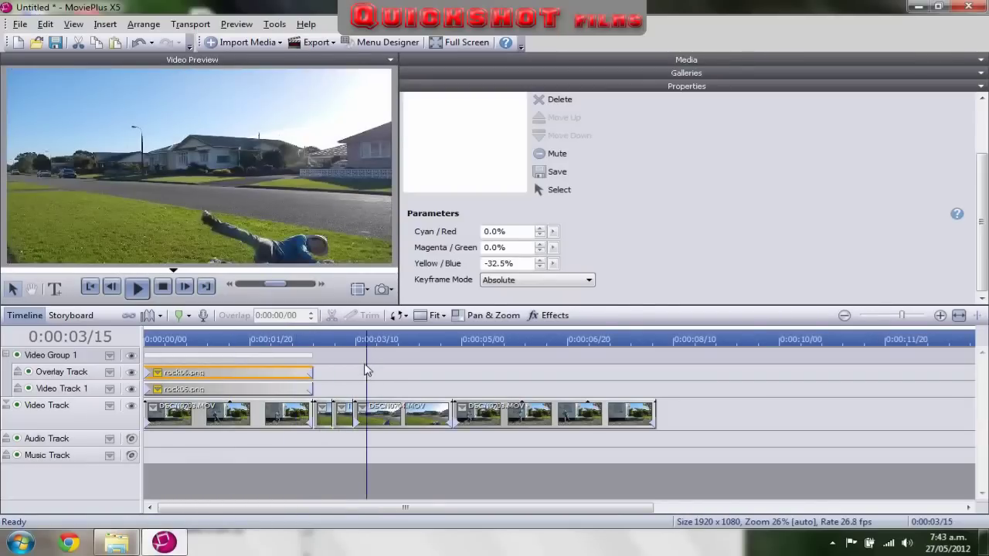
left_click_drag(368, 369, 421, 407)
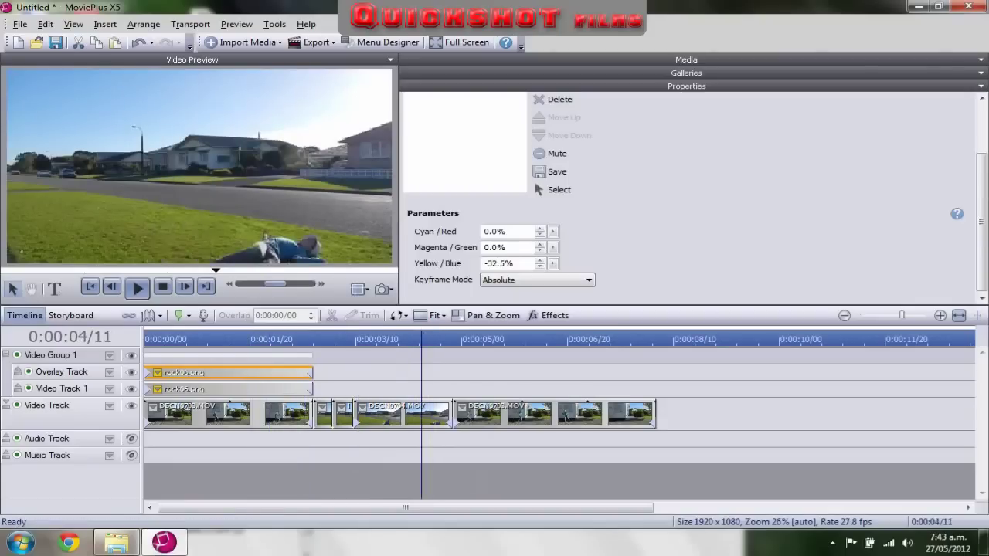
- Return to 0:00:00/00 and scrub back and forth through the rock's lift and throw, stopping at 0:00:01/11
left_click_drag(366, 339, 137, 330)
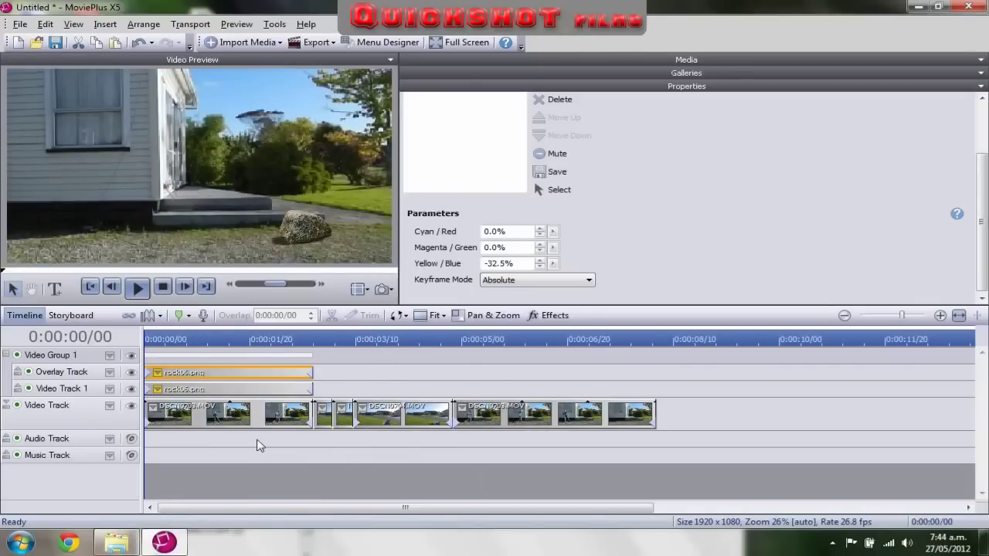
left_click(207, 337)
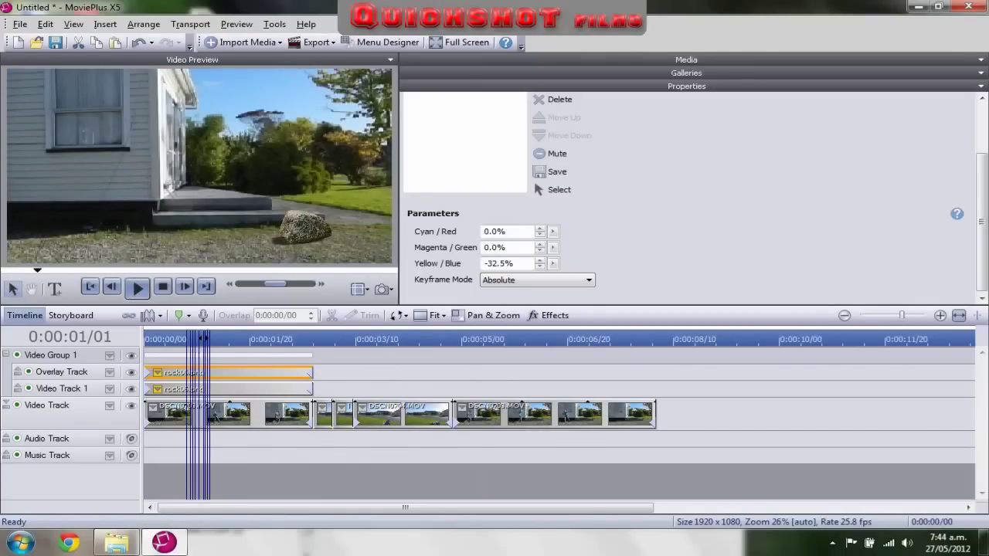
left_click_drag(204, 338, 312, 352)
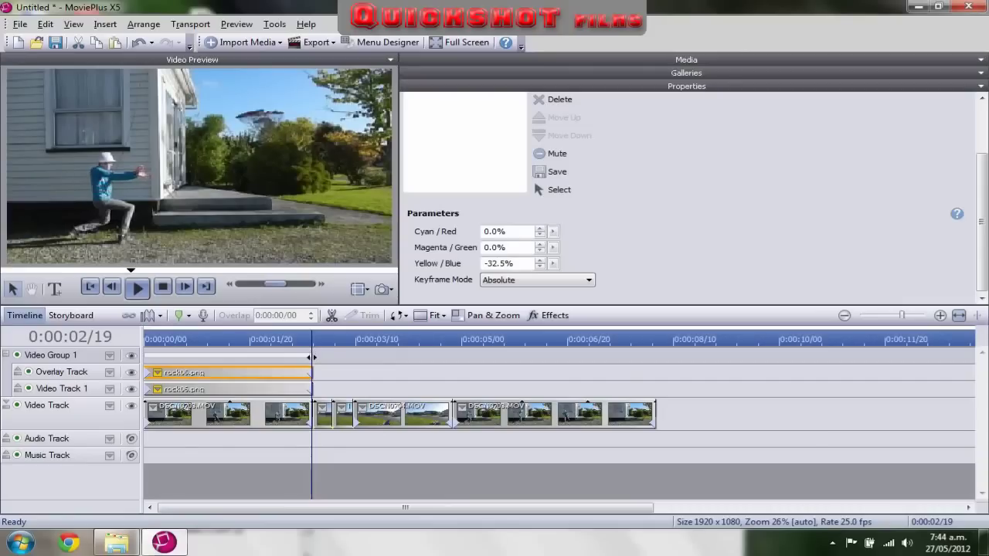
left_click_drag(311, 359, 249, 375)
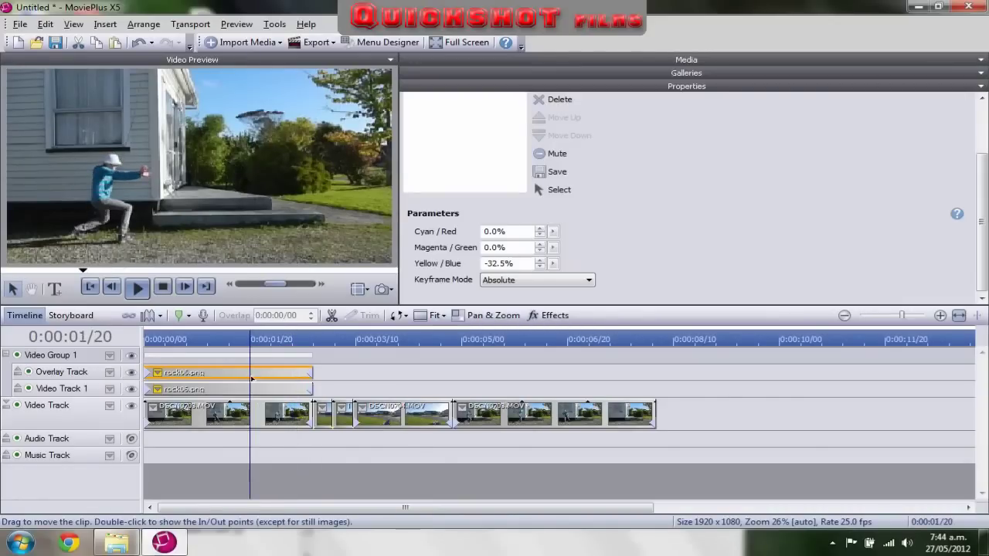
left_click(232, 350)
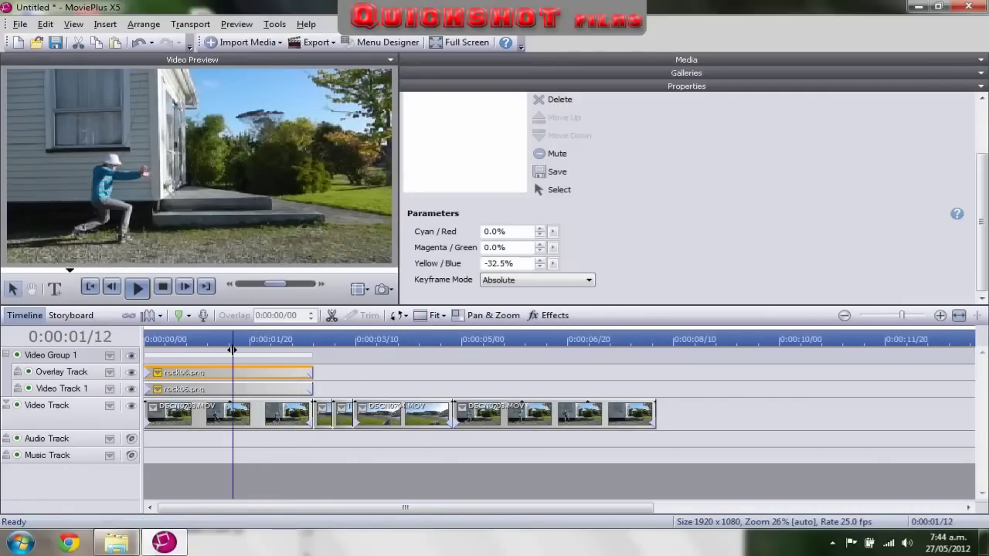
mouse_move(268, 350)
left_mouse_down()
mouse_move(258, 352)
mouse_move(291, 352)
mouse_move(279, 357)
left_mouse_up()
left_click_drag(336, 372, 229, 389)
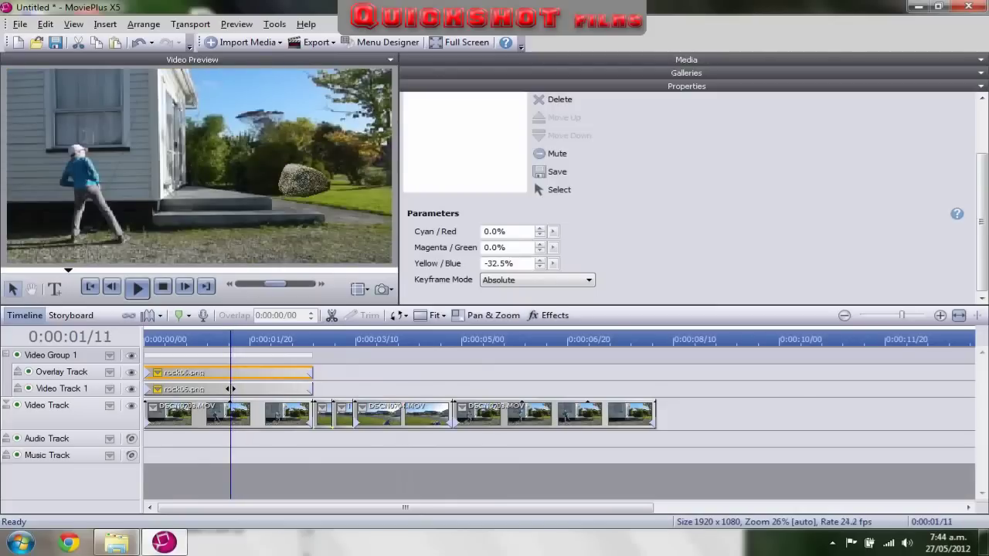